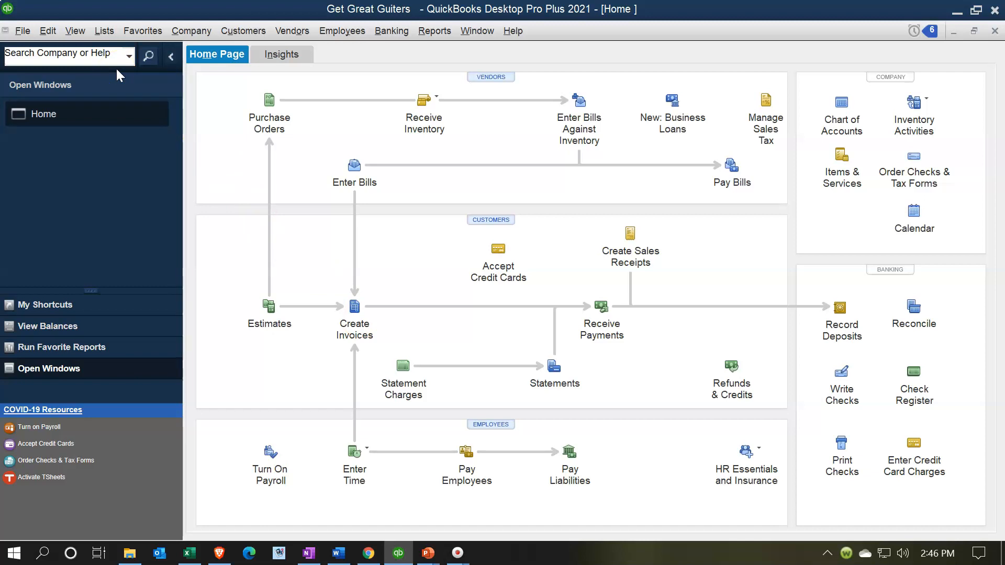
# Step: Open the item list and start a new item of type Service
pyautogui.click(108, 40)
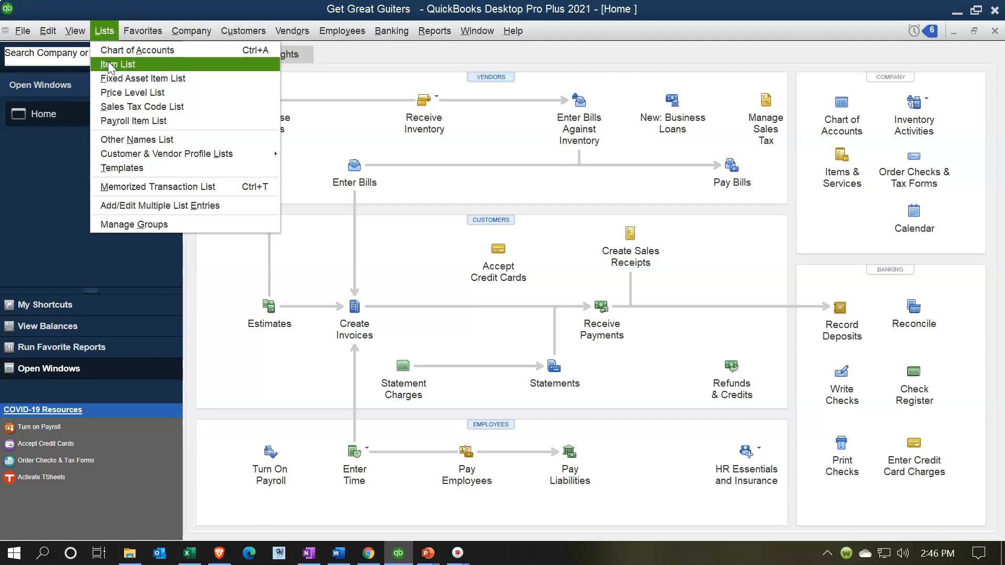
pyautogui.click(110, 65)
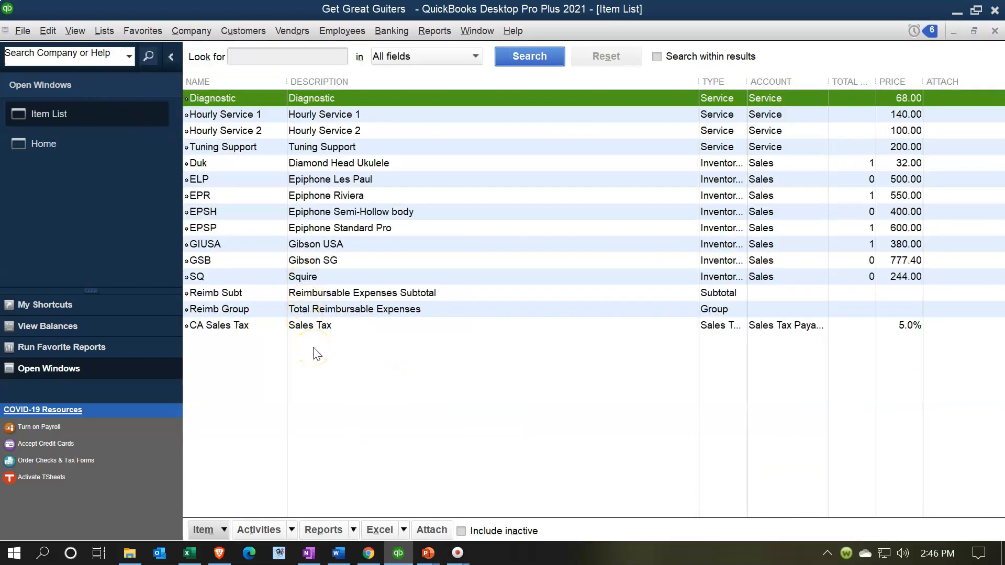
pyautogui.click(225, 529)
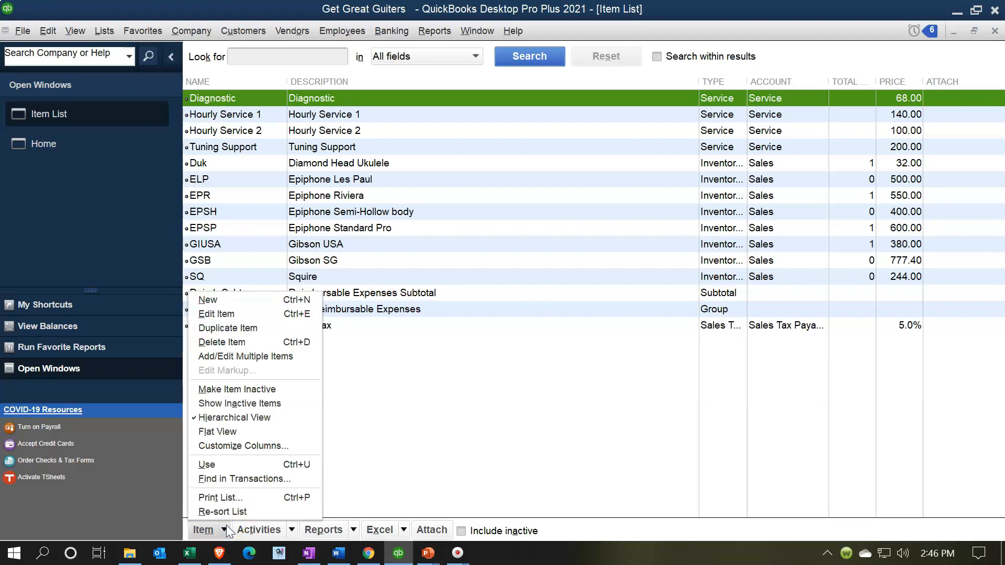
pyautogui.click(206, 303)
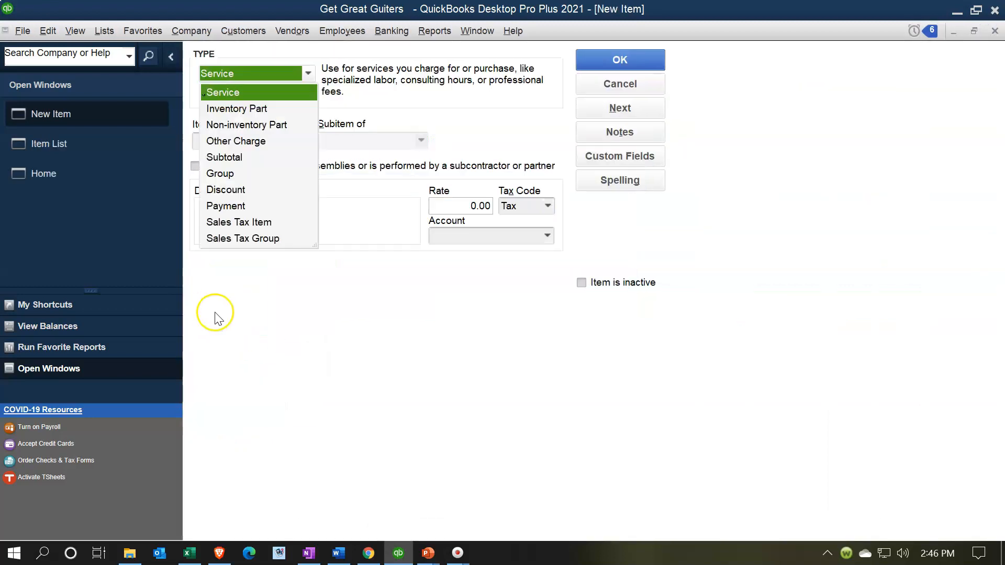
pyautogui.click(326, 150)
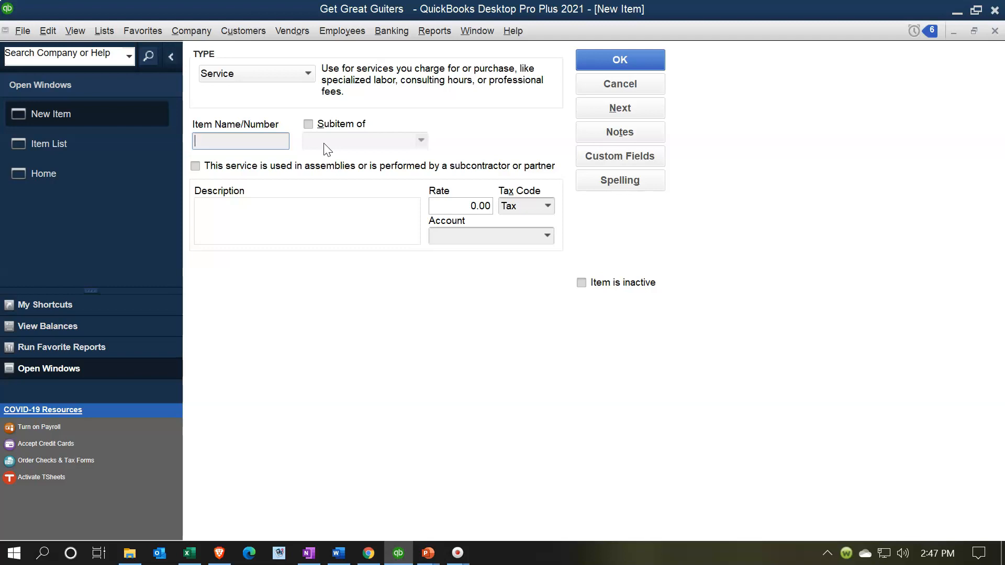
# Step: Enter the first person's first name followed by "Guitar Lessons" as both the item name and the description
pyautogui.write('Angela Guitar Lessons')
pyautogui.press('Tab')
pyautogui.press('Tab')
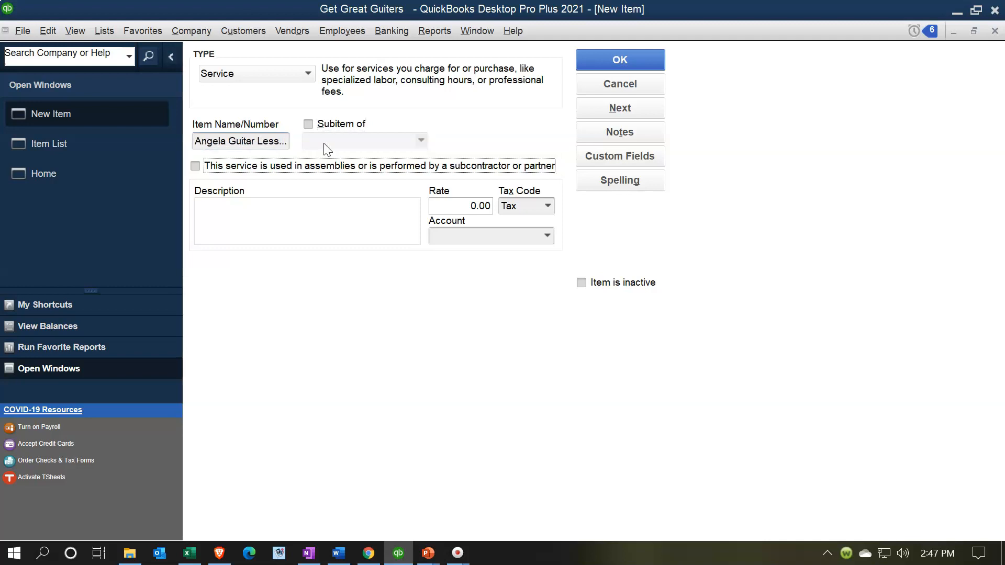
pyautogui.press('Tab')
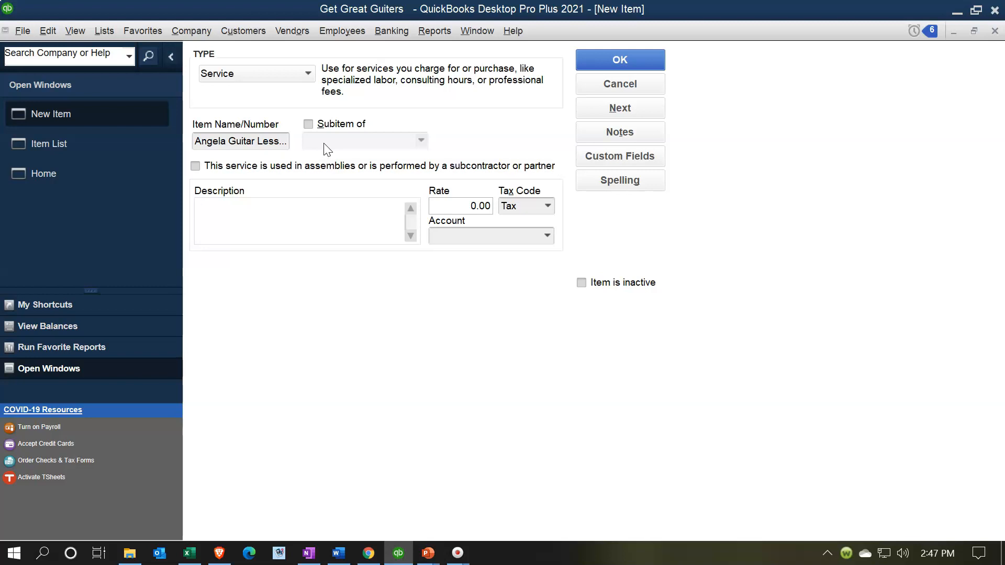
pyautogui.write('Angela Guitar Lessons')
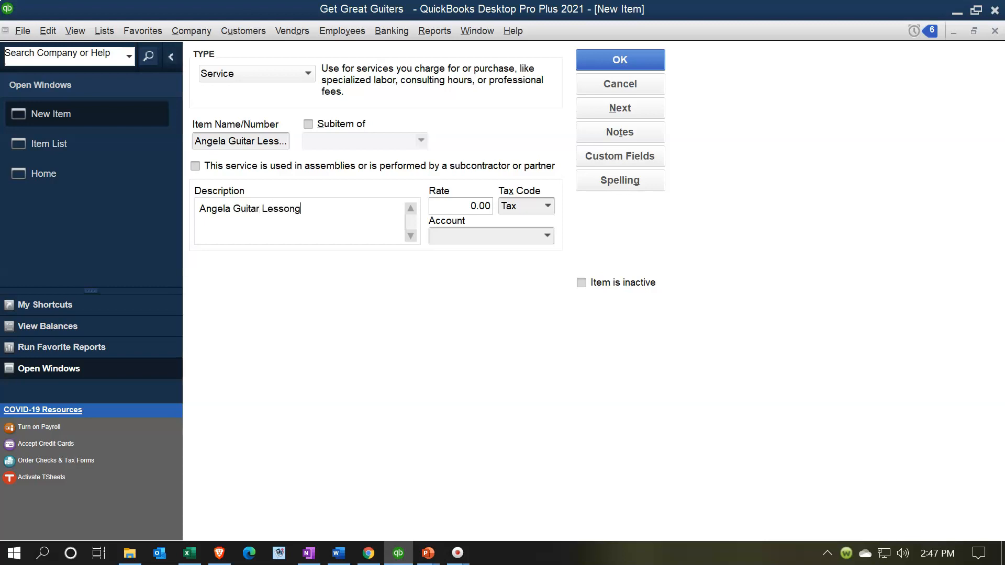
pyautogui.press('Tab')
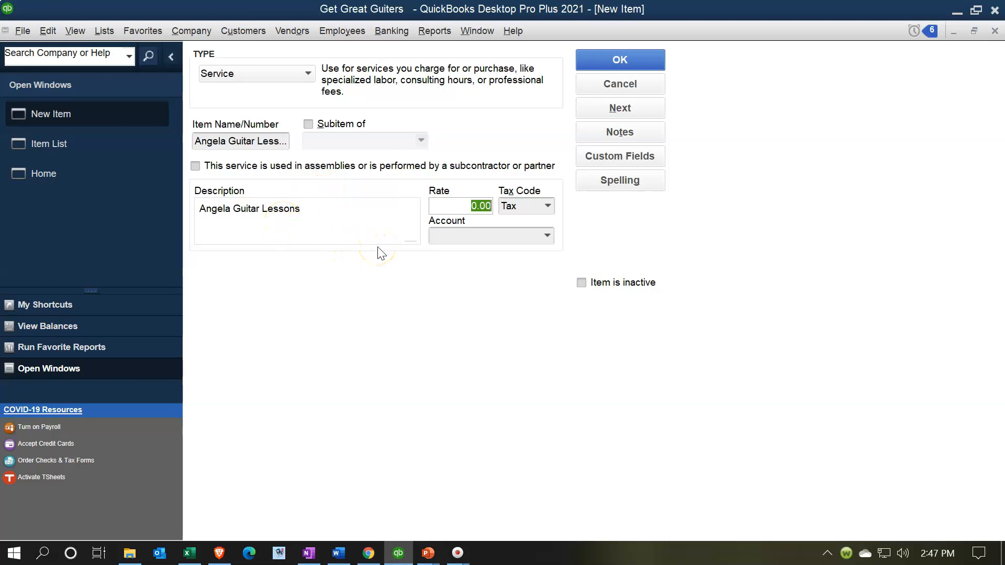
# Step: Set the service item's rate to 150 and its tax code to Non
pyautogui.write('150')
pyautogui.press('Tab')
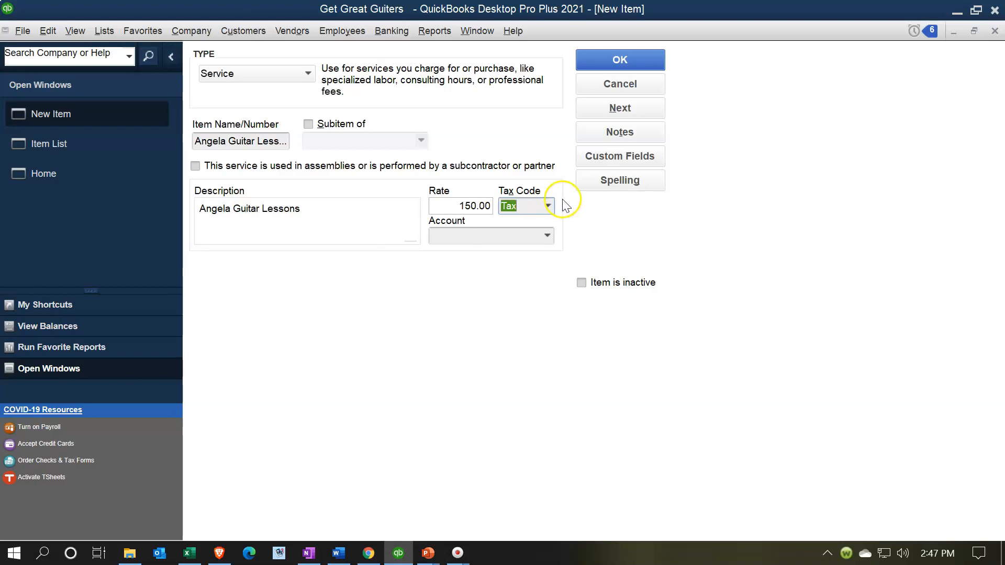
pyautogui.click(547, 207)
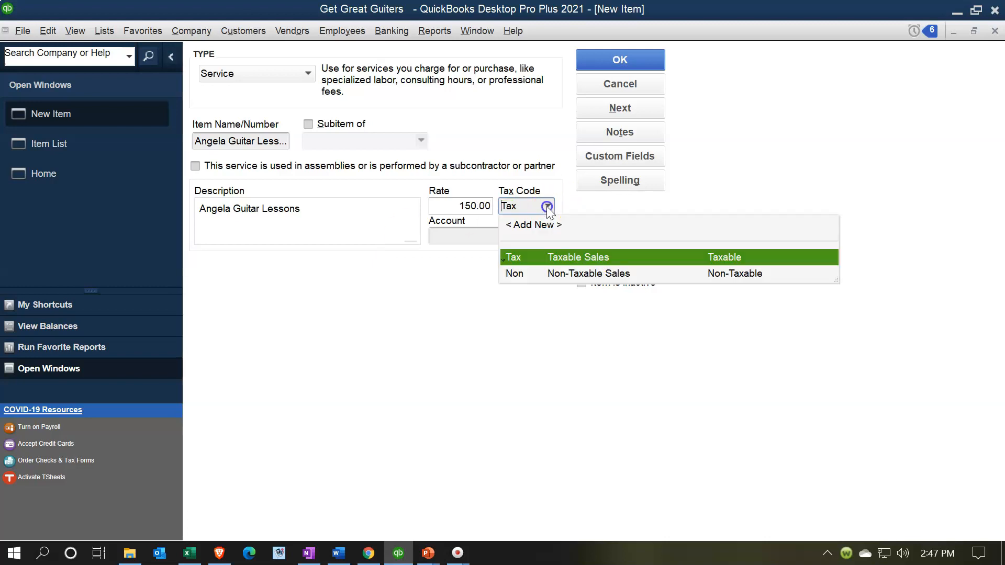
pyautogui.click(532, 276)
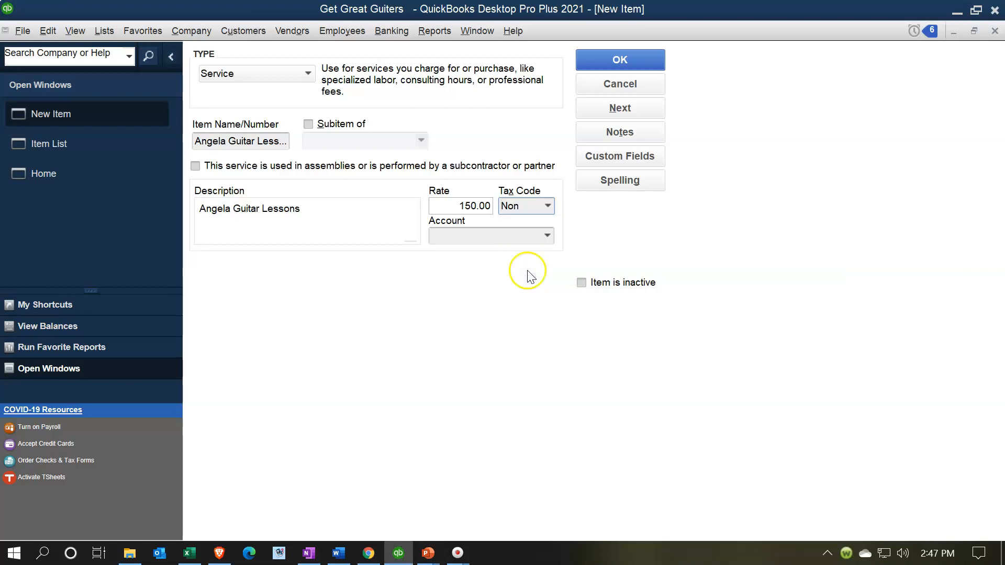
# Step: Create an income account named Guitar Lessons, assign it to the service item, and save the item
pyautogui.click(550, 236)
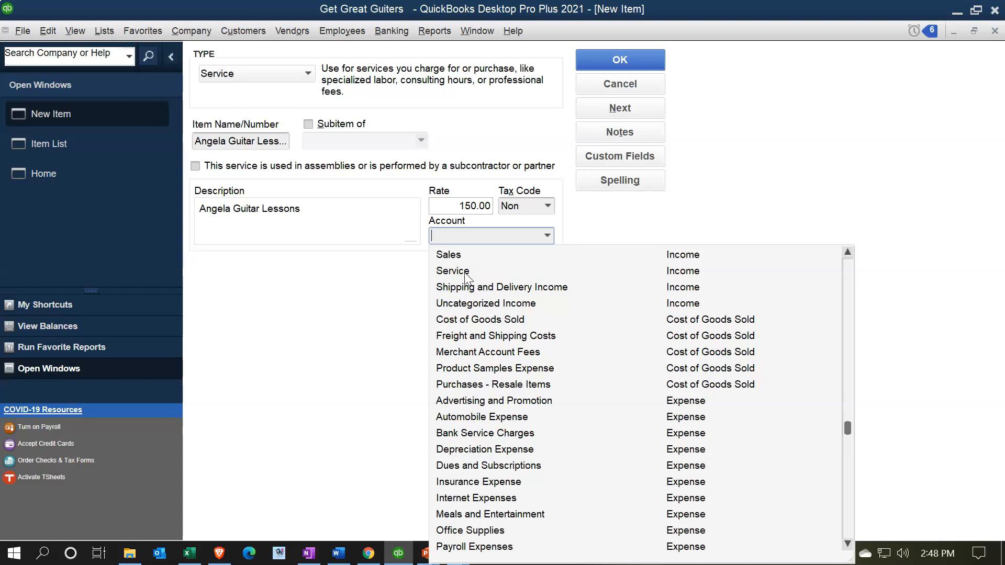
pyautogui.click(398, 283)
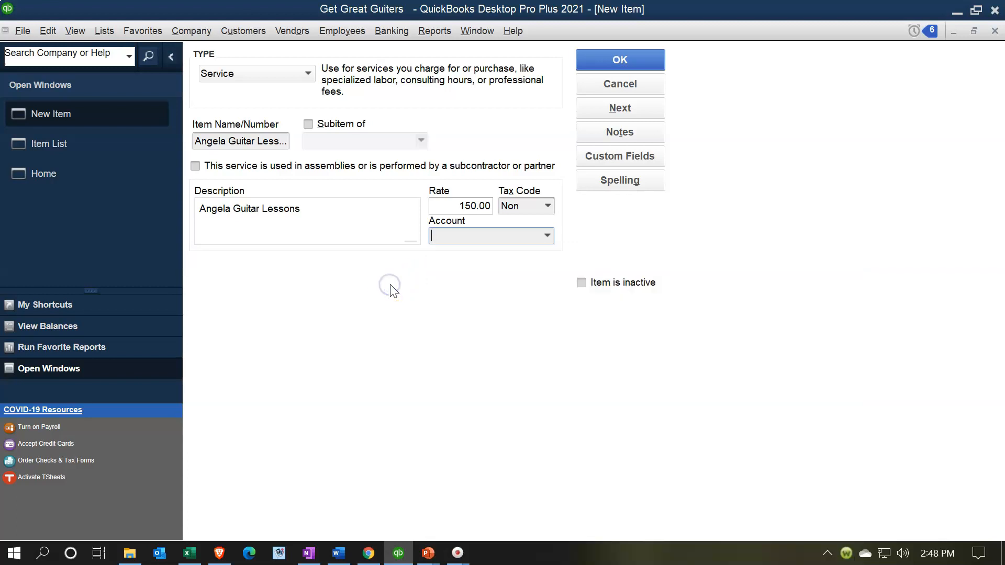
pyautogui.click(547, 235)
pyautogui.scroll(6, 471, 282)
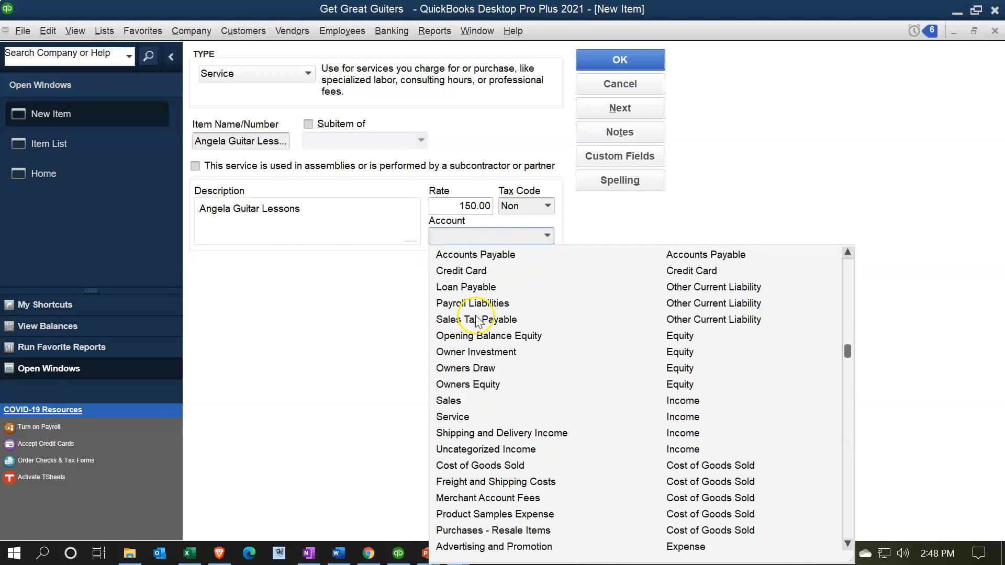
pyautogui.click(465, 256)
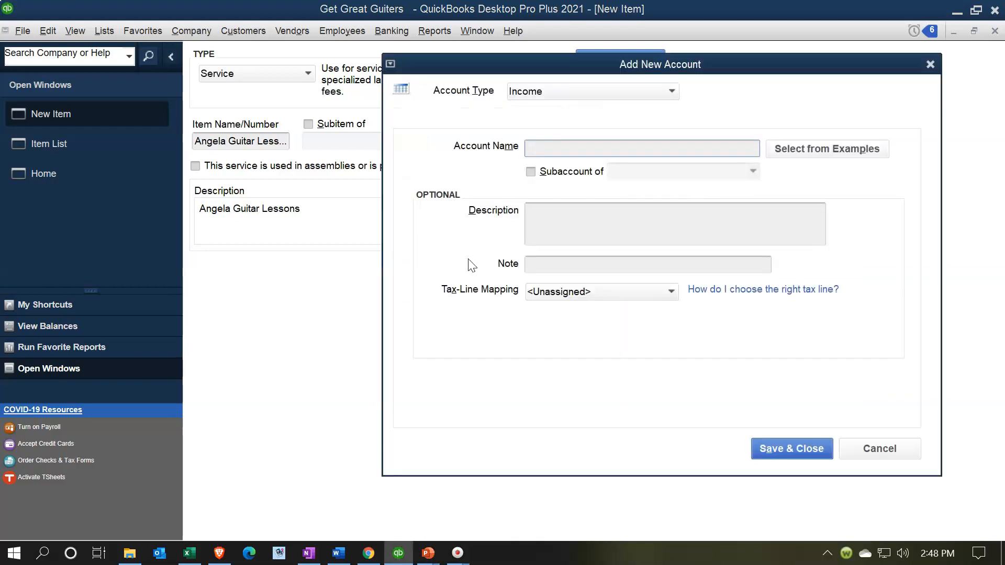
pyautogui.write('Guitar Lessons')
pyautogui.press('Tab')
pyautogui.press('Tab')
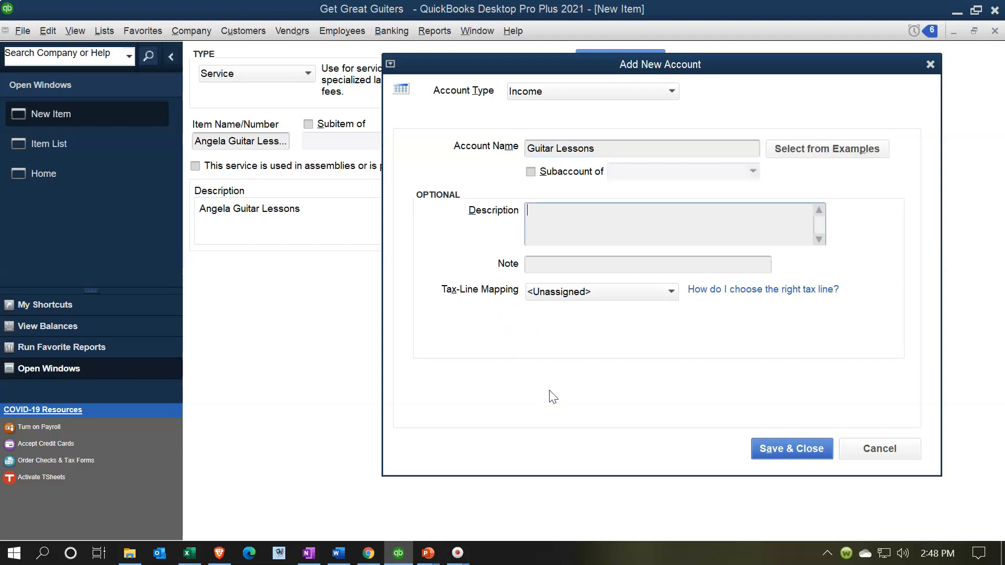
pyautogui.click(772, 459)
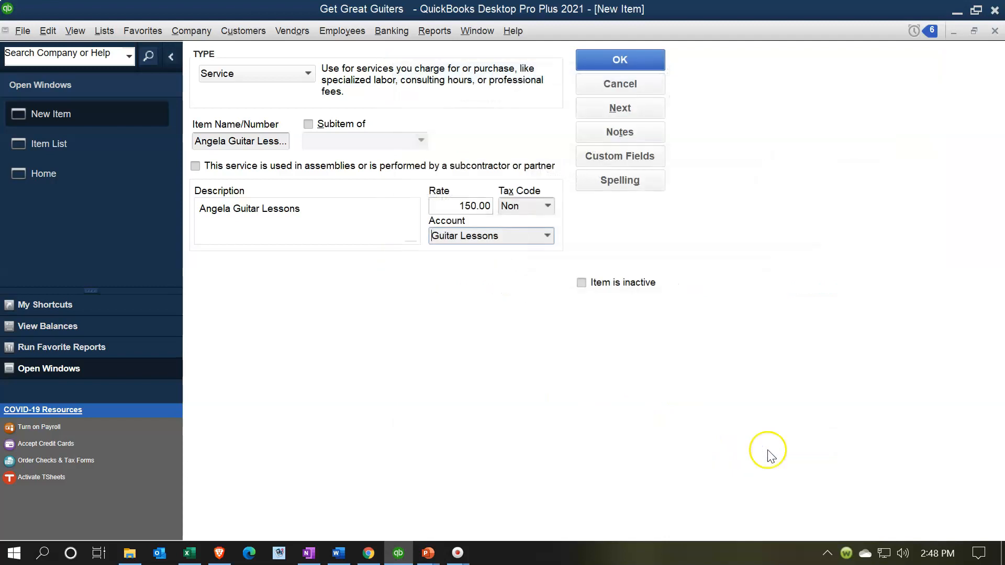
pyautogui.click(657, 63)
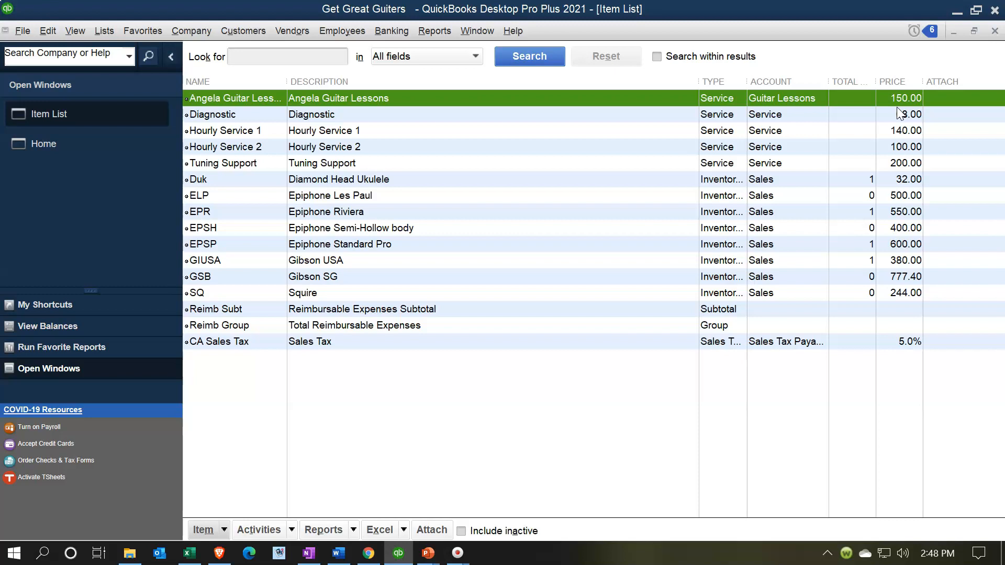
# Step: Start a second Service item named with the second person's first name followed by "Guitar Lessons"
pyautogui.click(223, 530)
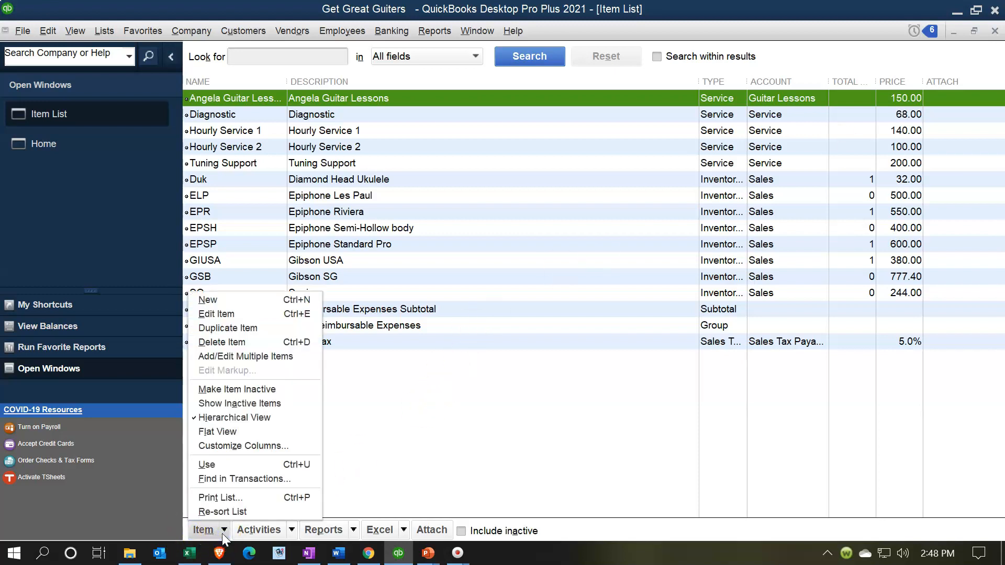
pyautogui.click(238, 302)
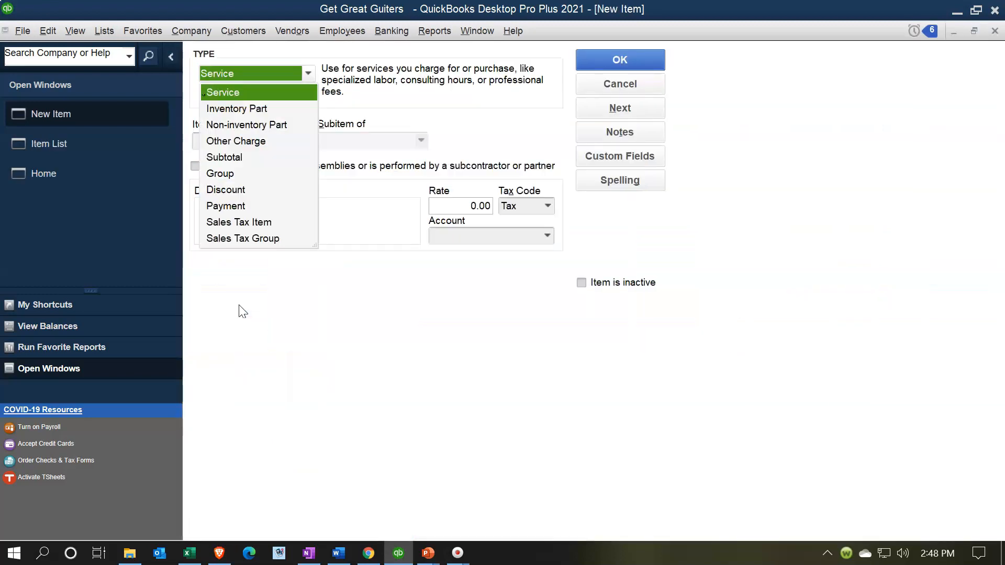
pyautogui.press('Tab')
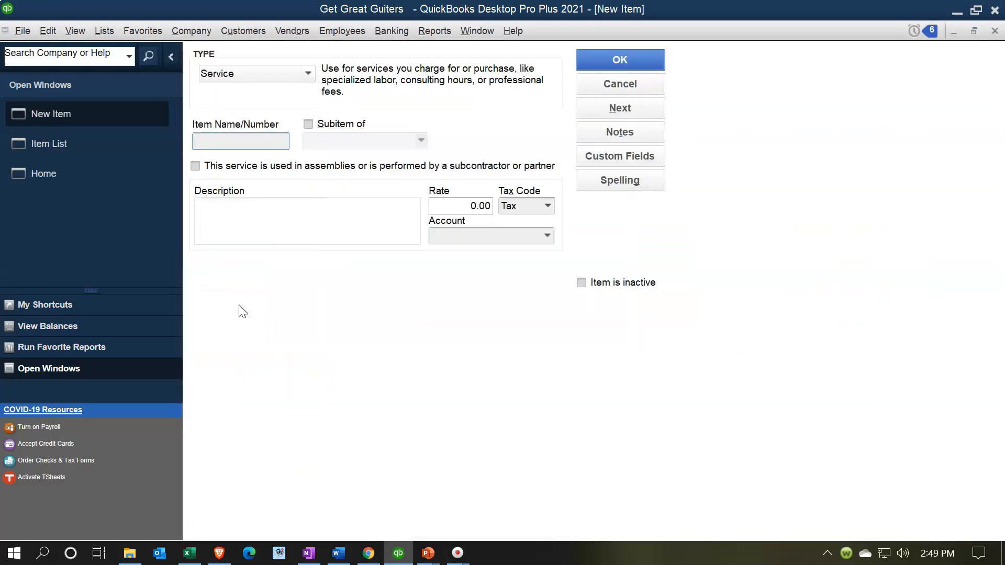
pyautogui.write('Jody Guitar Less')
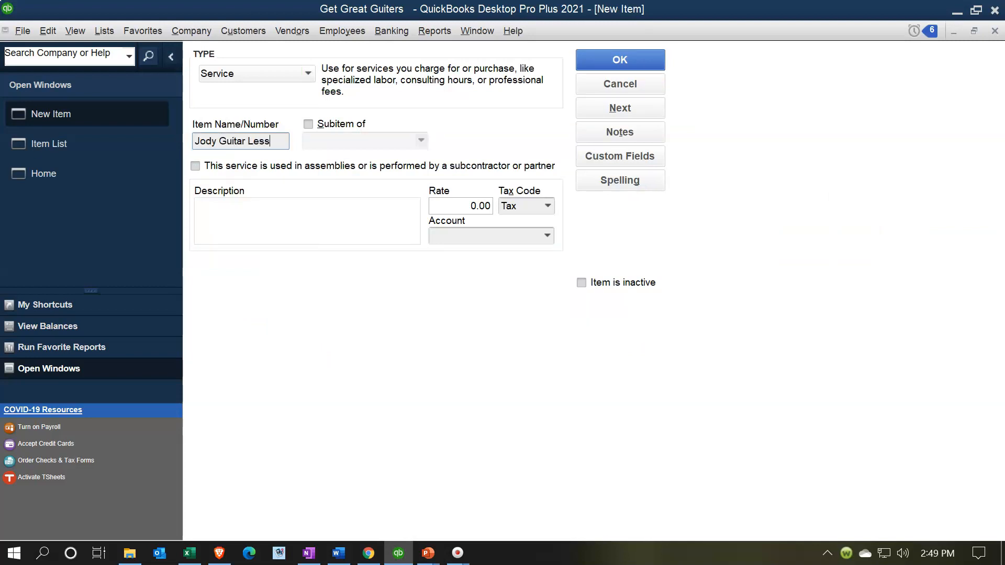
pyautogui.write('ons')
# Step: Copy the second lesson item's full name into its description
pyautogui.hotkey('shift', 'Left')
pyautogui.hotkey('shift', 'Left')
pyautogui.hotkey('shift', 'Left')
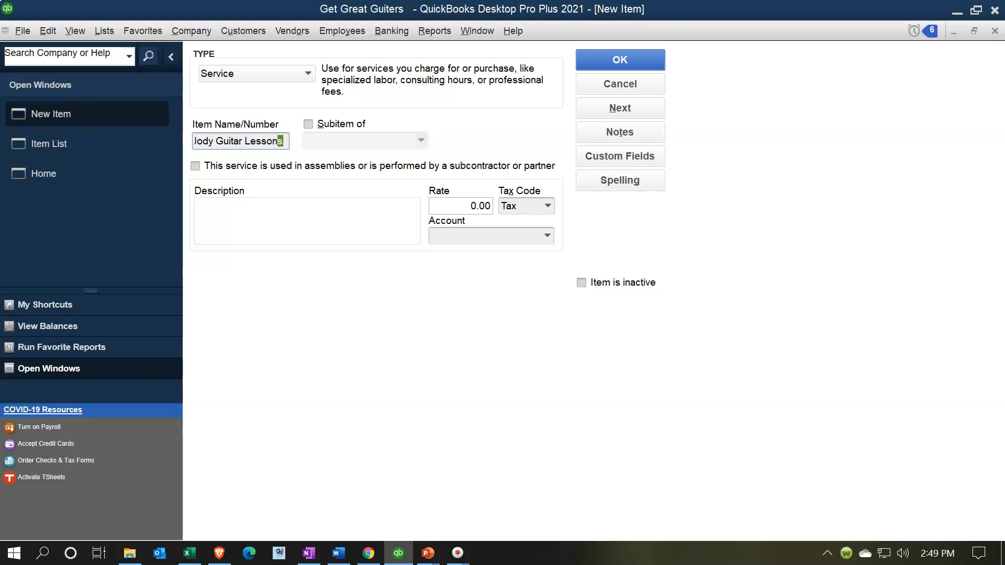
pyautogui.hotkey('shift', 'Left')
pyautogui.hotkey('shift', 'Left')
pyautogui.hotkey('shift', 'Left')
pyautogui.hotkey('shift', 'Left')
pyautogui.hotkey('shift', 'Left')
pyautogui.hotkey('shift', 'Left')
pyautogui.hotkey('shift', 'Left')
pyautogui.hotkey('shift', 'Left')
pyautogui.hotkey('shift', 'Left')
pyautogui.hotkey('shift', 'Left')
pyautogui.hotkey('shift', 'Left')
pyautogui.hotkey('shift', 'Left')
pyautogui.hotkey('shift', 'Left')
pyautogui.hotkey('shift', 'Left')
pyautogui.hotkey('shift', 'Left')
pyautogui.hotkey('shift', 'Left')
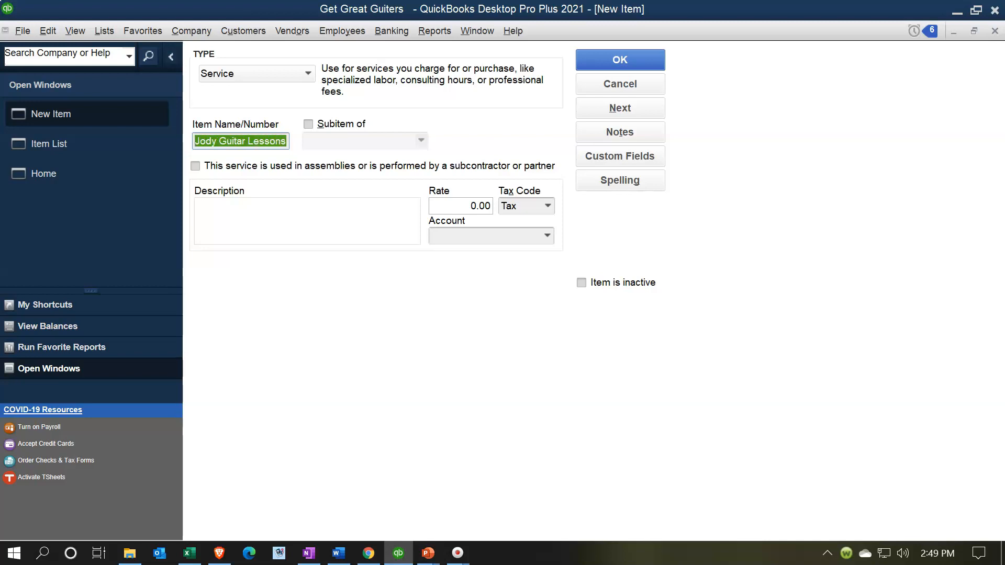
pyautogui.hotkey('ctrl', 'c')
pyautogui.press('Tab')
pyautogui.press('Tab')
pyautogui.press('Tab')
pyautogui.hotkey('ctrl', 'v')
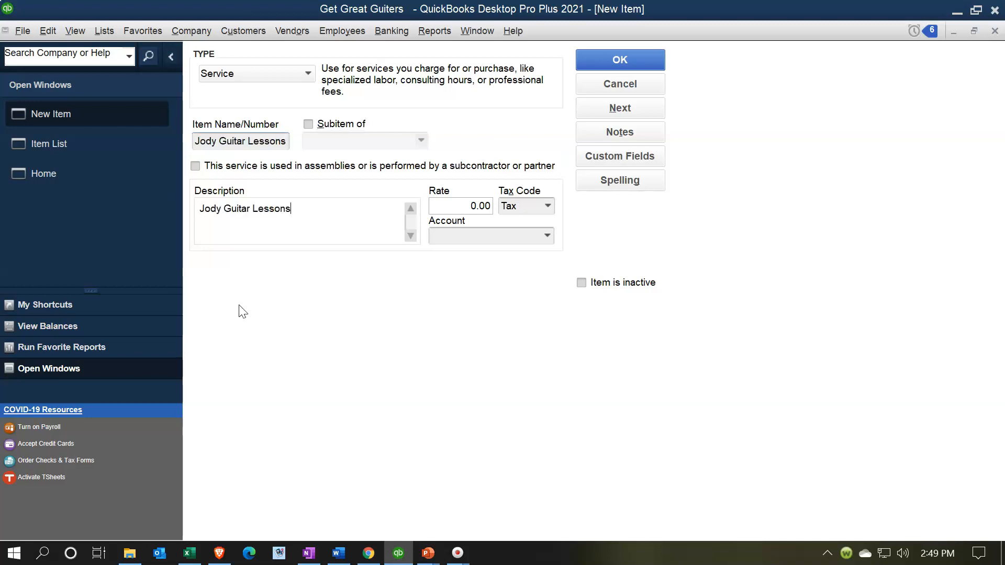
# Step: Set the second lesson item's rate to 190, assign the Guitar Lessons account, and save the item
pyautogui.press('Tab')
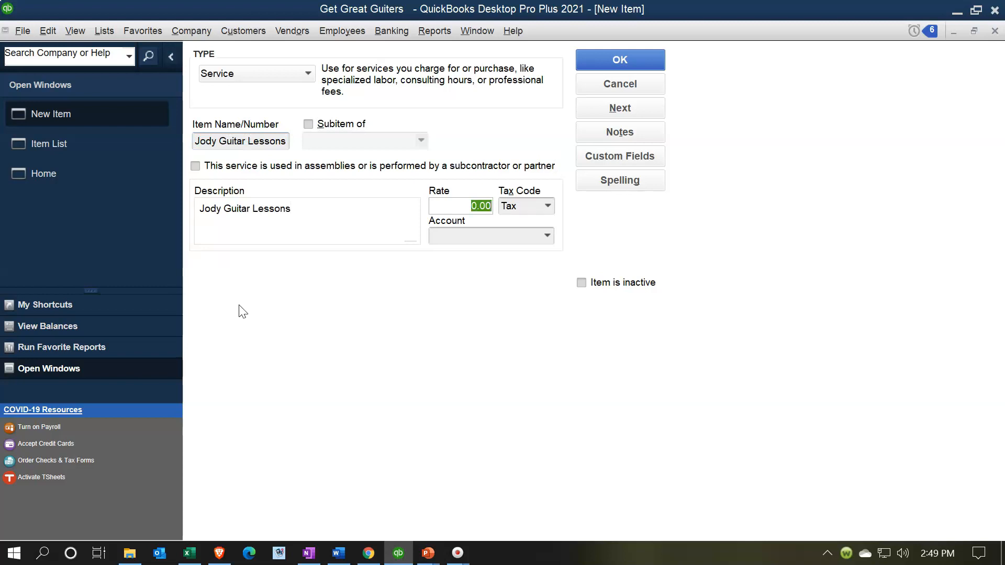
pyautogui.write('190')
pyautogui.press('Tab')
pyautogui.press('Tab')
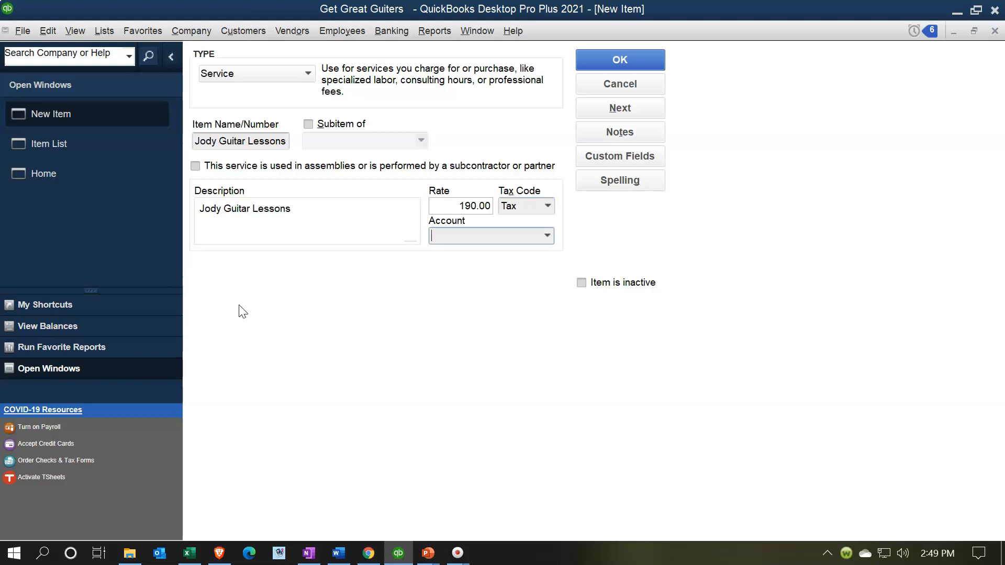
pyautogui.write('Gain Loss on Investment')
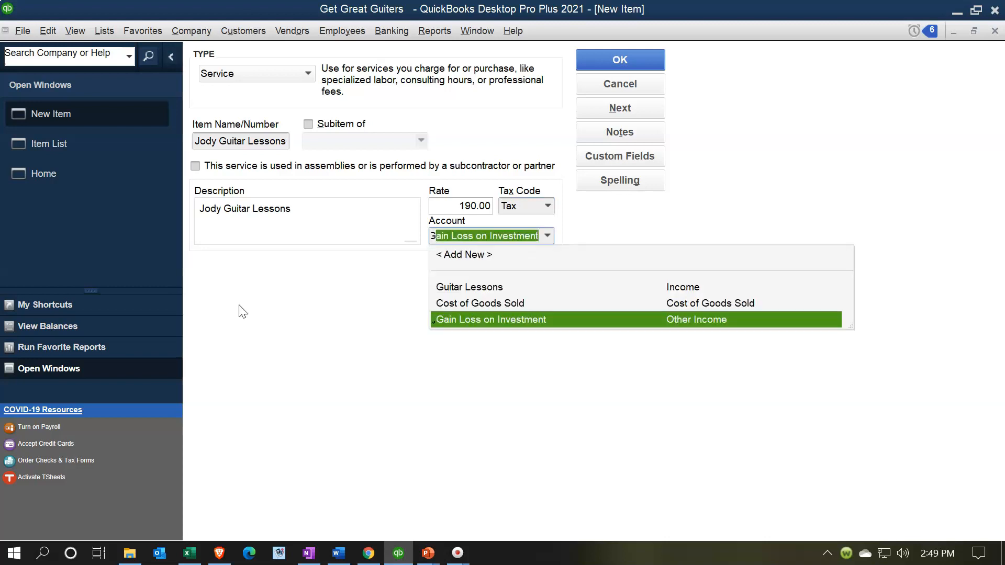
pyautogui.press('Up')
pyautogui.press('Up')
pyautogui.press('Tab')
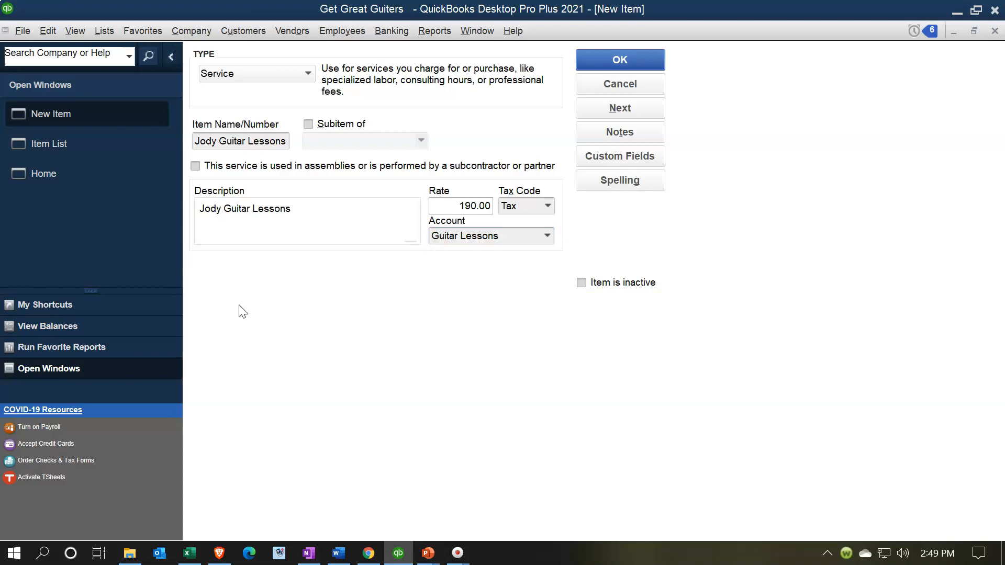
pyautogui.click(601, 62)
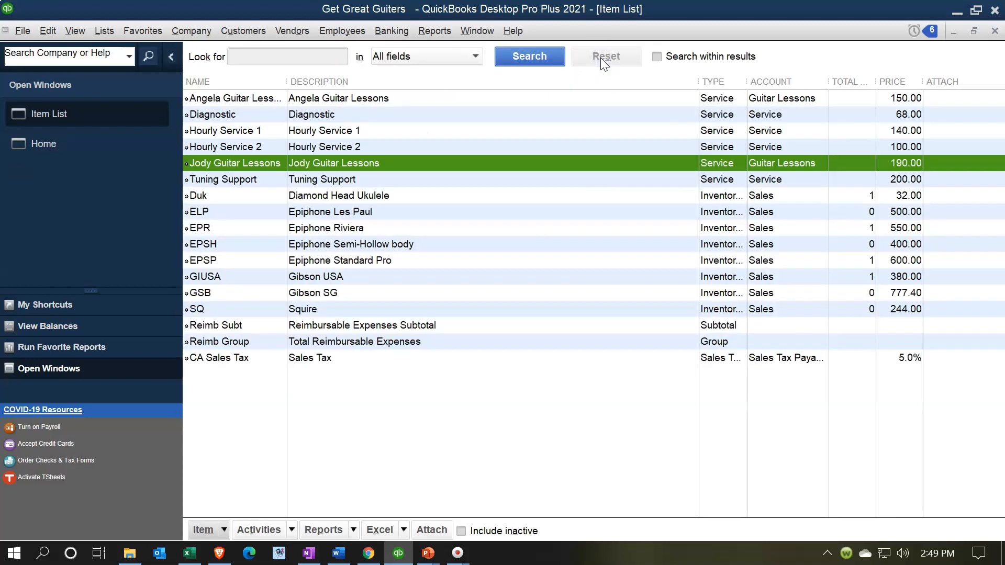
# Step: Start a third Service item named with the third person's first name followed by "Guitar Lessons"
pyautogui.click(222, 531)
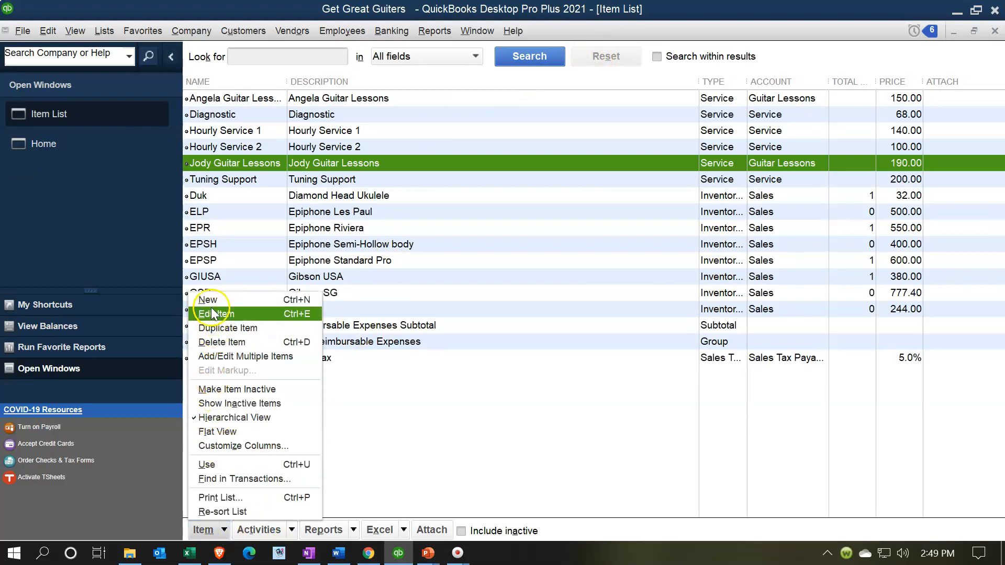
pyautogui.click(212, 299)
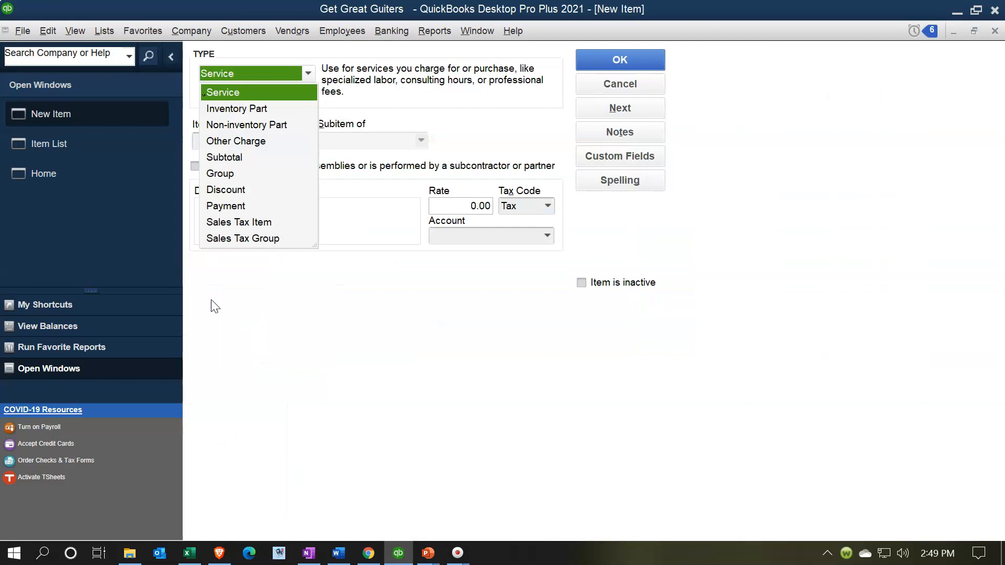
pyautogui.press('Tab')
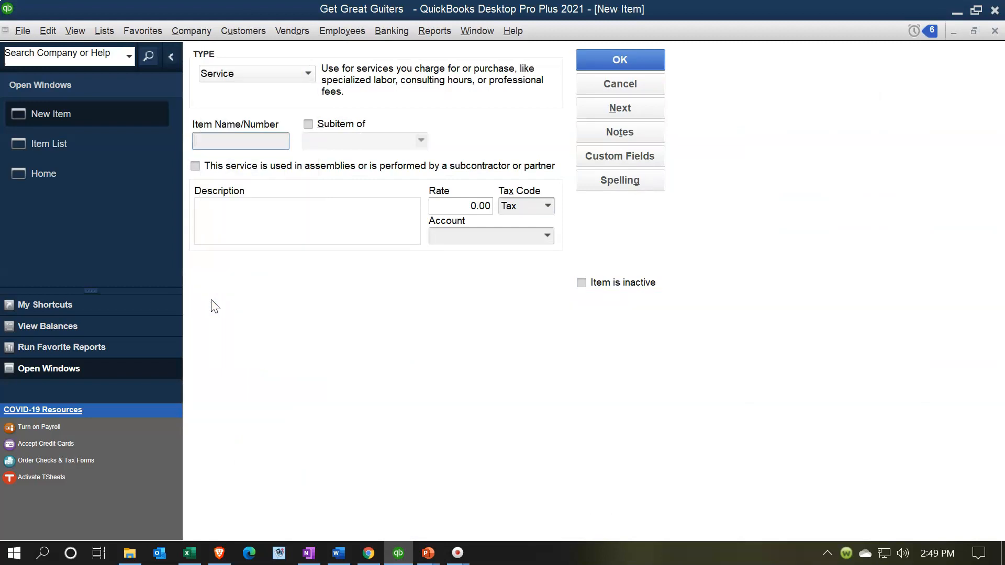
pyautogui.write('Rebeca Guitar LEssons')
pyautogui.press('BackSpace')
pyautogui.press('BackSpace')
pyautogui.press('BackSpace')
pyautogui.press('BackSpace')
pyautogui.press('BackSpace')
pyautogui.press('BackSpace')
pyautogui.write('essonsg')
pyautogui.press('BackSpace')
# Step: Copy the third lesson item's full name into its description
pyautogui.hotkey('shift', 'Left')
pyautogui.hotkey('shift', 'Left')
pyautogui.hotkey('shift', 'Left')
pyautogui.hotkey('shift', 'Left')
pyautogui.hotkey('shift', 'Left')
pyautogui.hotkey('shift', 'Left')
pyautogui.hotkey('shift', 'Left')
pyautogui.hotkey('shift', 'Left')
pyautogui.hotkey('shift', 'Left')
pyautogui.hotkey('shift', 'Left')
pyautogui.hotkey('shift', 'Left')
pyautogui.hotkey('shift', 'Left')
pyautogui.hotkey('shift', 'Left')
pyautogui.hotkey('shift', 'Left')
pyautogui.hotkey('shift', 'Left')
pyautogui.hotkey('shift', 'Left')
pyautogui.hotkey('shift', 'Left')
pyautogui.hotkey('shift', 'Left')
pyautogui.hotkey('shift', 'Left')
pyautogui.hotkey('shift', 'Left')
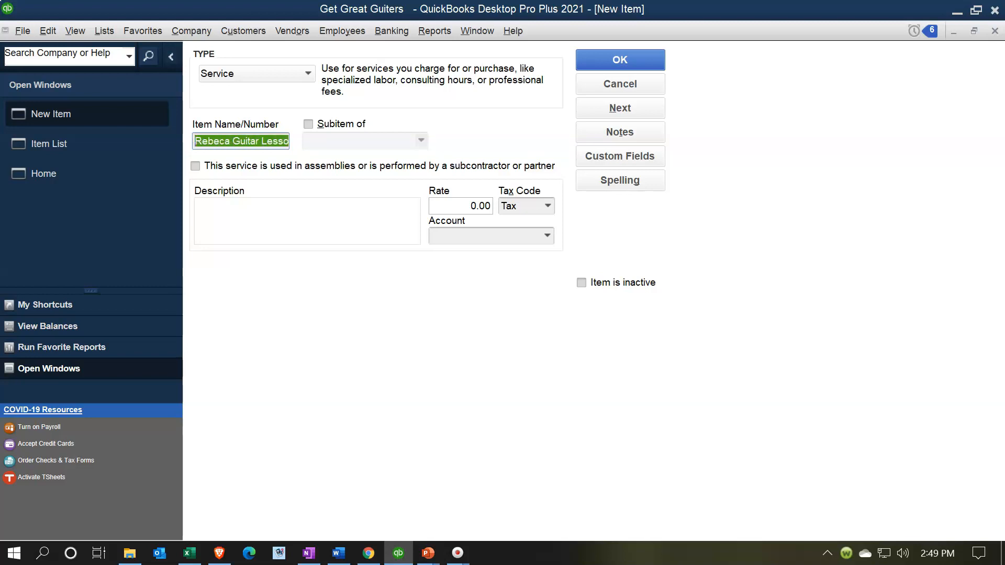
pyautogui.click(263, 217)
pyautogui.hotkey('ctrl', 'v')
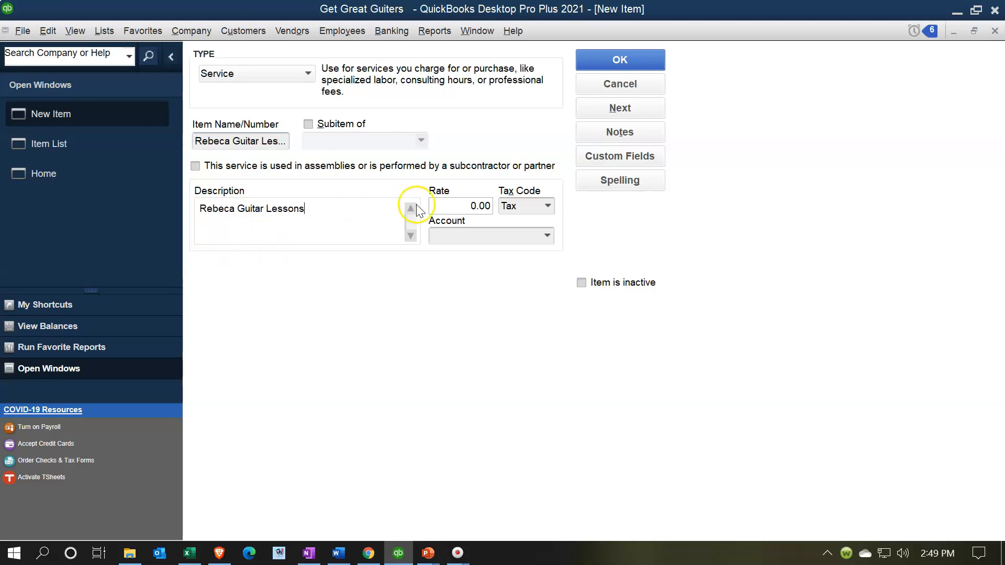
# Step: Set the third lesson item's rate to 100 and its tax code to Non
pyautogui.click(470, 206)
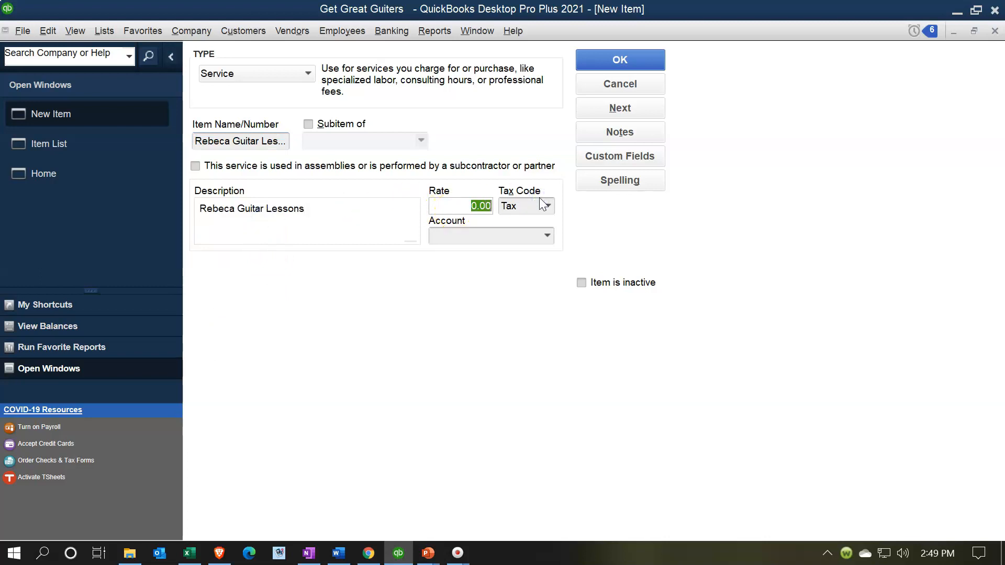
pyautogui.write('100')
pyautogui.press('Tab')
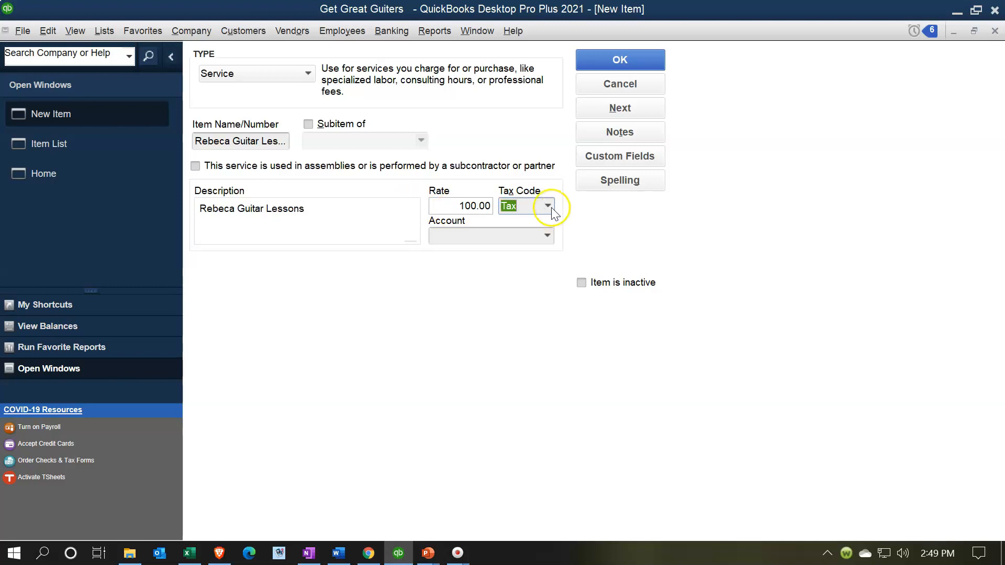
pyautogui.click(547, 206)
pyautogui.click(530, 274)
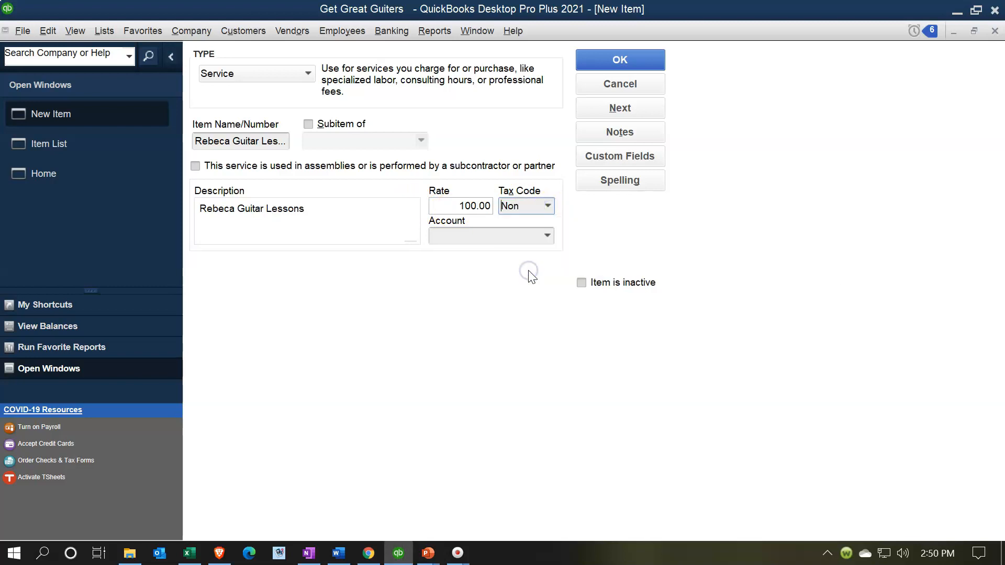
# Step: Assign the Guitar Lessons income account to the third lesson item and save the item
pyautogui.press('Tab')
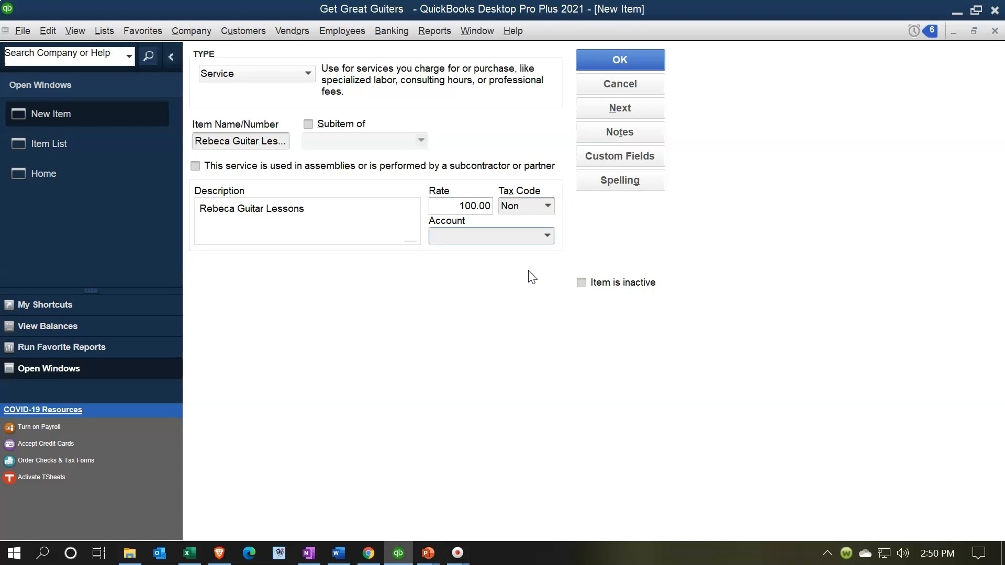
pyautogui.write('Guitar Lessons')
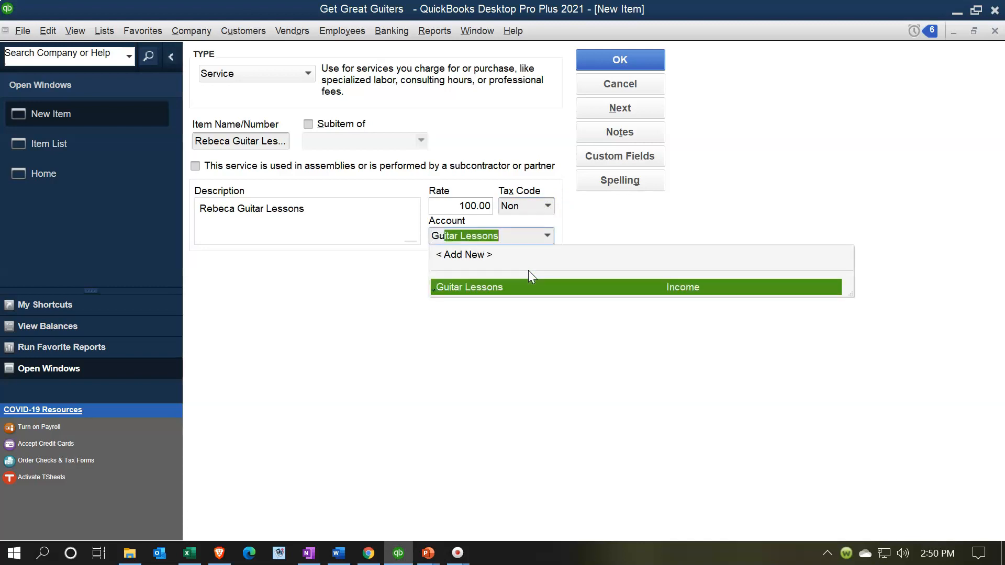
pyautogui.press('Tab')
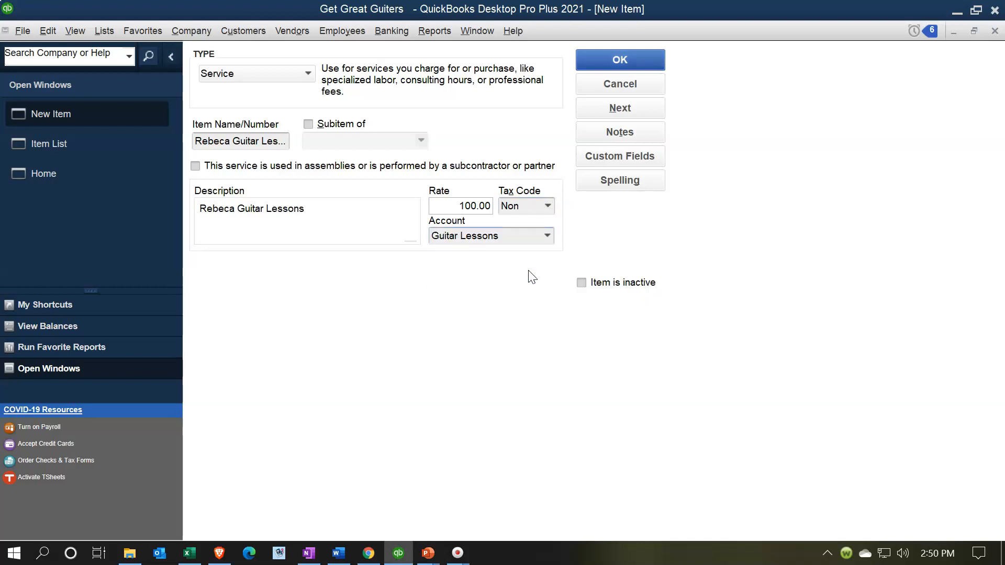
pyautogui.click(584, 54)
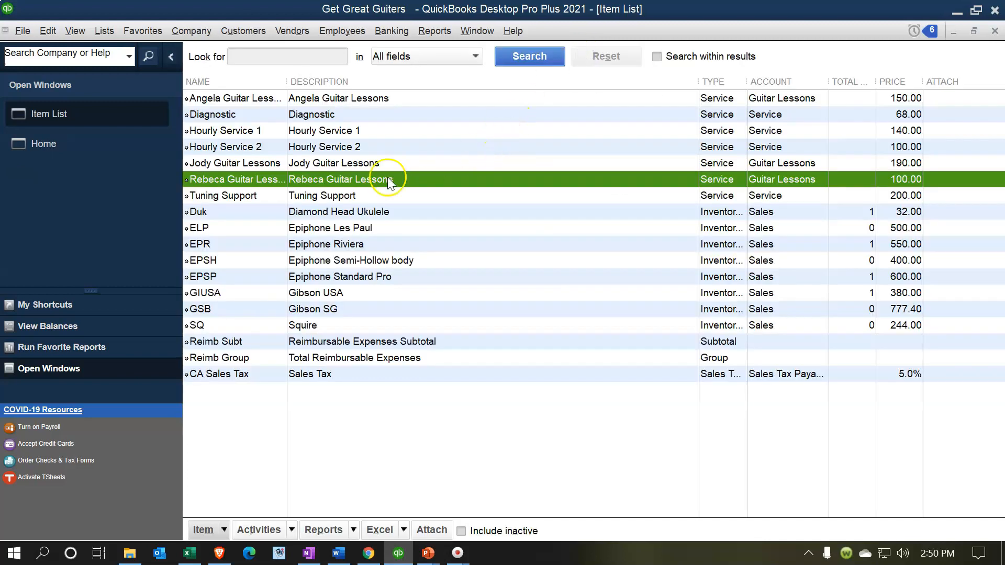
# Step: Change the tax code of the lesson item with the 190 rate to Non and save the item
pyautogui.doubleClick(249, 164)
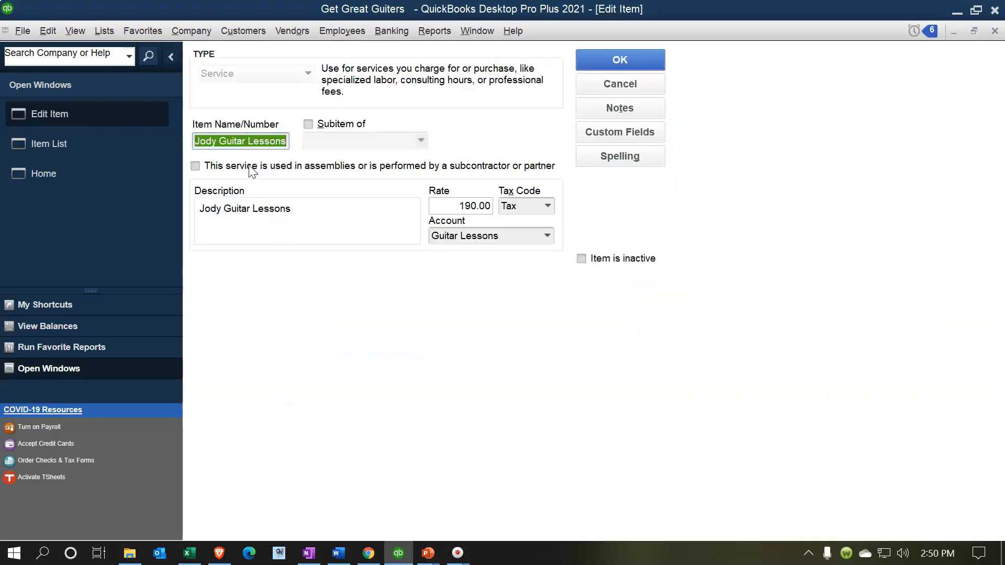
pyautogui.click(548, 206)
pyautogui.click(515, 274)
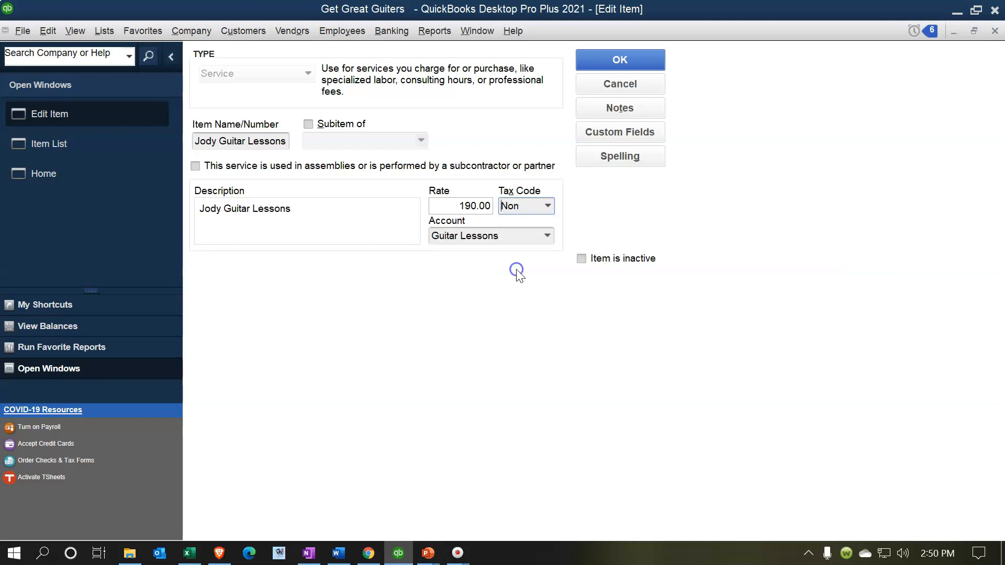
pyautogui.click(601, 59)
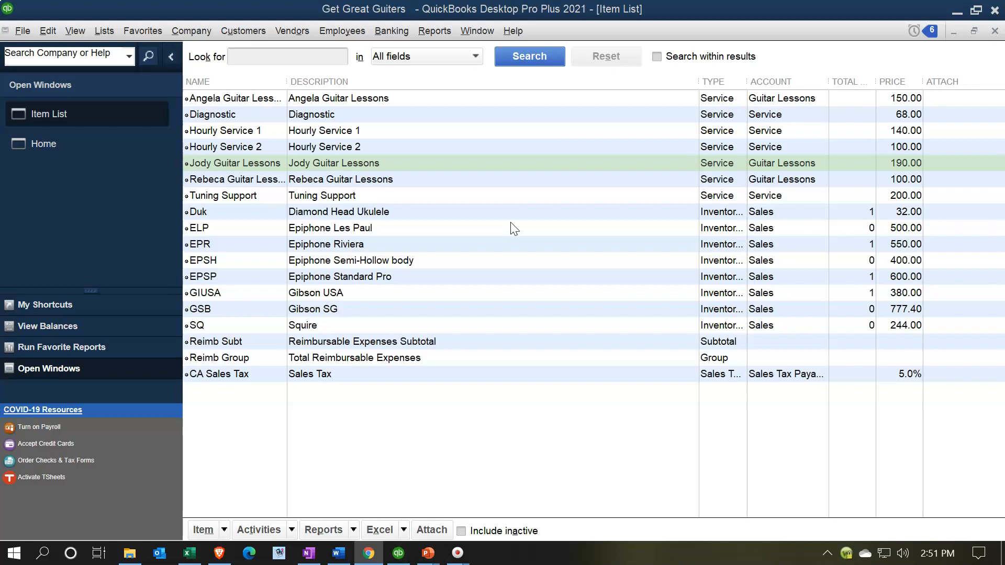
# Step: Start a new invoice, enter the first student's full name as customer, and quick-add them to the customer list
pyautogui.click(87, 150)
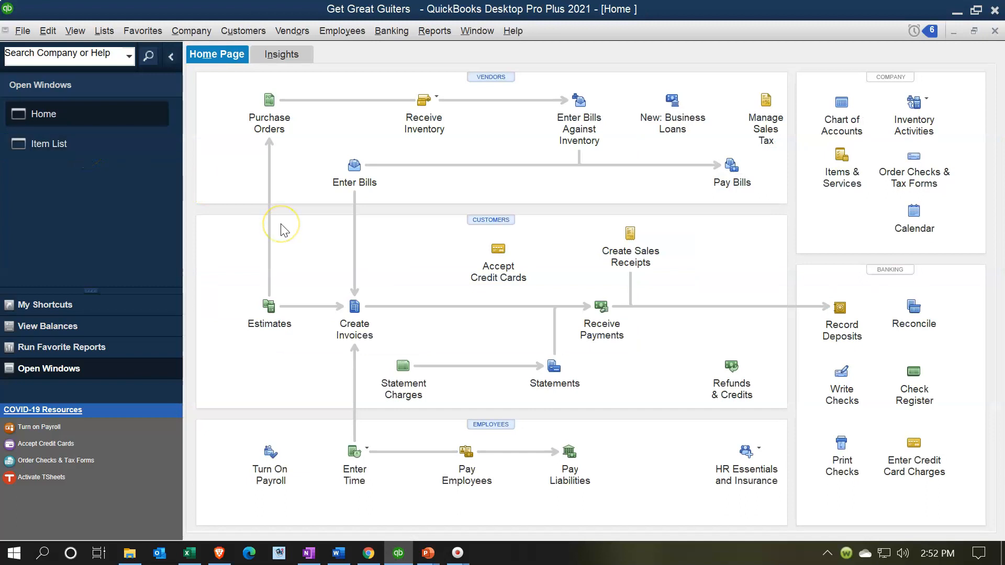
pyautogui.click(360, 315)
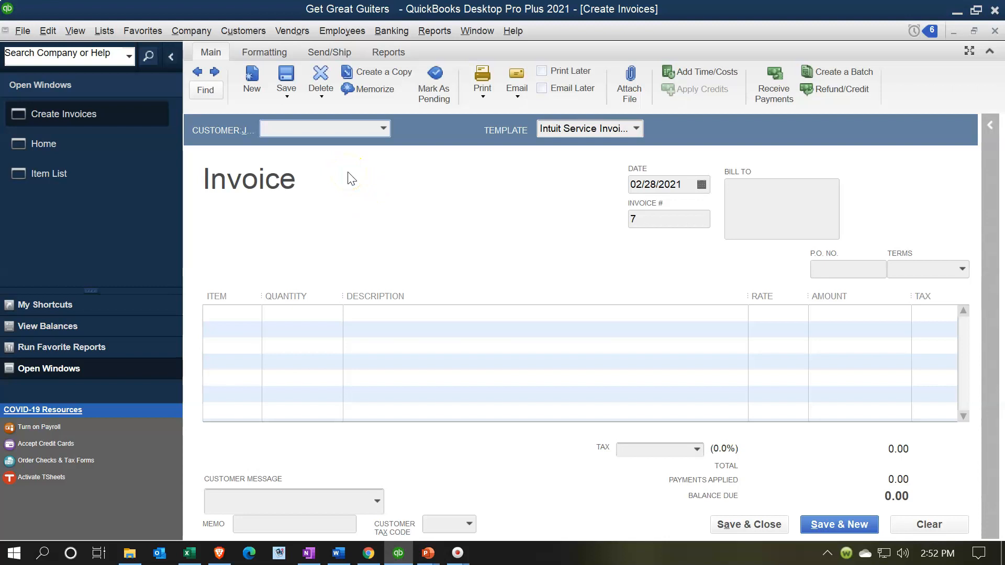
pyautogui.write('Star Lee')
pyautogui.press('Tab')
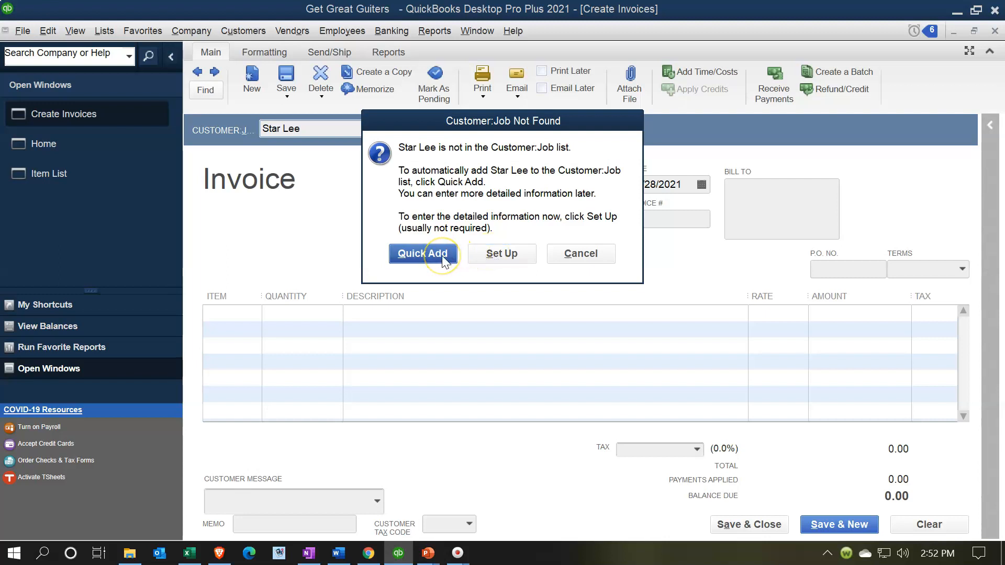
pyautogui.click(423, 253)
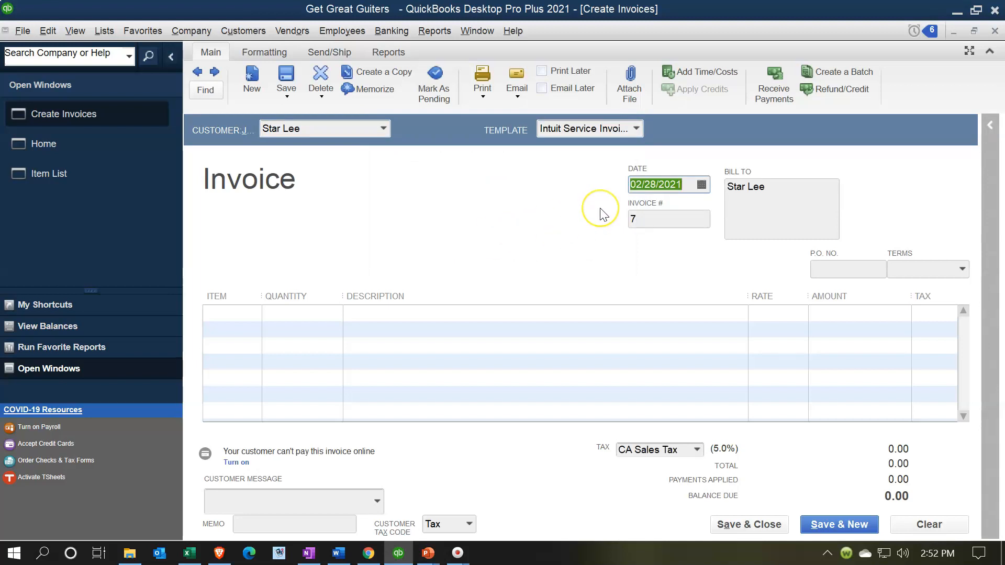
# Step: Set the first student's invoice terms to Net 30, keeping the default date and invoice number
pyautogui.press('Tab')
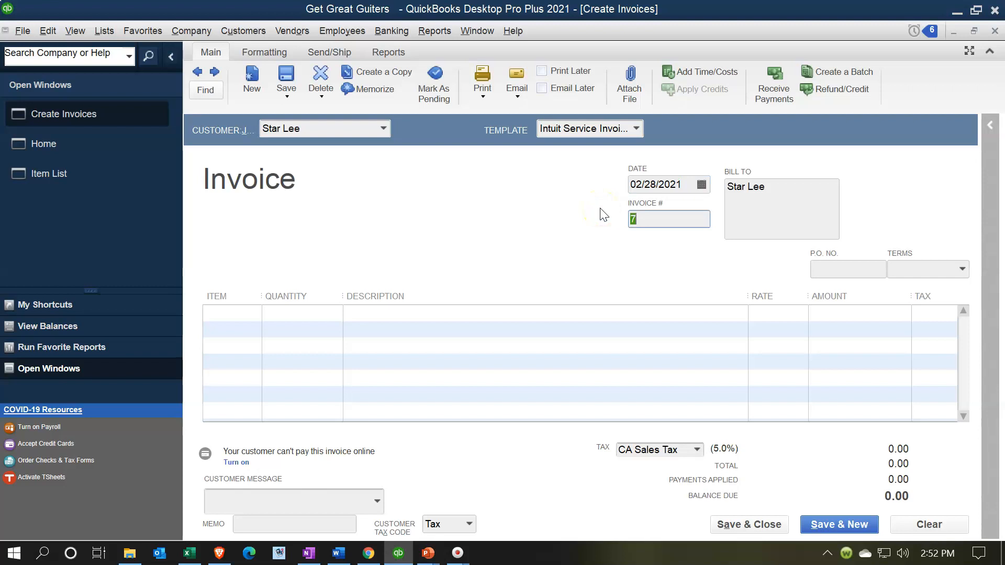
pyautogui.press('Tab')
pyautogui.press('Tab')
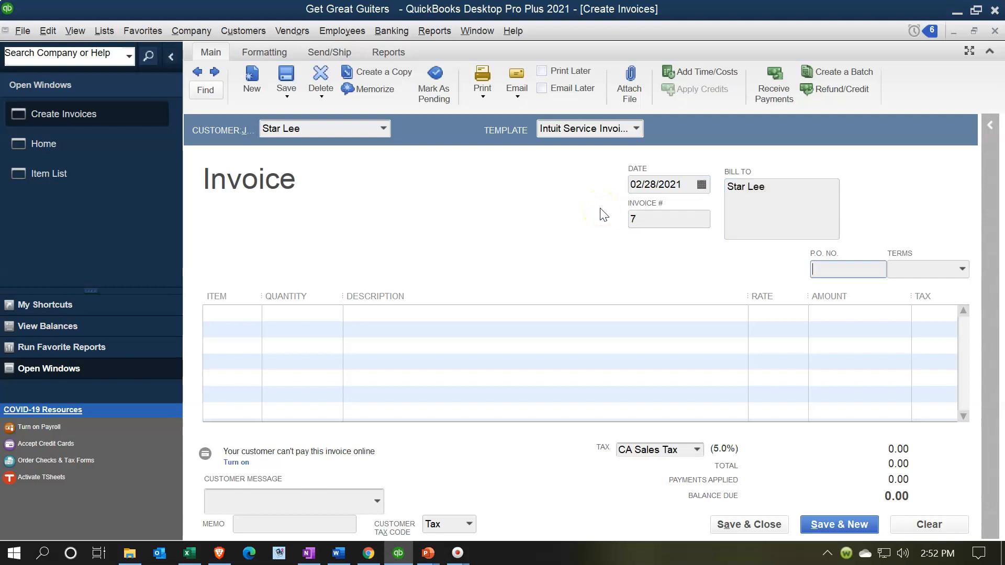
pyautogui.click(962, 268)
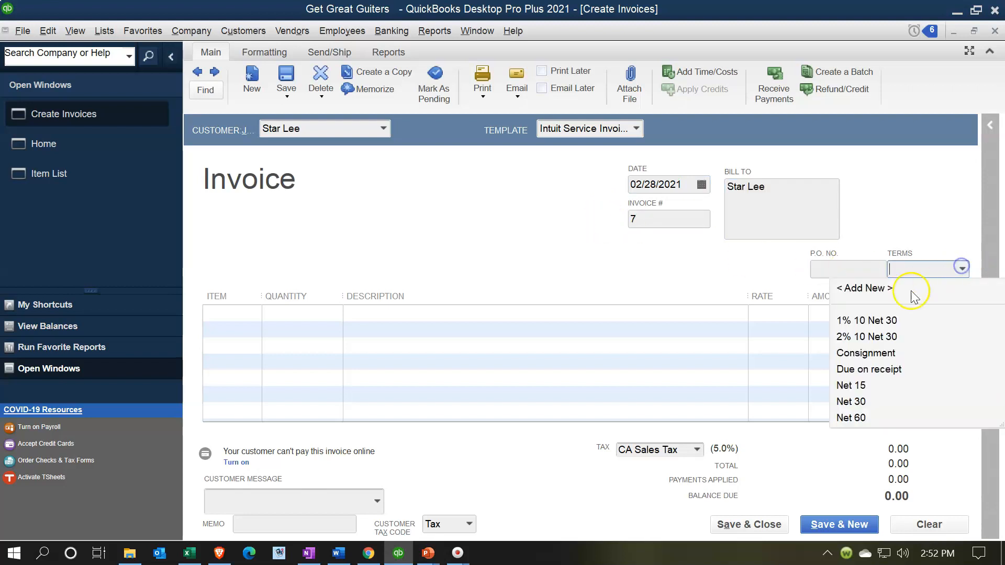
pyautogui.click(850, 402)
pyautogui.press('Tab')
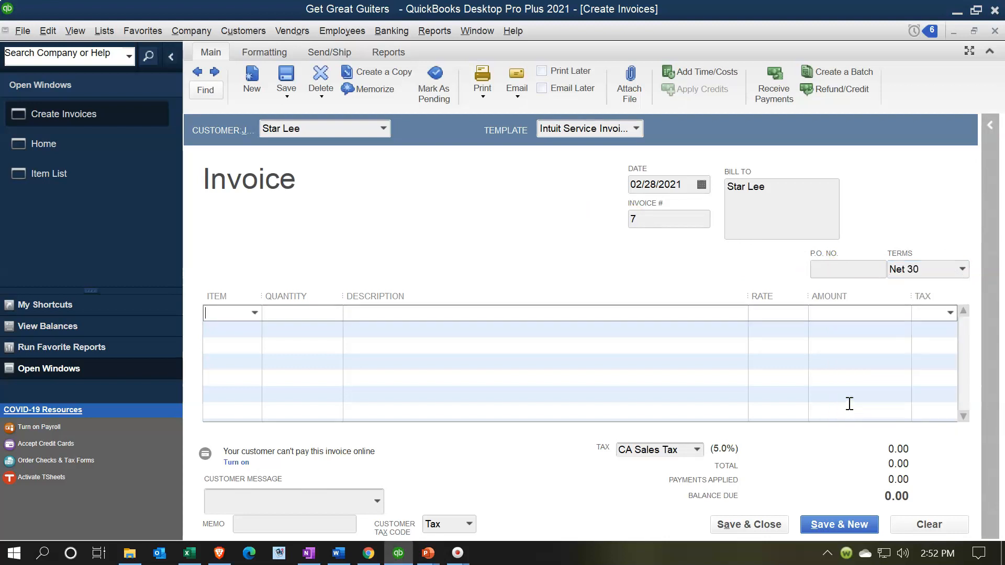
# Step: Add the guitar lessons item with the 190 rate to the invoice, with a quantity of 5
pyautogui.write('J')
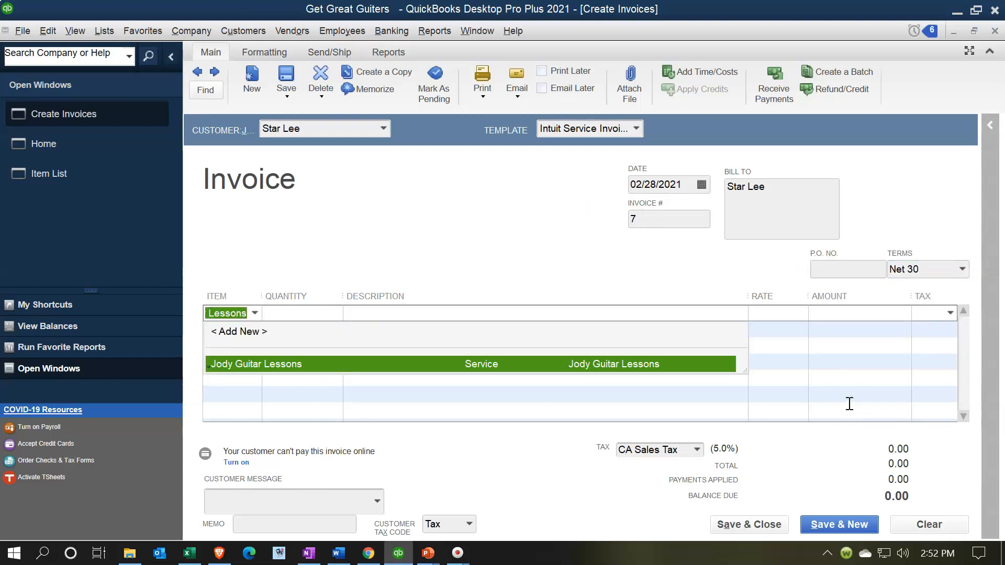
pyautogui.press('Tab')
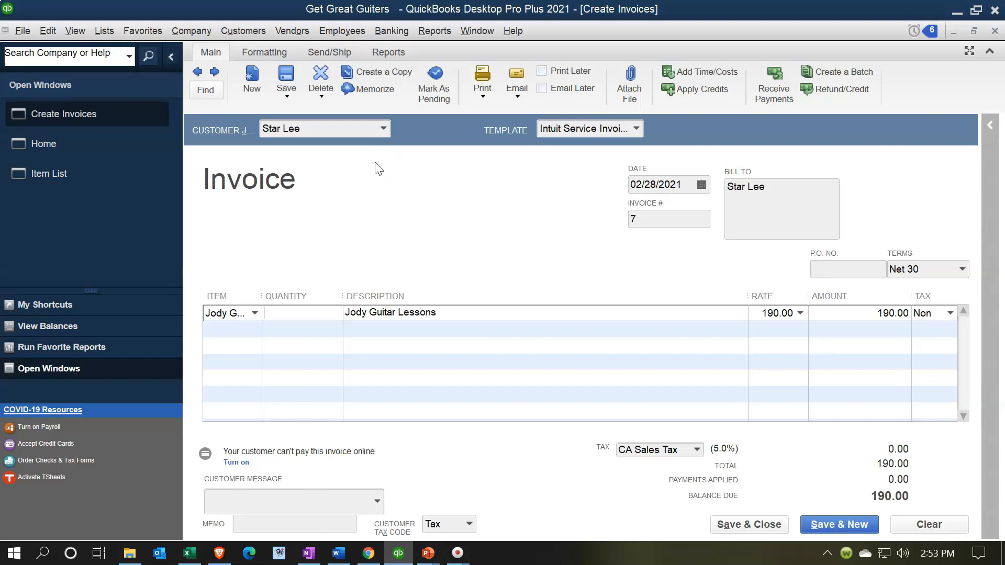
pyautogui.write('5')
pyautogui.press('Tab')
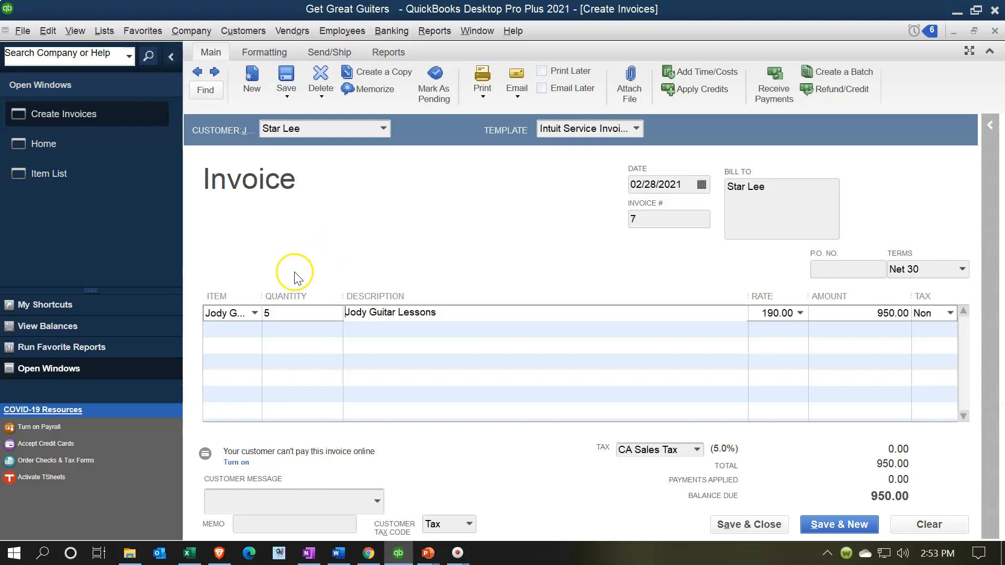
# Step: Widen the invoice's Item column, and save the invoice with the terms made permanent, continuing to a new one
pyautogui.moveTo(263, 287); pyautogui.dragTo(355, 286)
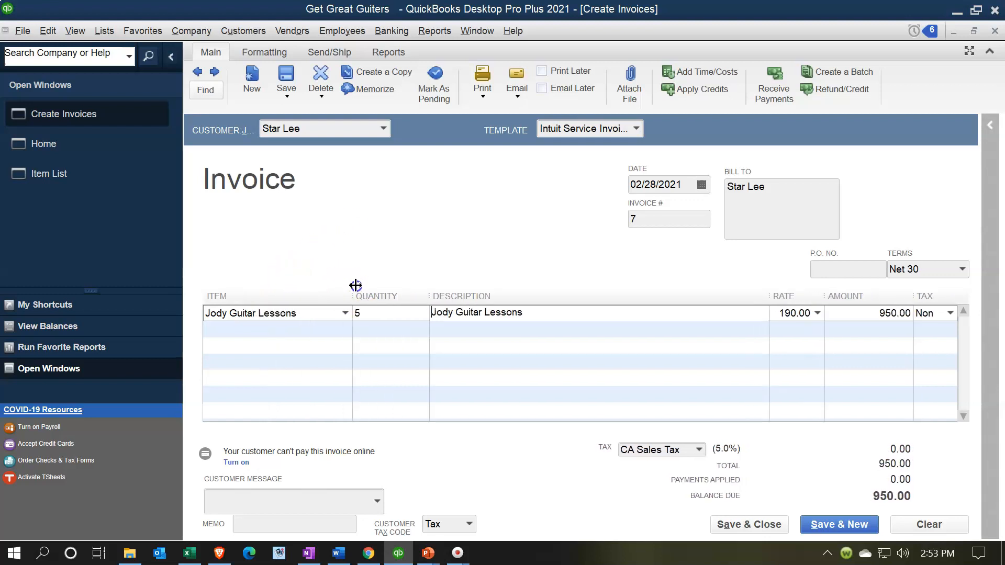
pyautogui.press('Tab')
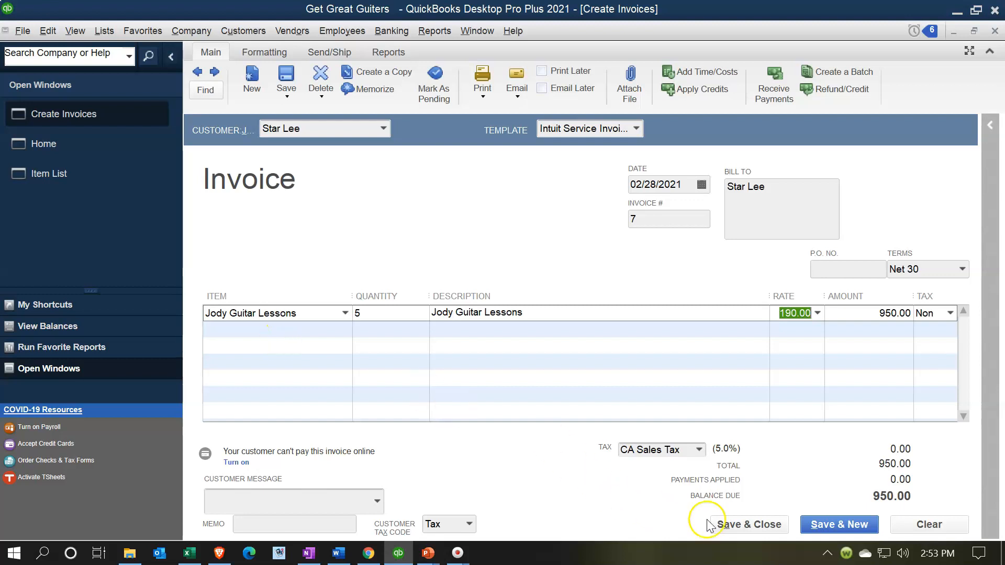
pyautogui.click(813, 525)
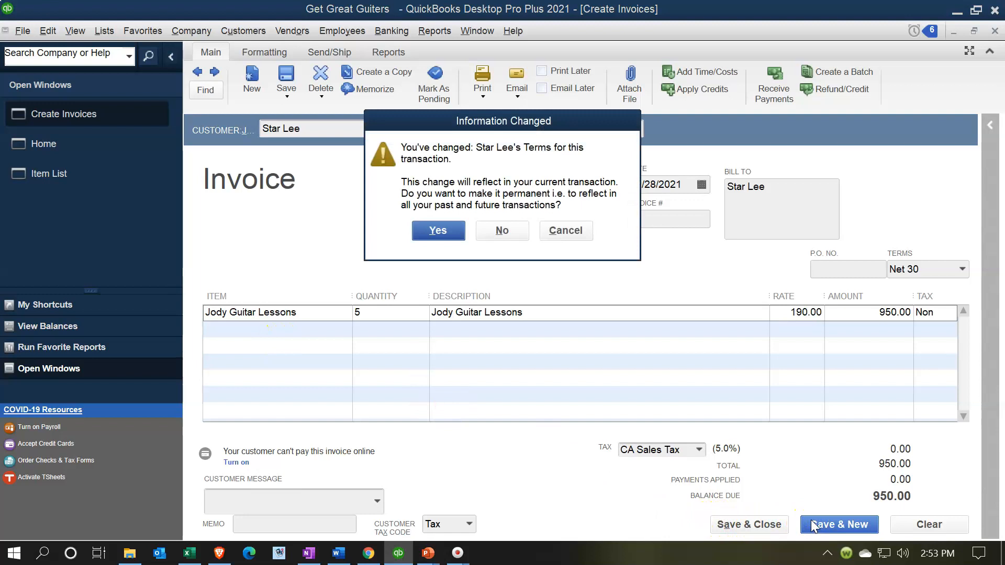
pyautogui.click(440, 230)
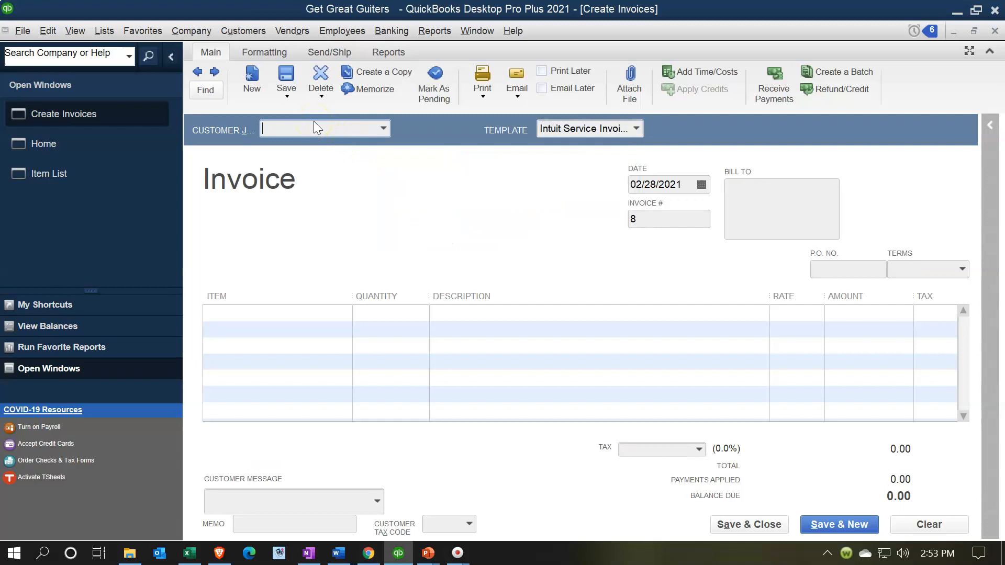
# Step: Enter the second student's full name as the invoice customer and quick-add them to the customer list
pyautogui.write('Lin Jackson')
pyautogui.press('Tab')
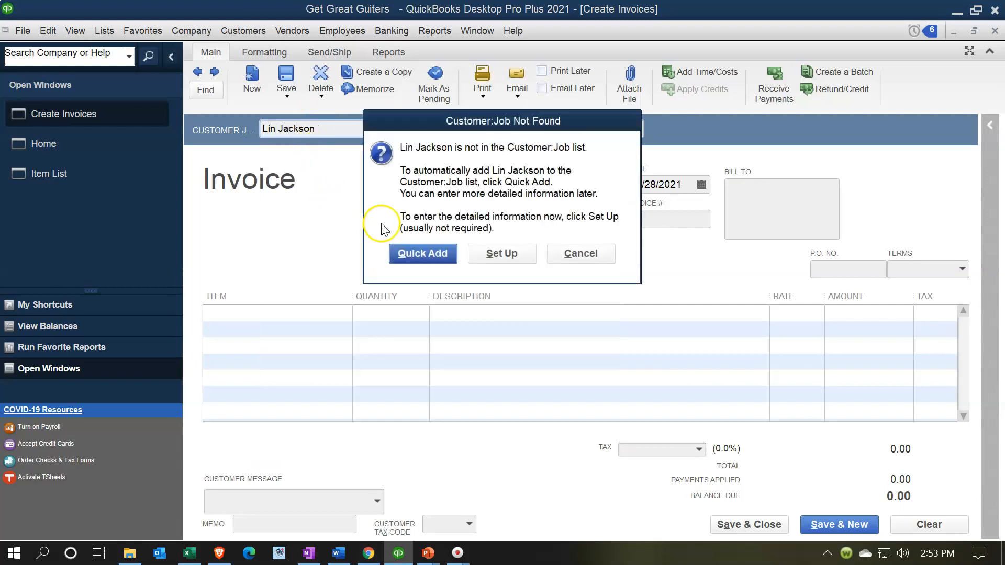
pyautogui.click(407, 253)
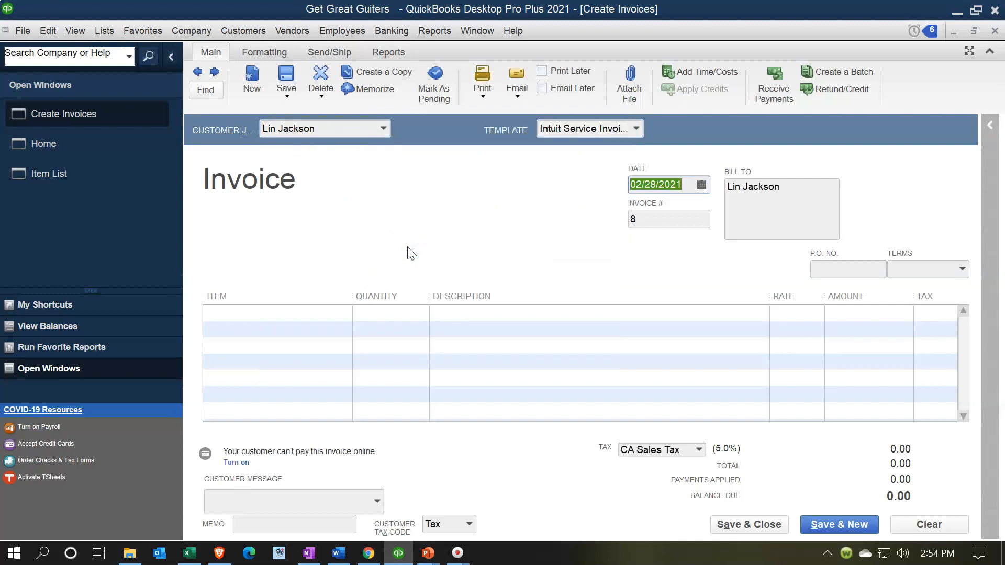
# Step: Set the second student's invoice terms to Net 30
pyautogui.press('Tab')
pyautogui.press('Tab')
pyautogui.press('Tab')
pyautogui.press('Tab')
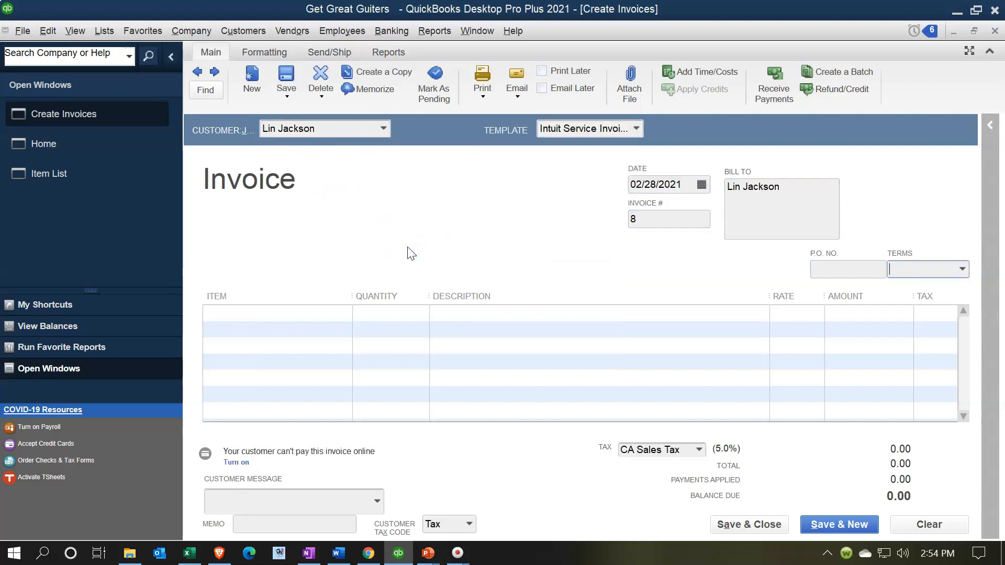
pyautogui.write('N')
pyautogui.press('Down')
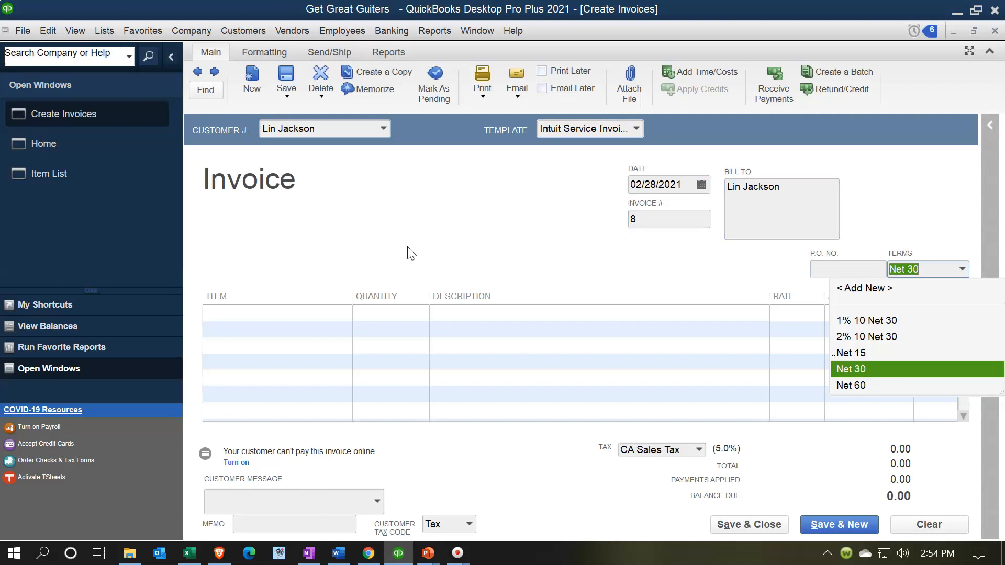
pyautogui.press('Tab')
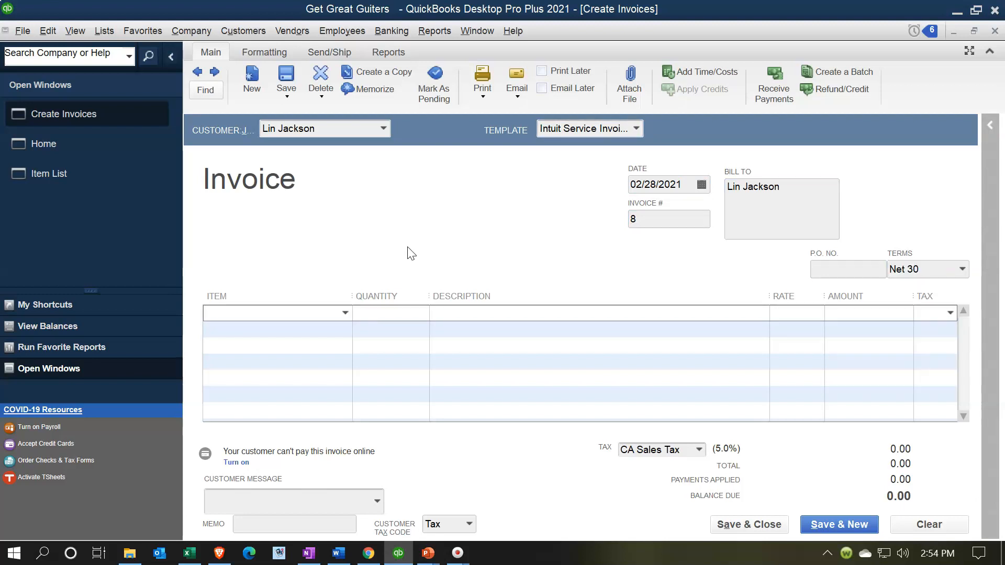
# Step: Add the guitar lessons item with the 190 rate to the second student's invoice, with a quantity of 10
pyautogui.write('Jody Guitar Lessons')
pyautogui.press('Tab')
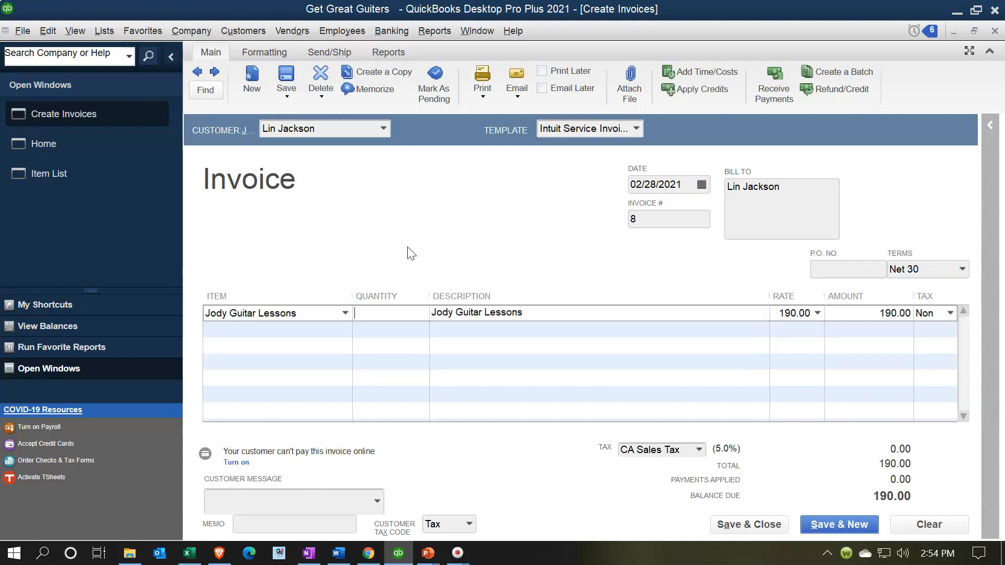
pyautogui.write('10')
pyautogui.press('Tab')
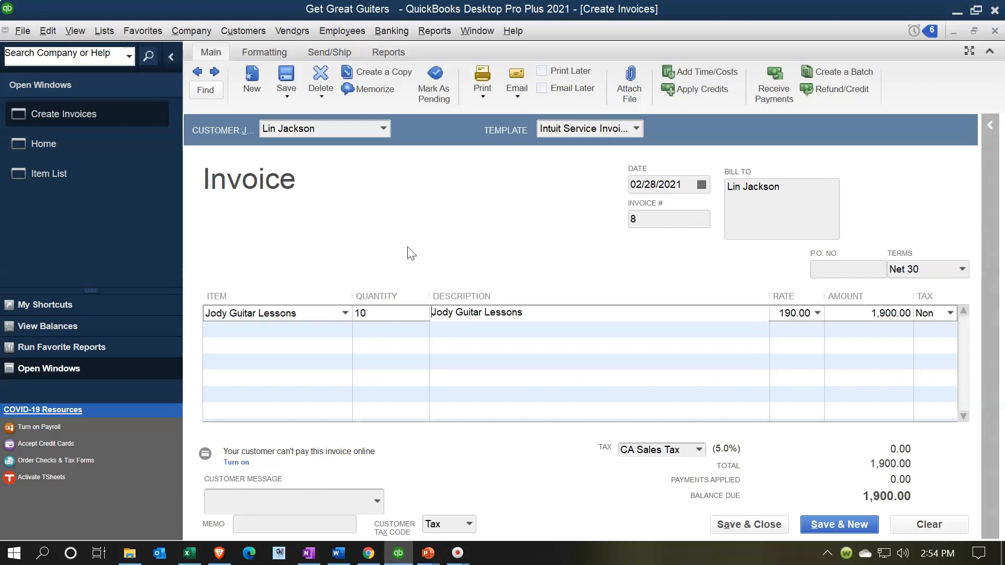
# Step: Save the second student's invoice with the changed terms made permanent, continuing to a new invoice
pyautogui.click(875, 325)
pyautogui.click(827, 523)
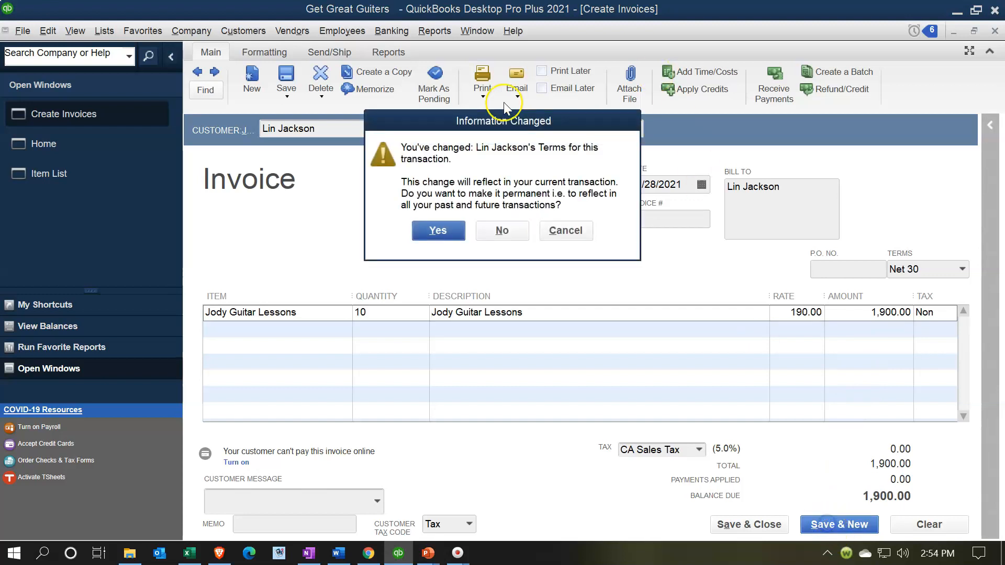
pyautogui.click(438, 231)
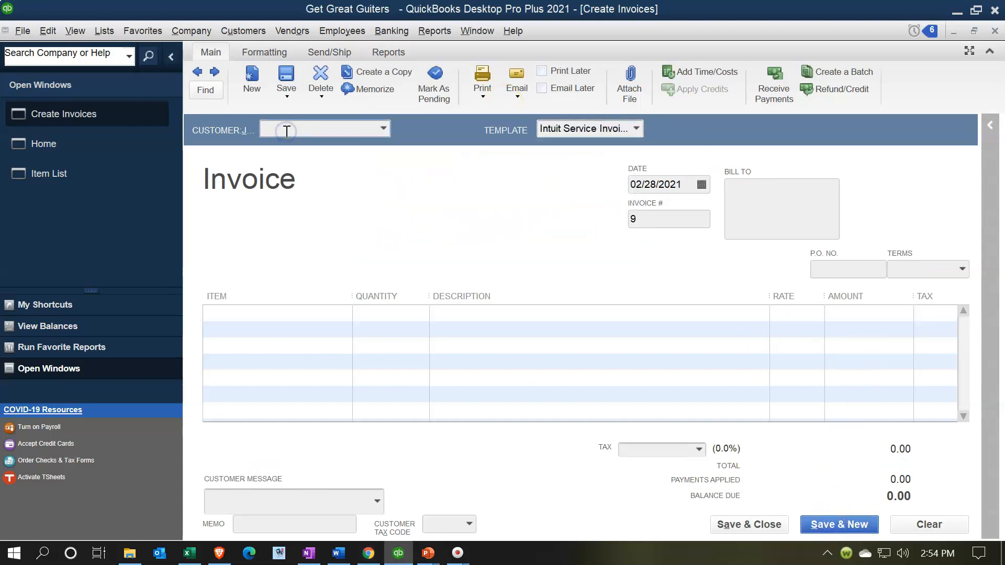
# Step: Enter the third student's full name as the invoice customer and quick-add them to the customer list
pyautogui.write('Diana Martinez')
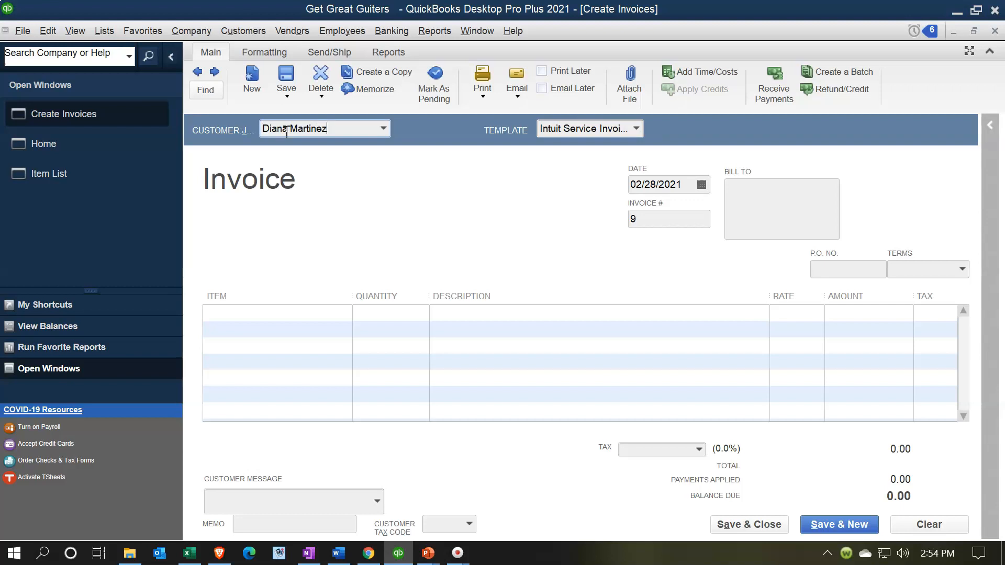
pyautogui.press('Tab')
pyautogui.press('Return')
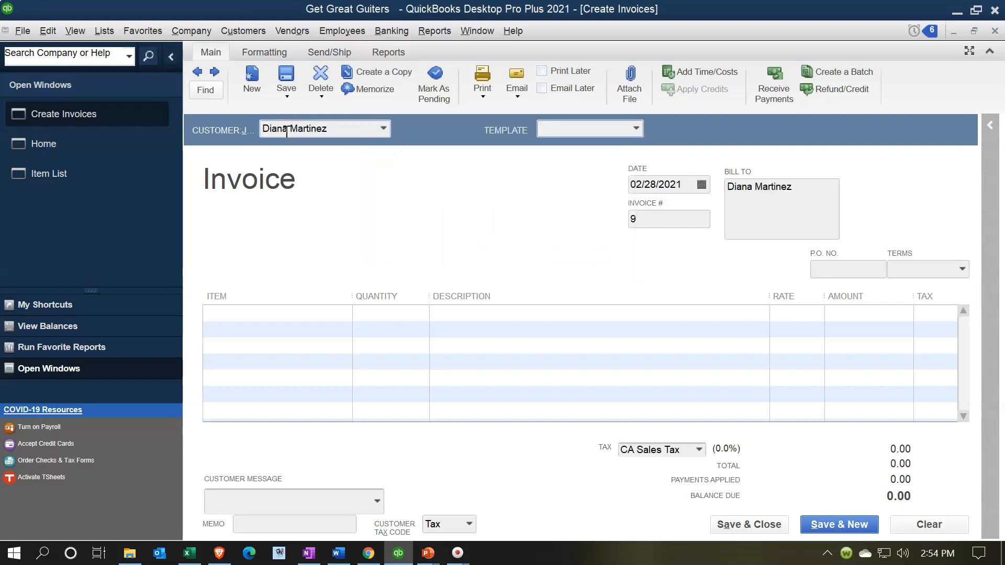
# Step: Add the guitar lessons item with the 190 rate at quantity 5, and save the third student's invoice, continuing to a new one
pyautogui.press('Tab')
pyautogui.press('Tab')
pyautogui.press('Tab')
pyautogui.press('Tab')
pyautogui.press('Tab')
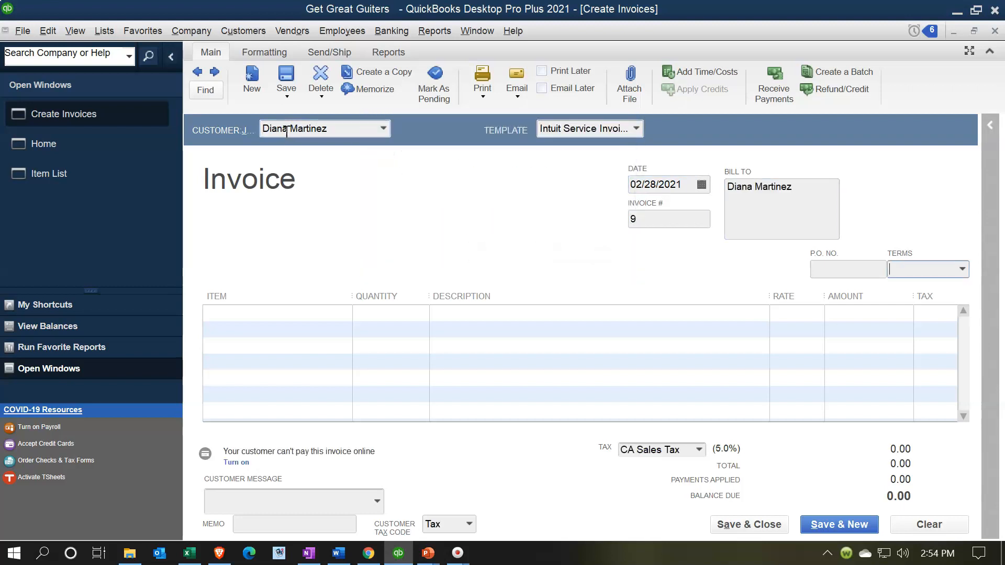
pyautogui.write('Jody Guitar Lessons')
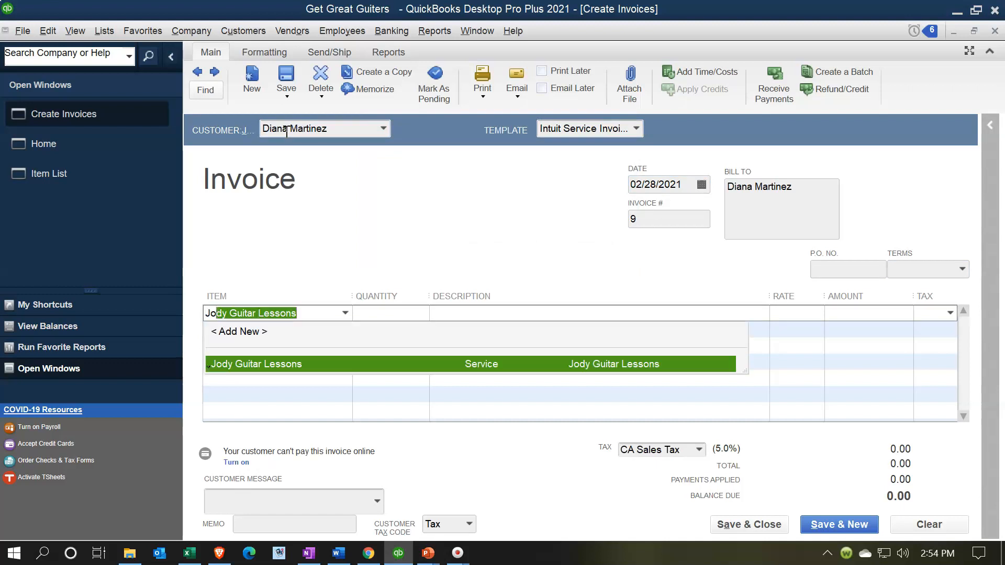
pyautogui.press('Tab')
pyautogui.write('5')
pyautogui.press('Tab')
pyautogui.press('Tab')
pyautogui.press('Tab')
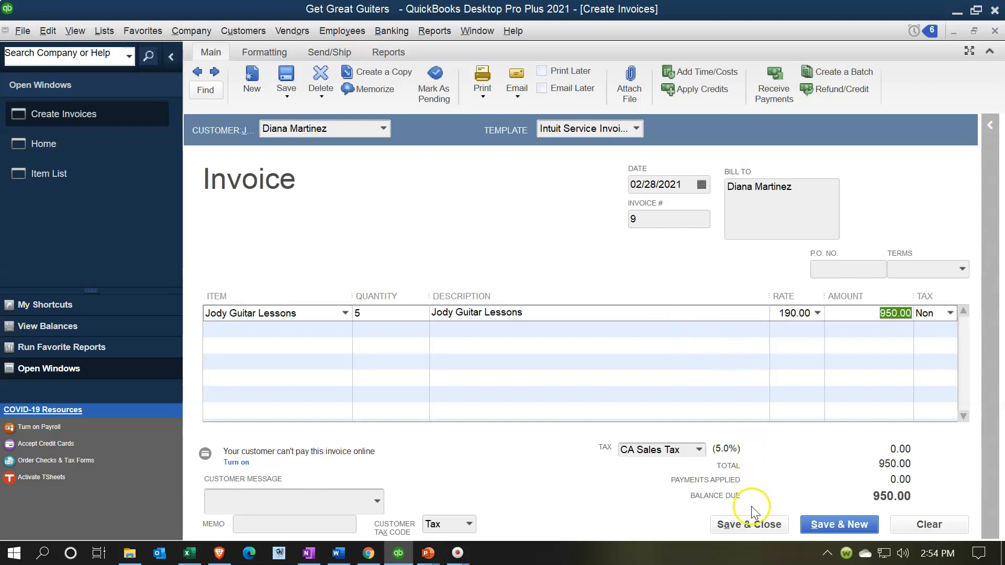
pyautogui.click(825, 525)
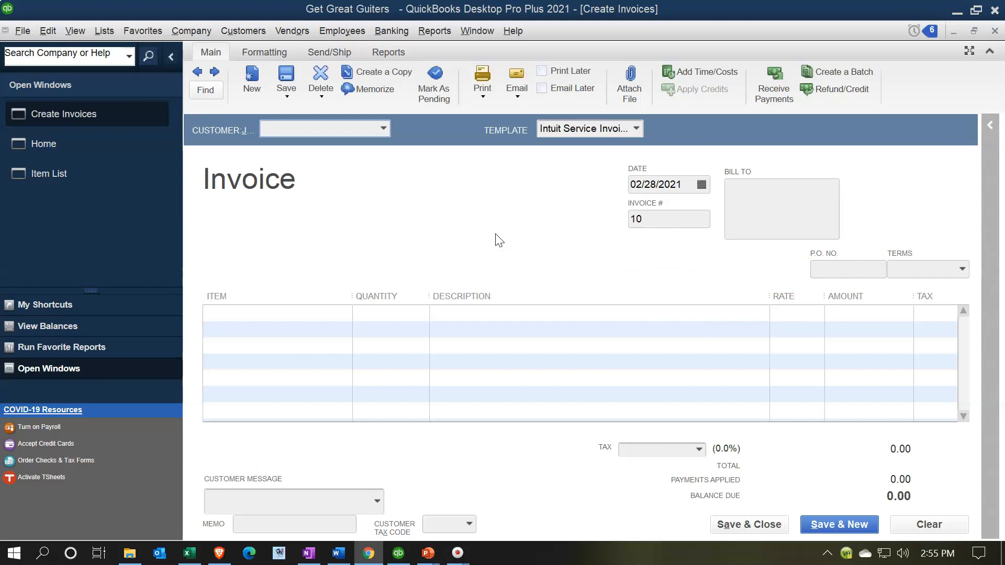
# Step: Enter the fourth student's full name as the invoice customer and quick-add them to the customer list
pyautogui.click(330, 130)
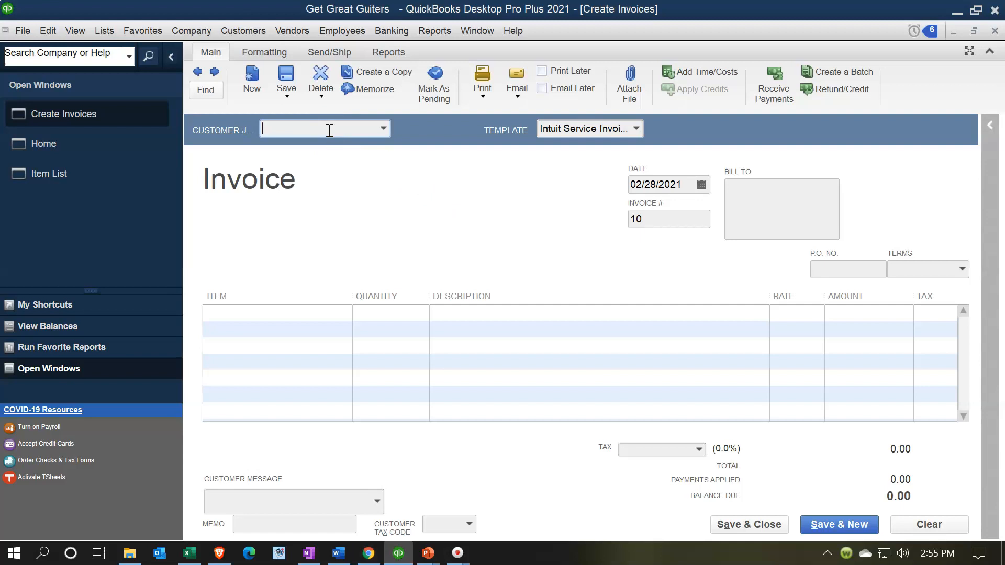
pyautogui.write('Diana')
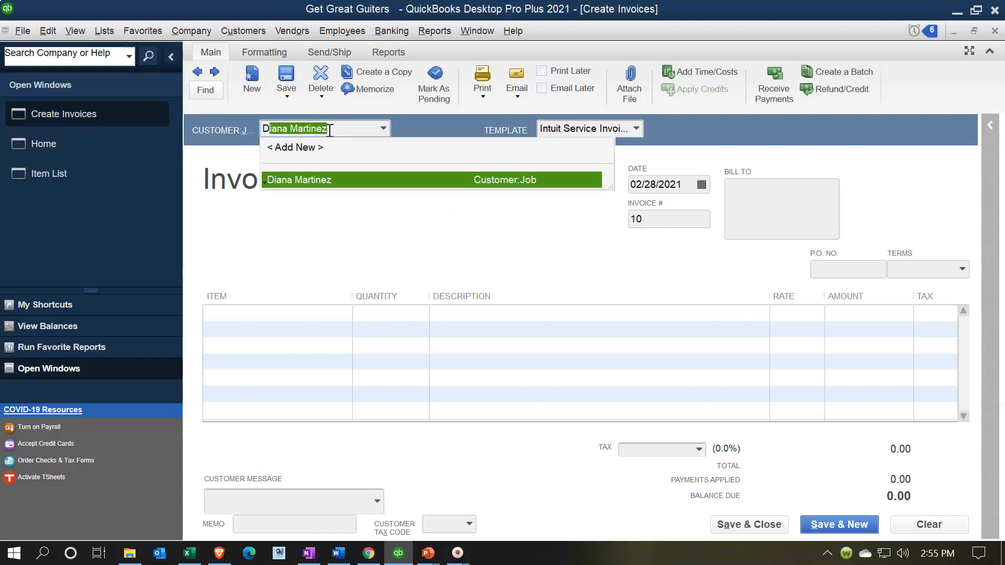
pyautogui.write(' Miller')
pyautogui.press('Tab')
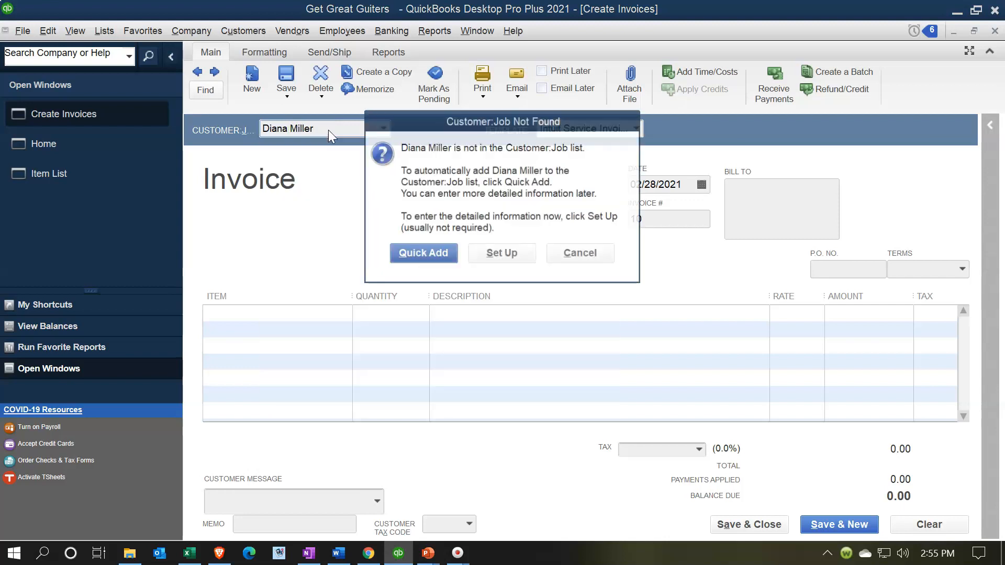
pyautogui.press('Return')
# Step: Add the guitar lessons item with the 150 rate at quantity 6, and save the fourth student's invoice, continuing to a new one
pyautogui.press('Tab')
pyautogui.press('Tab')
pyautogui.press('Tab')
pyautogui.press('Tab')
pyautogui.press('Tab')
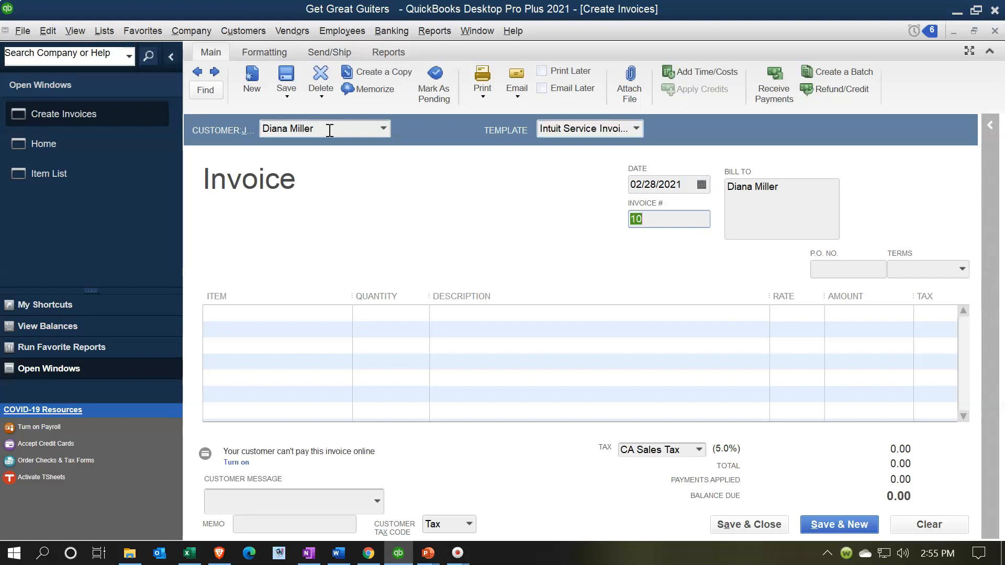
pyautogui.press('Tab')
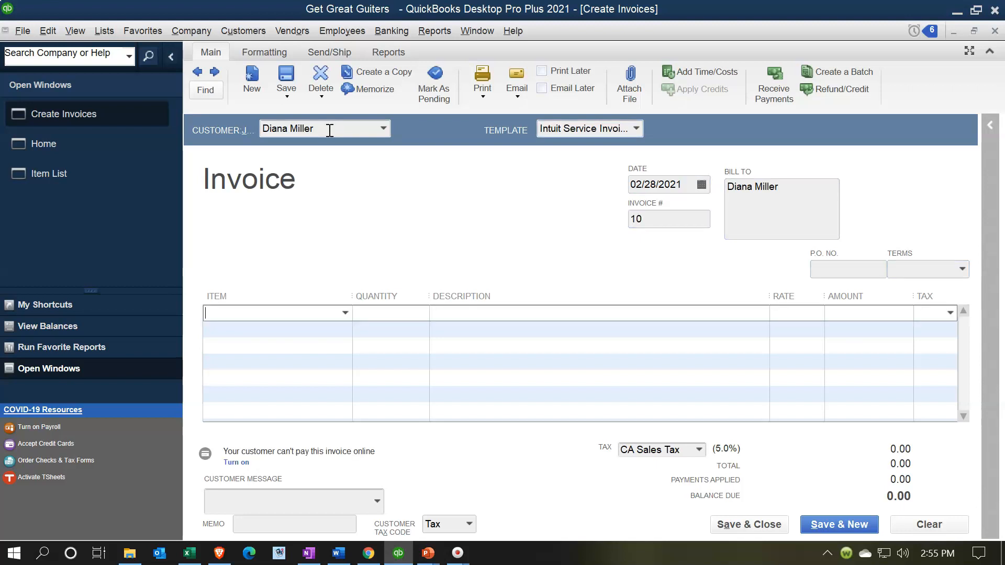
pyautogui.write('Angela Guitar Lessons')
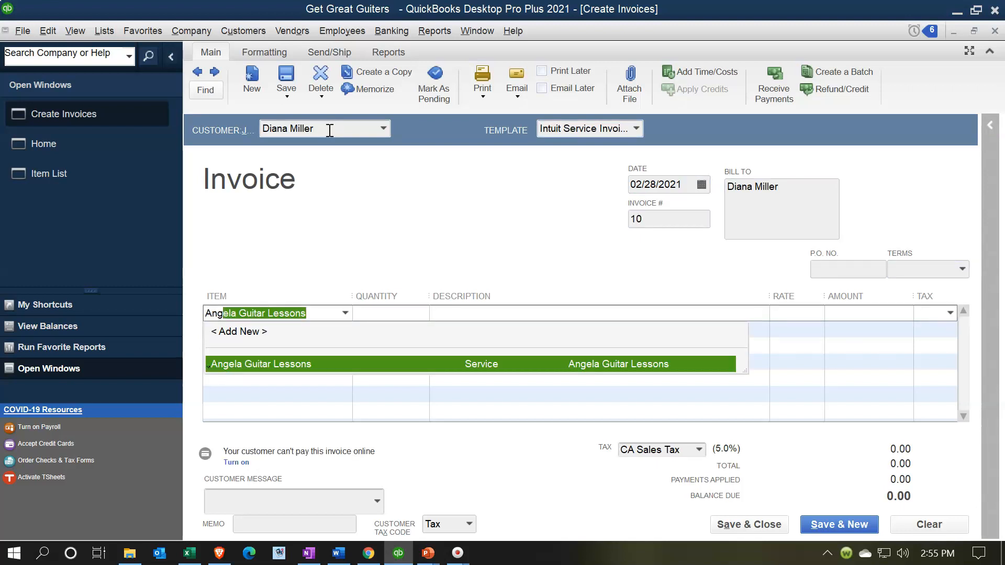
pyautogui.press('Tab')
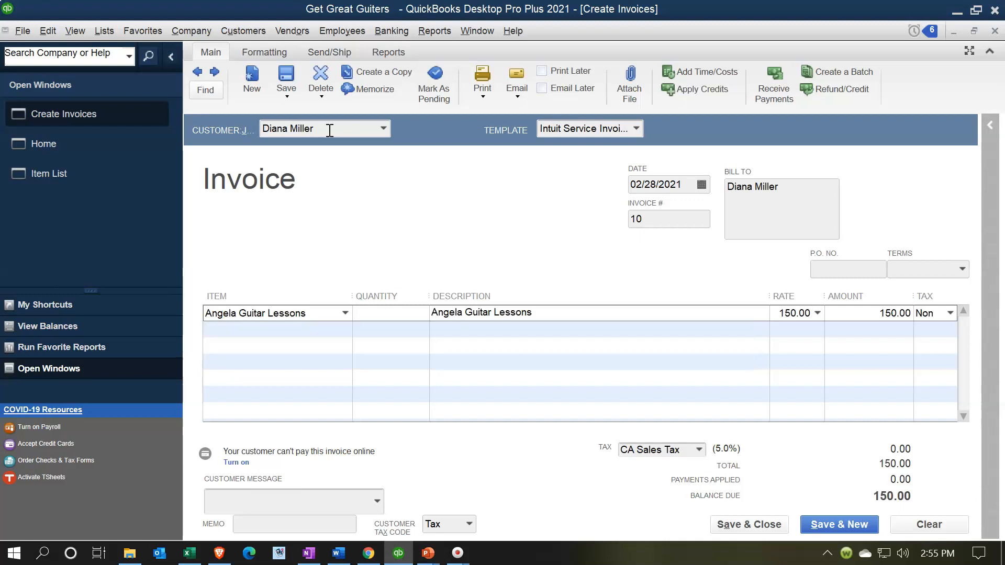
pyautogui.write('6')
pyautogui.press('Tab')
pyautogui.press('Tab')
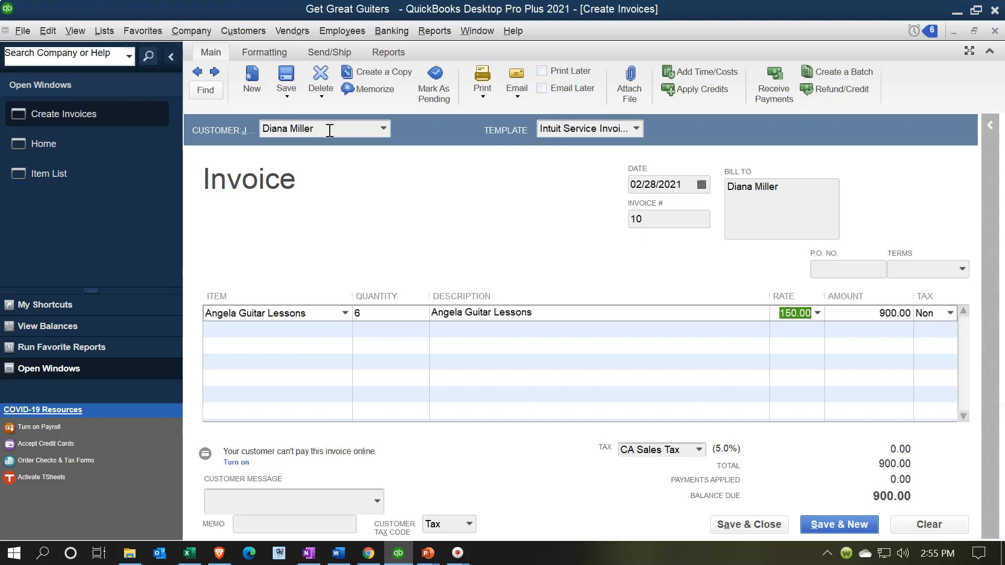
pyautogui.press('Tab')
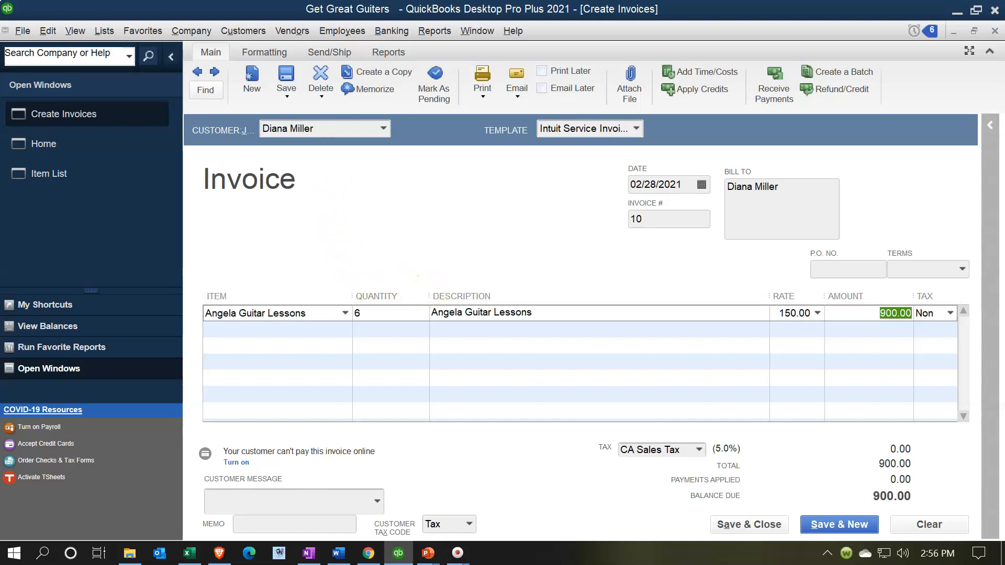
pyautogui.click(815, 527)
# Step: Enter the fifth student's full name as the invoice customer and quick-add them to the customer list
pyautogui.click(307, 127)
pyautogui.write('Jills')
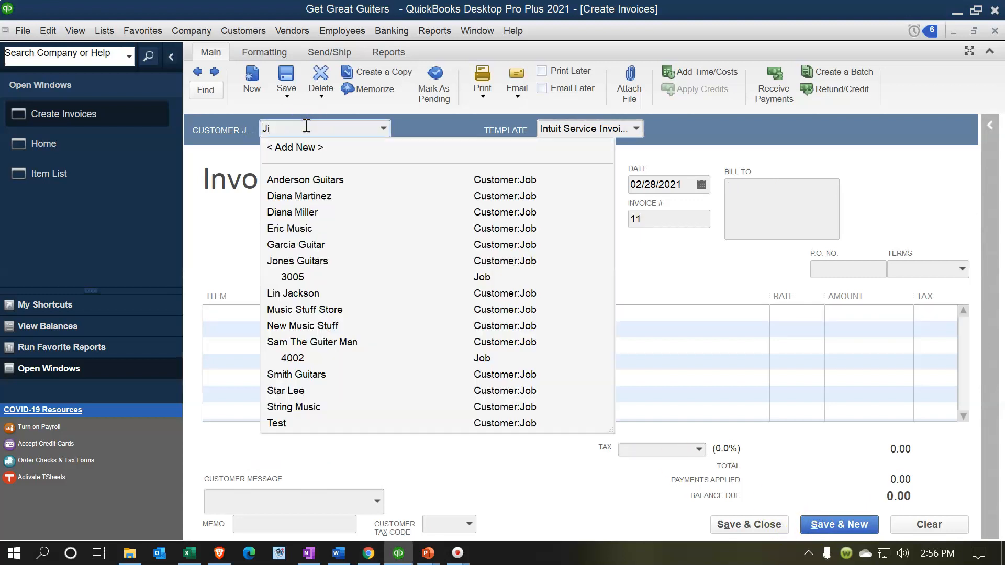
pyautogui.press('BackSpace')
pyautogui.press('BackSpace')
pyautogui.write('Gonzalez')
pyautogui.press('Tab')
pyautogui.press('Return')
# Step: Add the guitar lessons item with the 150 rate at quantity 9, and save the fifth student's invoice, continuing to a new one
pyautogui.press('Tab')
pyautogui.press('Tab')
pyautogui.press('Tab')
pyautogui.press('Tab')
pyautogui.press('Tab')
pyautogui.press('Tab')
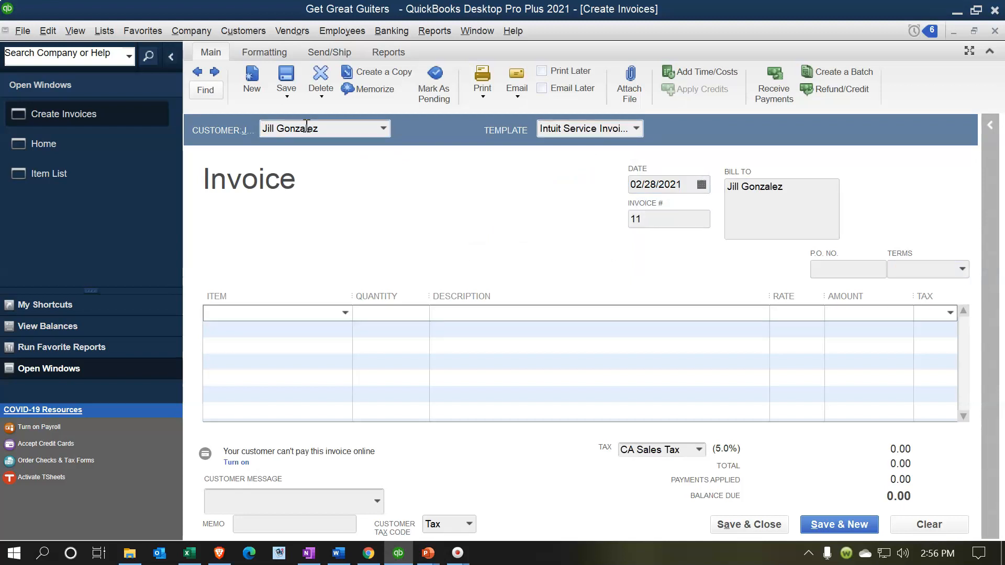
pyautogui.write('Angela Guitar Lessons')
pyautogui.press('Tab')
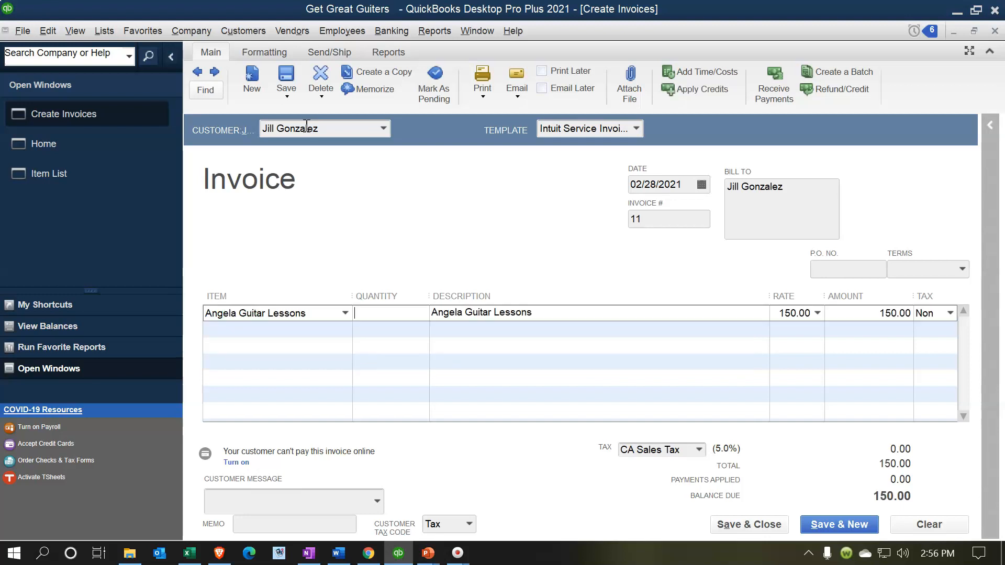
pyautogui.write('9')
pyautogui.press('Tab')
pyautogui.press('Tab')
pyautogui.press('Tab')
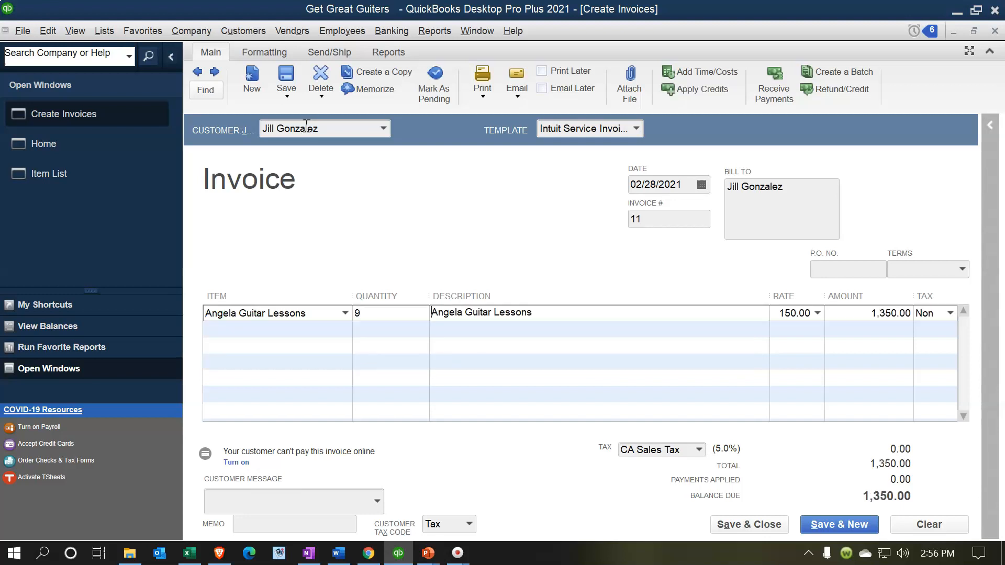
pyautogui.press('Tab')
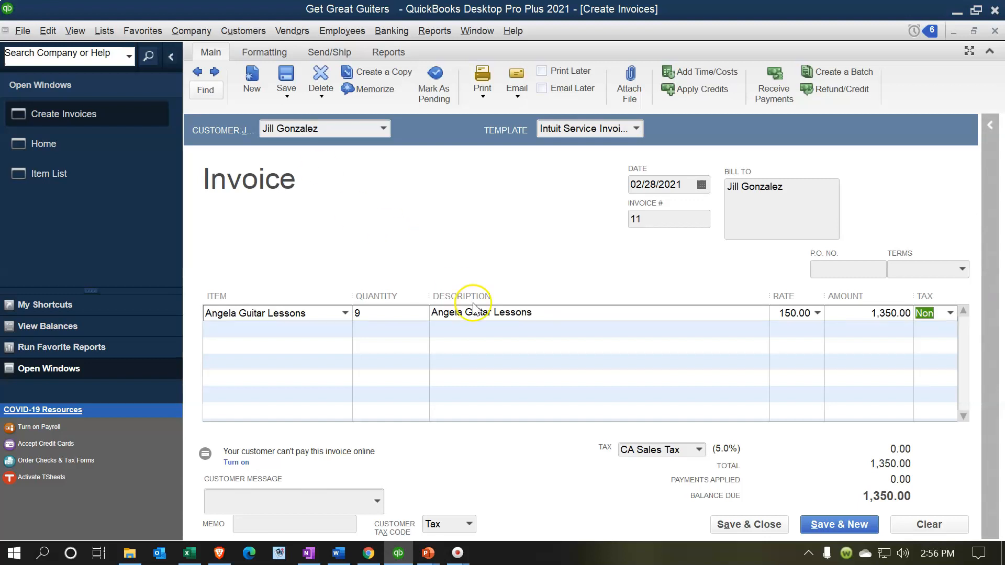
pyautogui.click(847, 521)
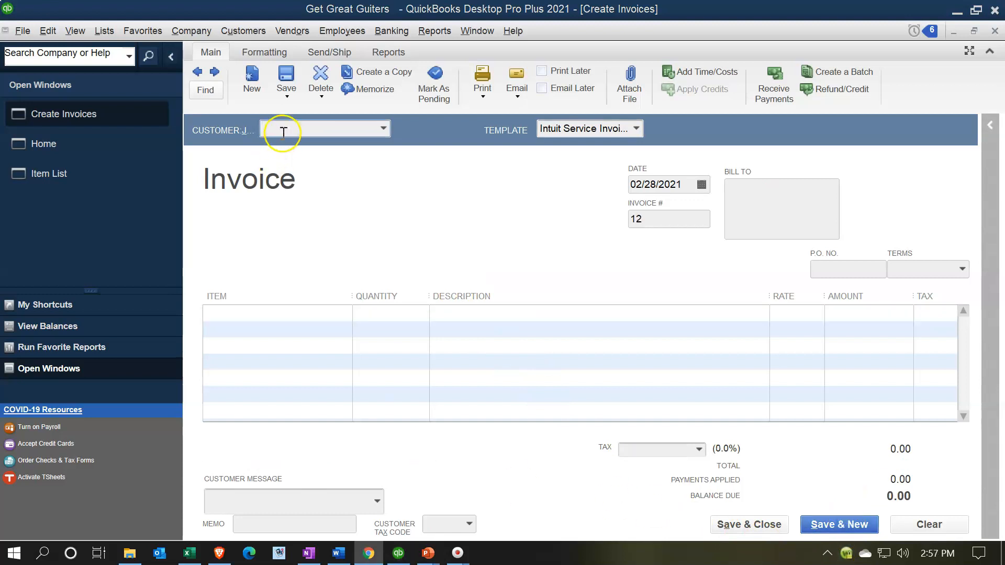
# Step: Enter the sixth student's full name as the invoice customer and quick-add them to the customer list
pyautogui.write('Noah')
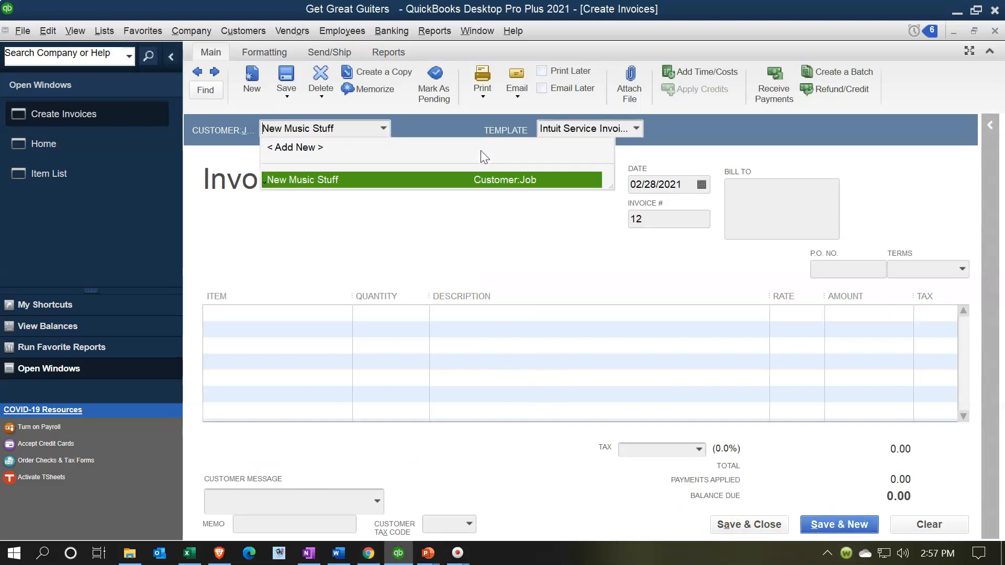
pyautogui.write('Davis')
pyautogui.press('Tab')
pyautogui.press('Return')
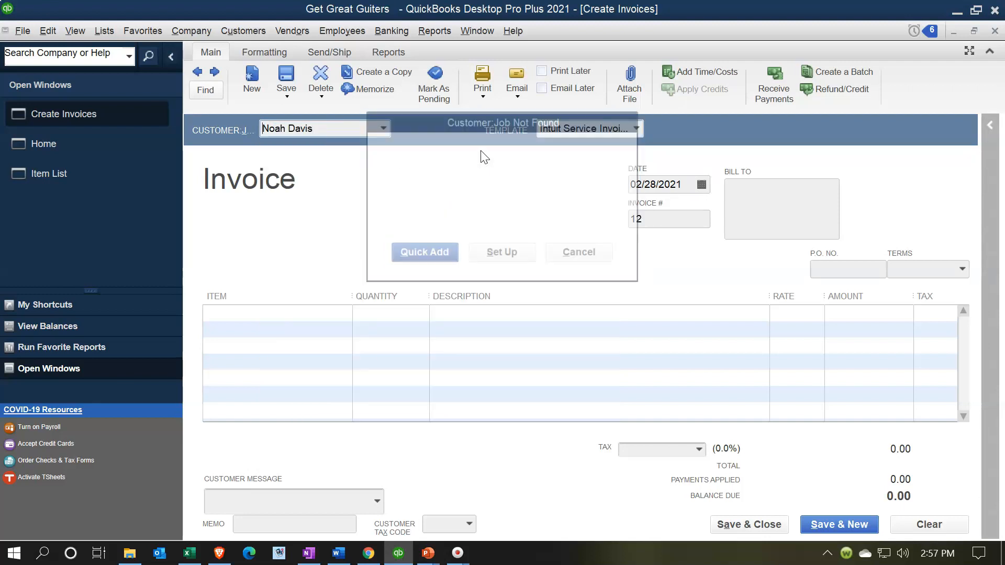
# Step: Add the guitar lessons item with the 100 rate to the sixth student's invoice, with a quantity of 8
pyautogui.press('Tab')
pyautogui.press('Tab')
pyautogui.press('Tab')
pyautogui.press('Tab')
pyautogui.press('Tab')
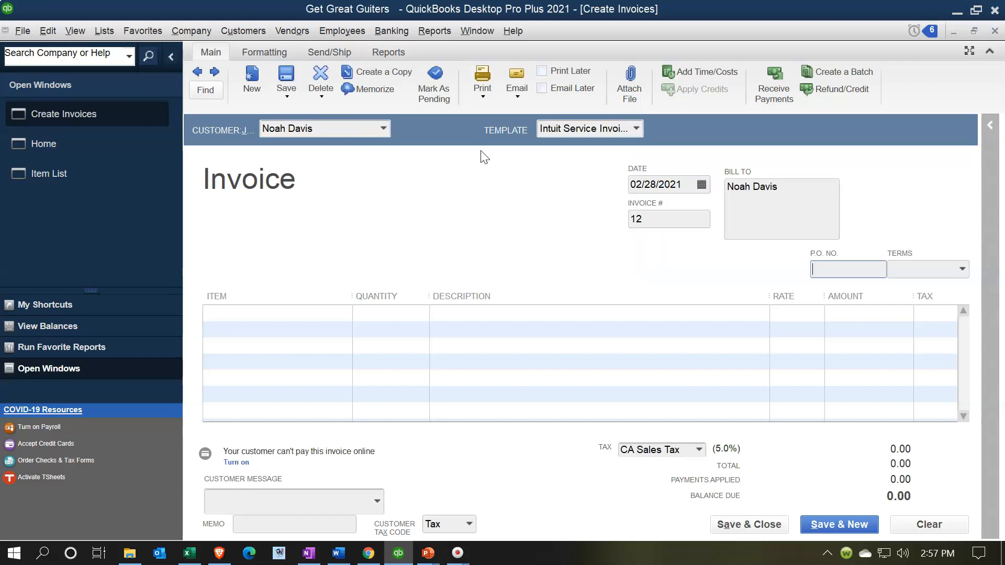
pyautogui.press('Tab')
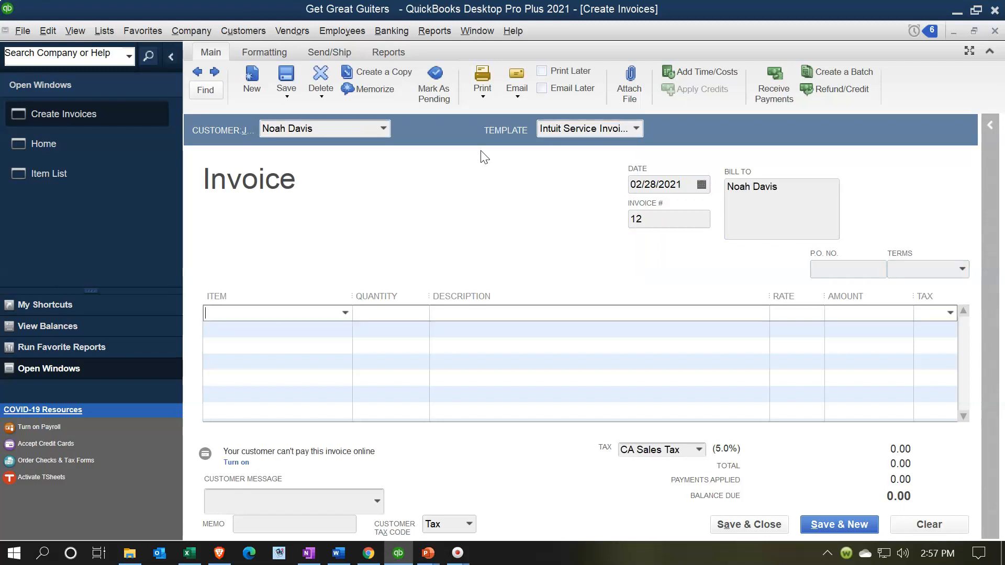
pyautogui.write('Rebeca Guitar Lessons')
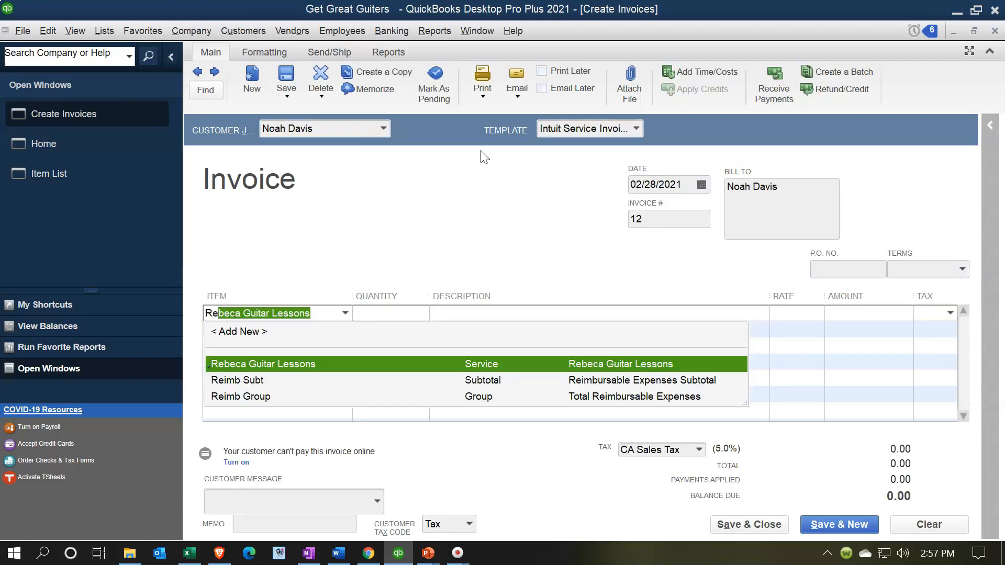
pyautogui.press('Tab')
pyautogui.write('8')
pyautogui.press('Tab')
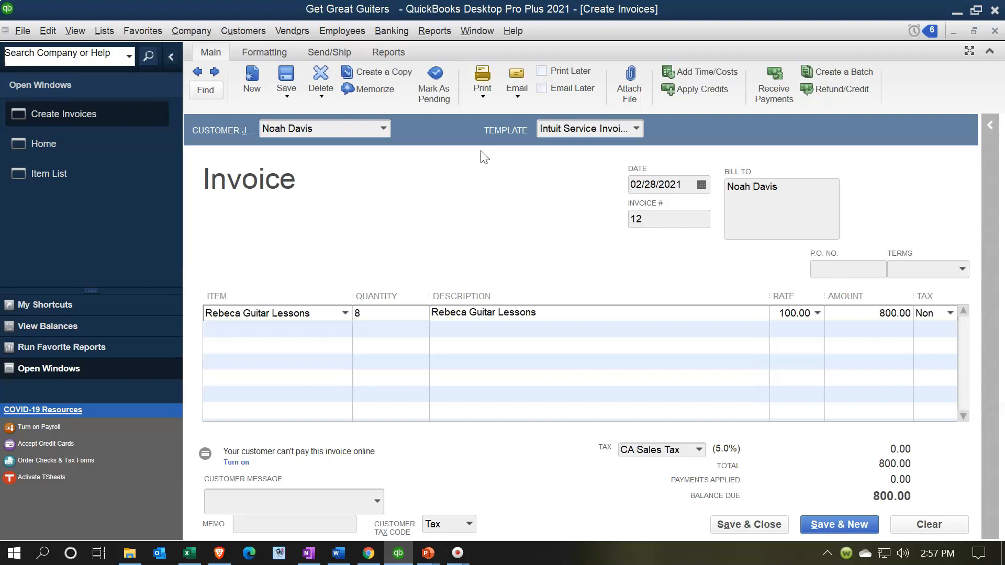
# Step: Set the sixth student's terms to Net 30, and save the invoice with the terms made permanent, continuing to a new one
pyautogui.click(962, 269)
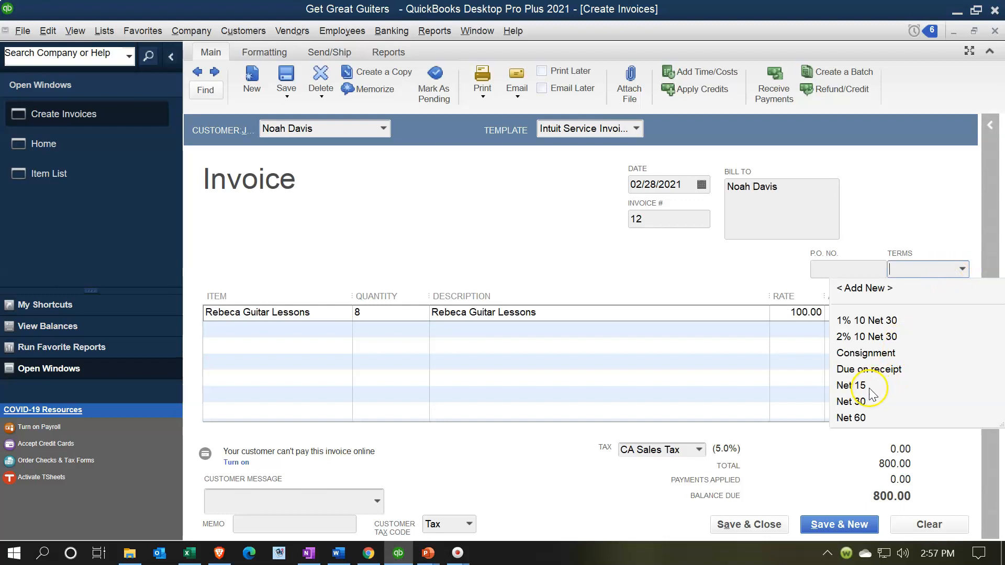
pyautogui.click(852, 401)
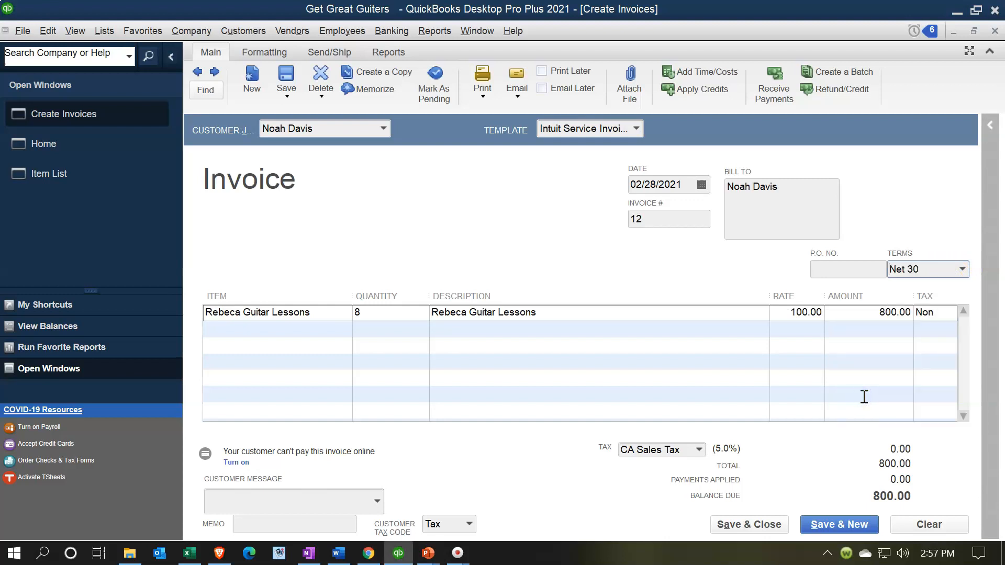
pyautogui.click(815, 526)
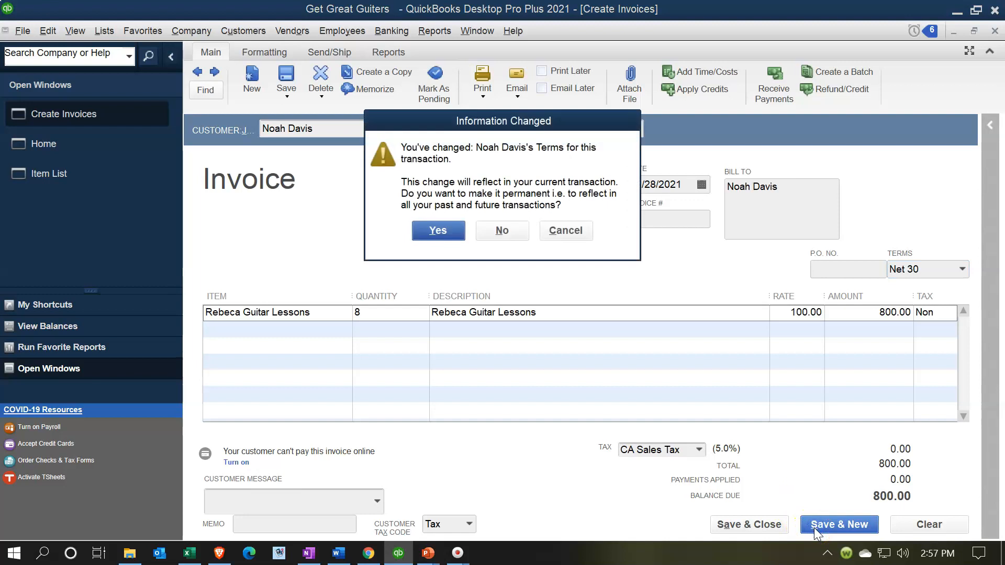
pyautogui.click(439, 230)
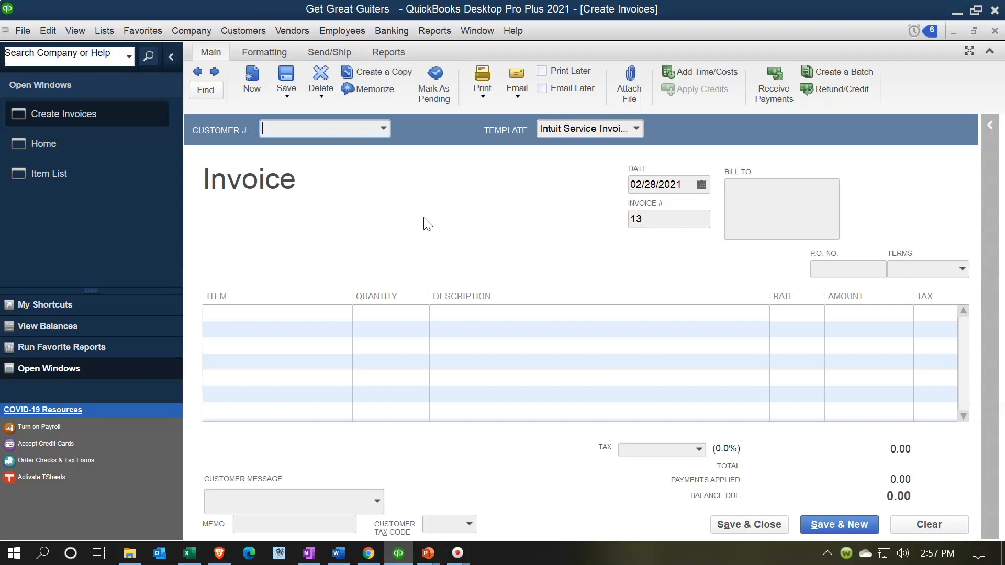
# Step: Enter the seventh student's full name as the invoice customer and quick-add them to the customer list
pyautogui.write('Gra')
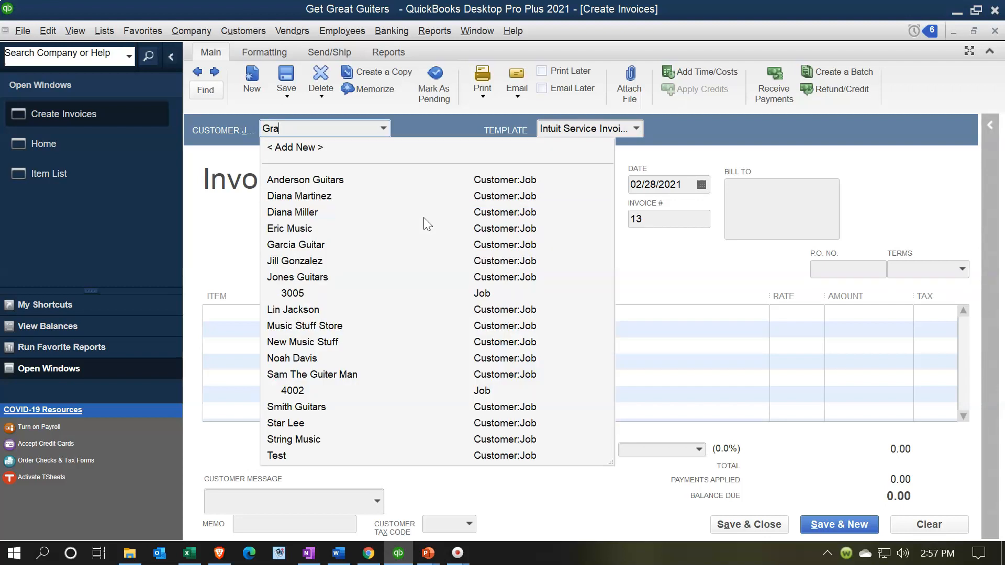
pyautogui.write('ce Matthew')
pyautogui.press('Tab')
pyautogui.press('Return')
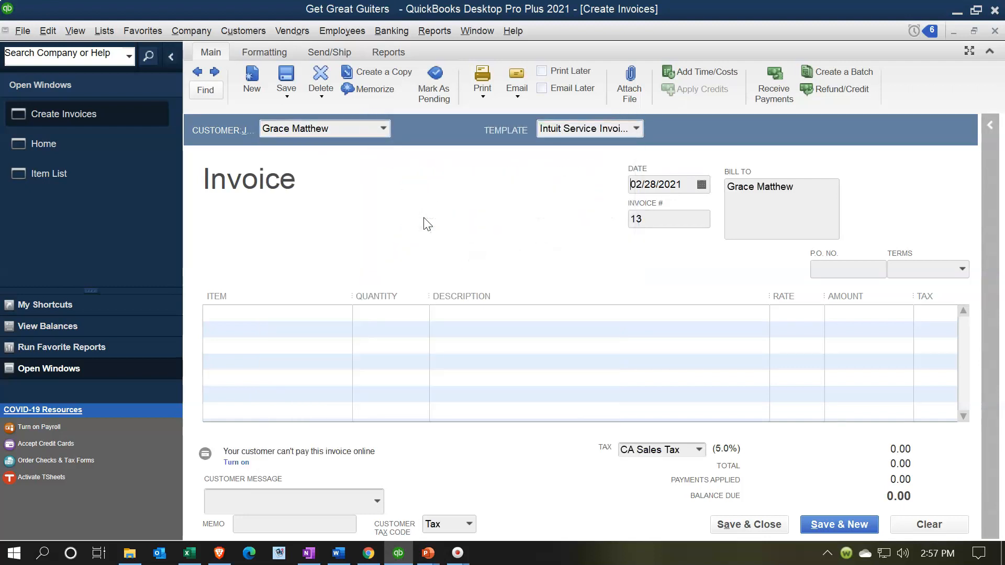
# Step: Add the guitar lessons item with the 100 rate at quantity 6, and save the seventh student's invoice, continuing to a new one
pyautogui.press('Tab')
pyautogui.press('Tab')
pyautogui.press('Tab')
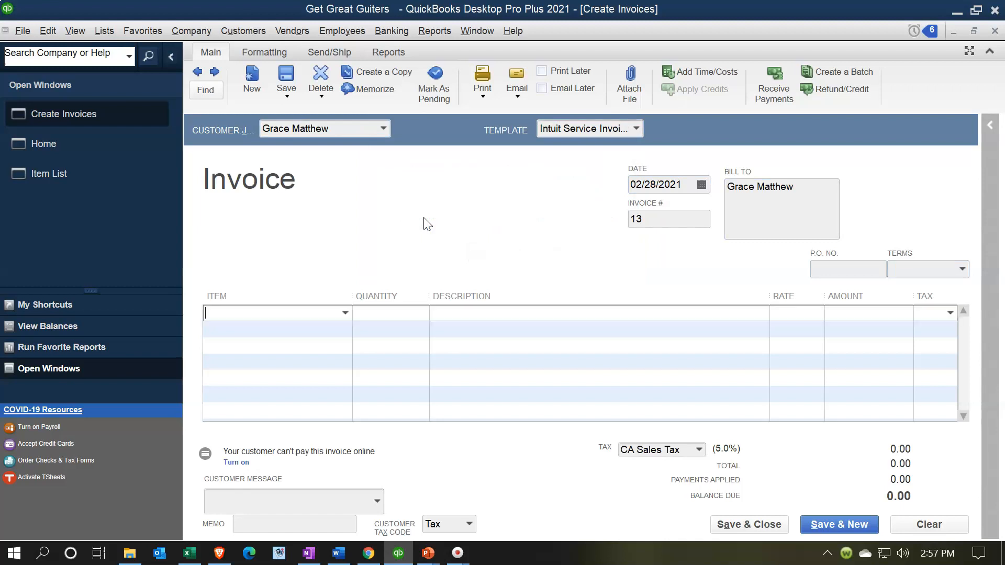
pyautogui.write('Rebeca Guitar Lessons')
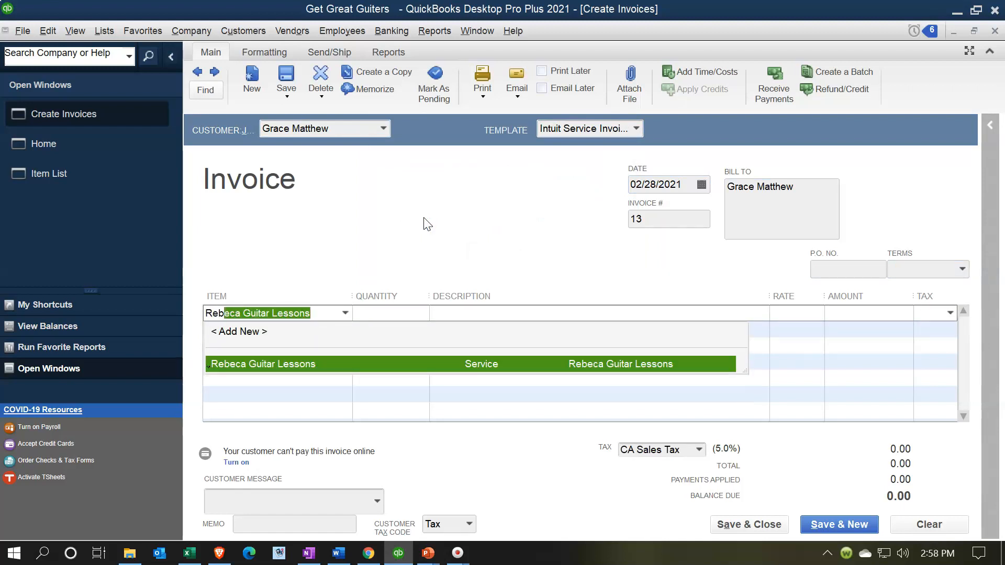
pyautogui.press('Tab')
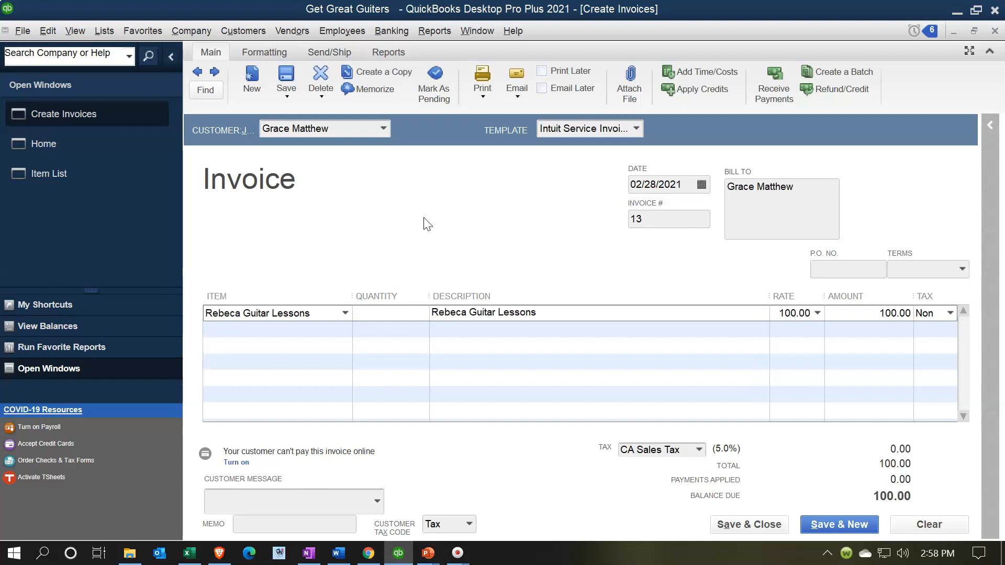
pyautogui.write('6')
pyautogui.press('Tab')
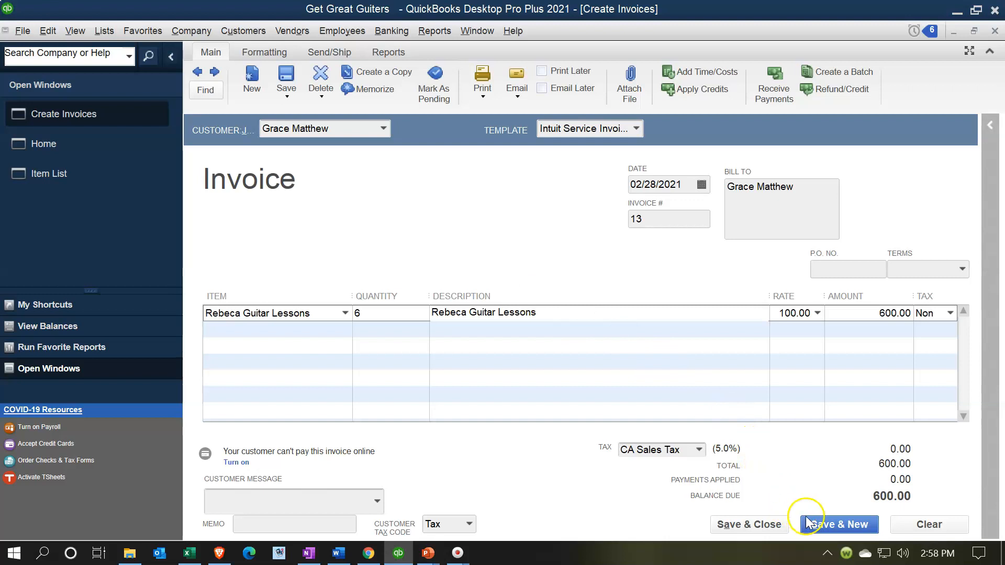
pyautogui.click(832, 524)
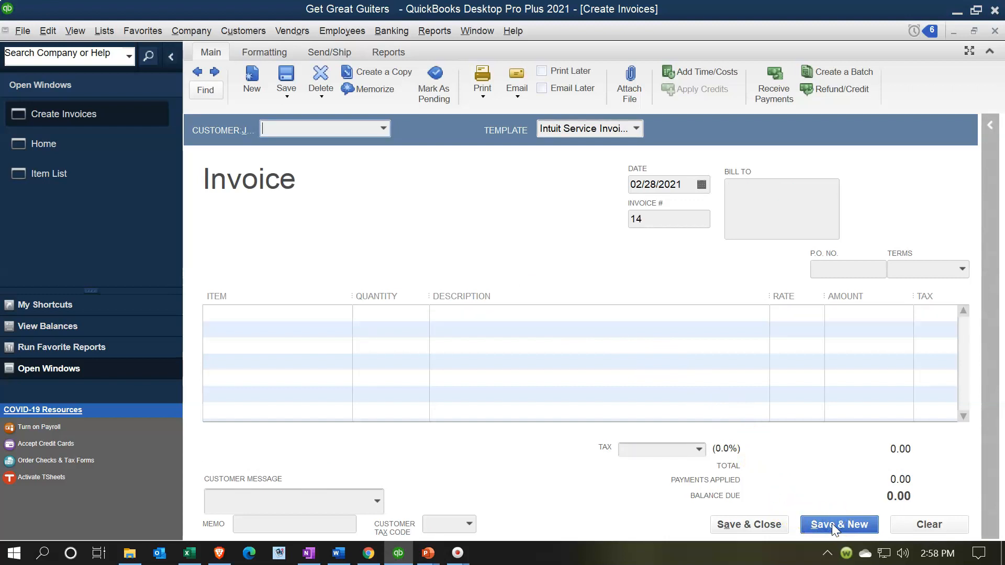
# Step: Review the two most recently saved student invoices, and return to the blank invoice
pyautogui.click(199, 73)
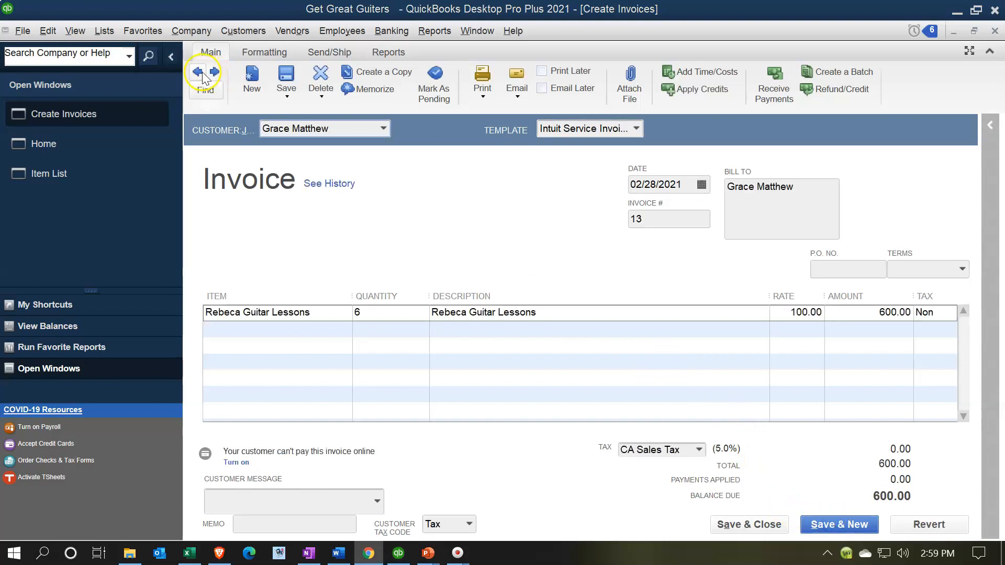
pyautogui.click(199, 73)
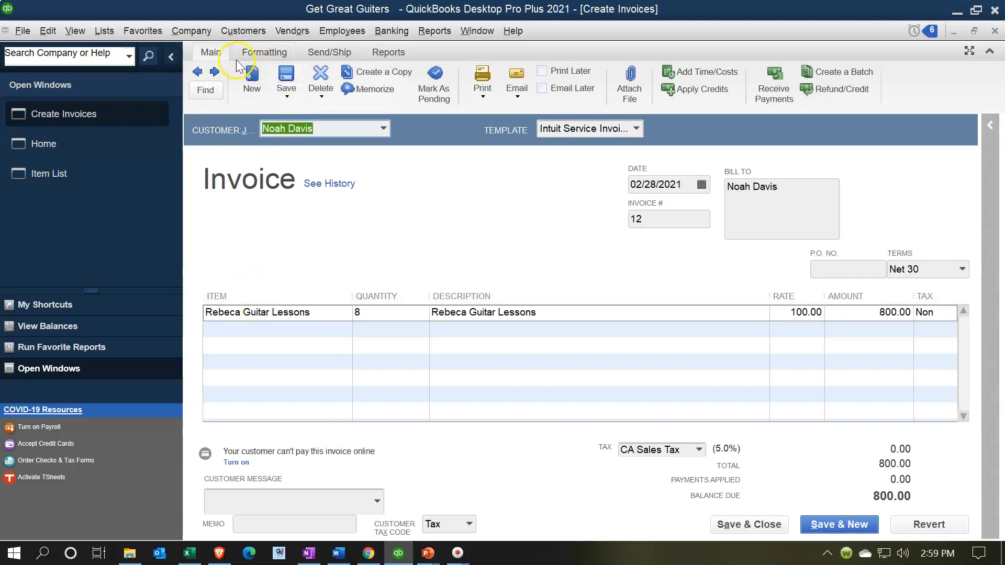
pyautogui.click(214, 72)
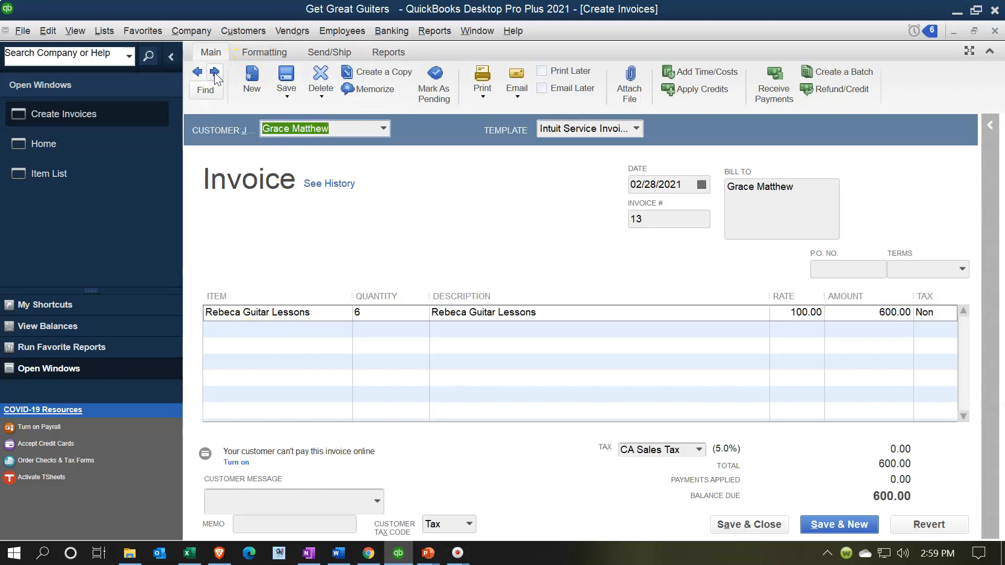
pyautogui.click(215, 72)
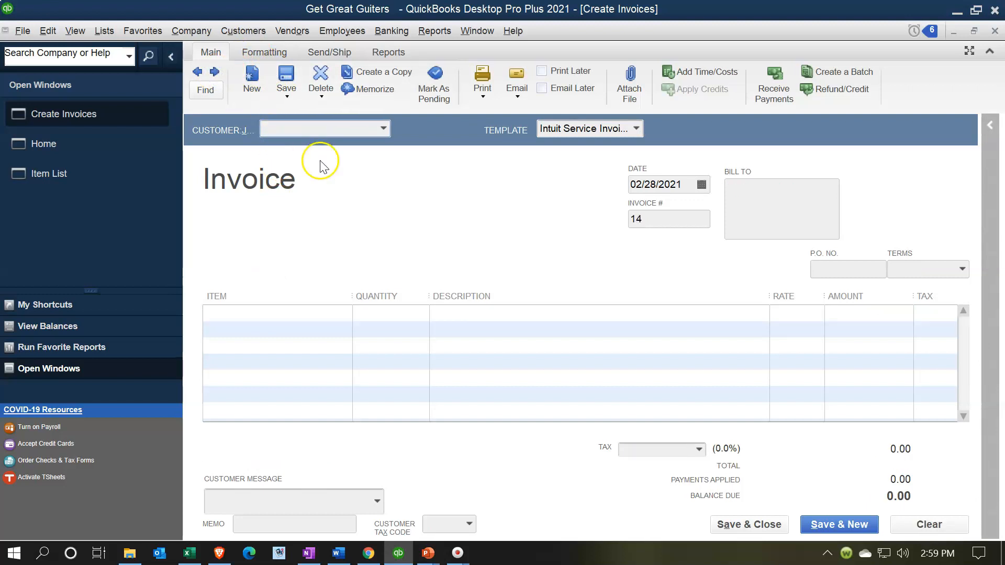
# Step: Enter the eighth student's full name as the invoice customer and quick-add them to the customer list
pyautogui.write('am Smih')
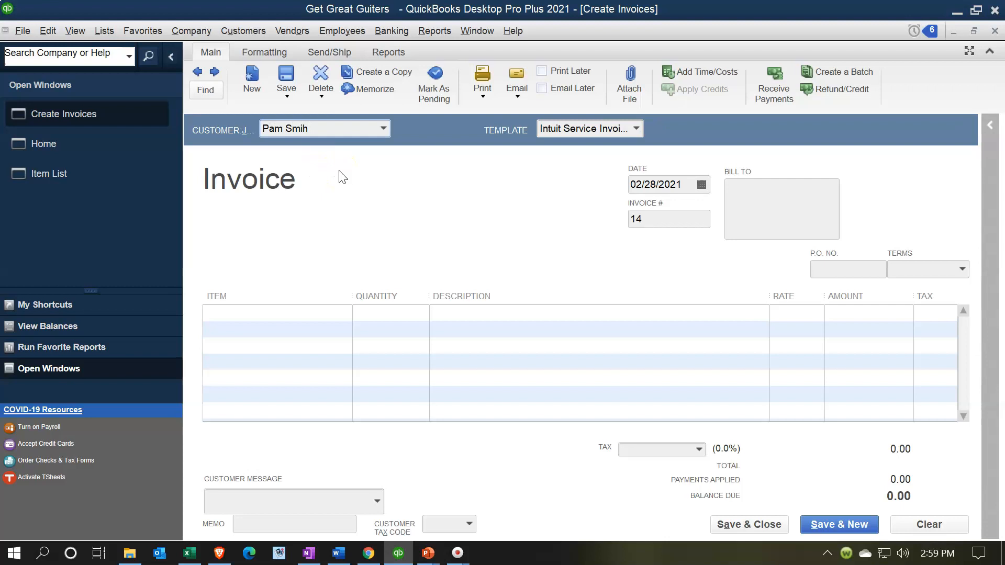
pyautogui.press('Tab')
pyautogui.press('Return')
# Step: Set the terms on the eighth student's invoice to Net 30
pyautogui.press('Tab')
pyautogui.press('Tab')
pyautogui.press('Tab')
pyautogui.press('Tab')
pyautogui.press('Tab')
pyautogui.write('N')
pyautogui.press('Down')
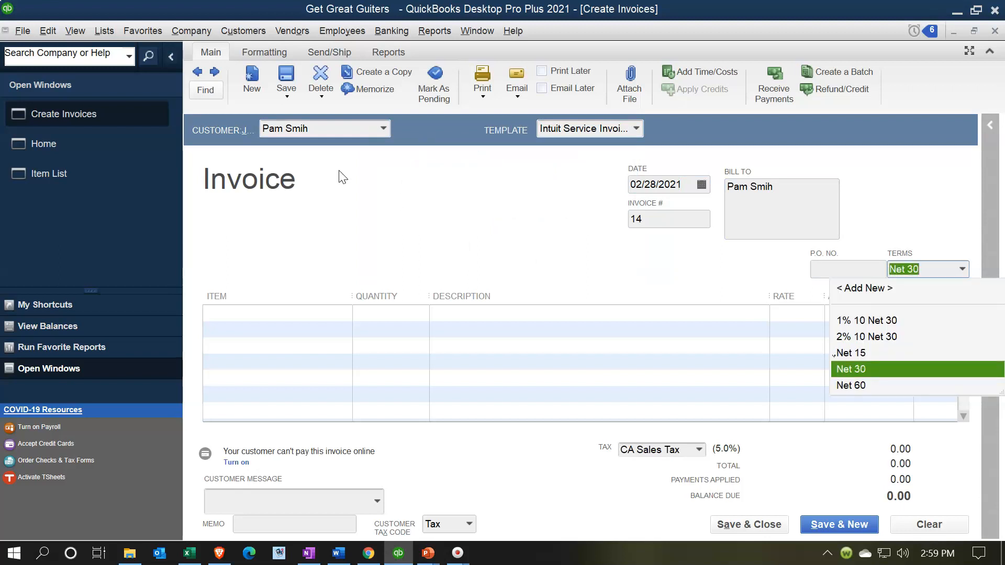
pyautogui.press('Tab')
# Step: Add the guitar lessons item with the 100 rate at quantity 8, and save and close the invoice with the terms made permanent
pyautogui.write('R')
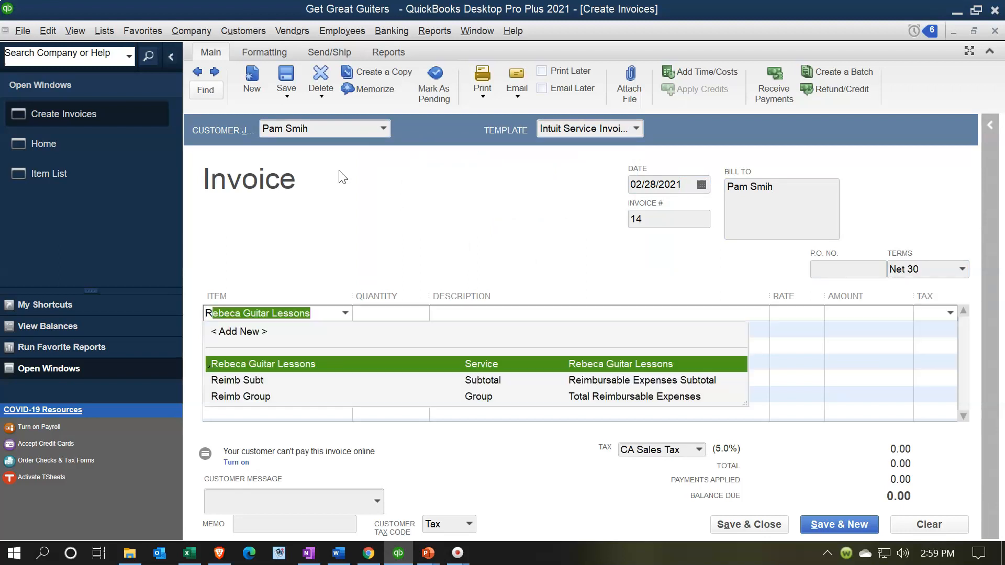
pyautogui.press('Tab')
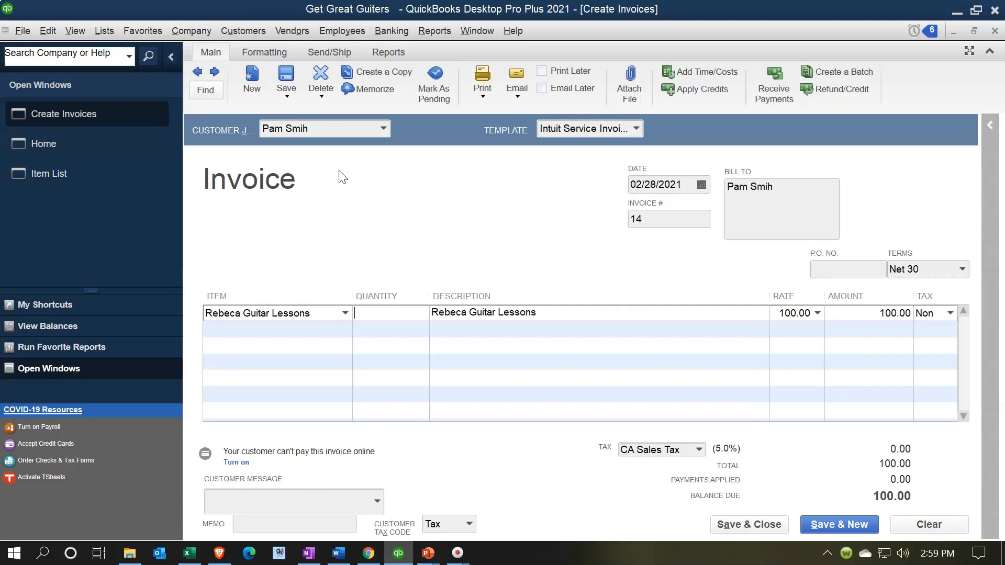
pyautogui.write('8')
pyautogui.press('Tab')
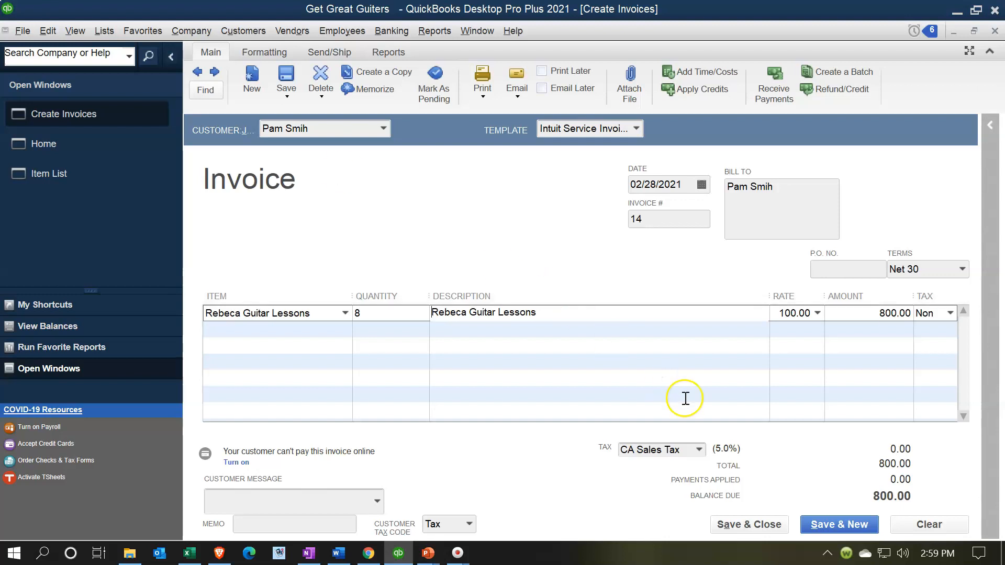
pyautogui.click(766, 524)
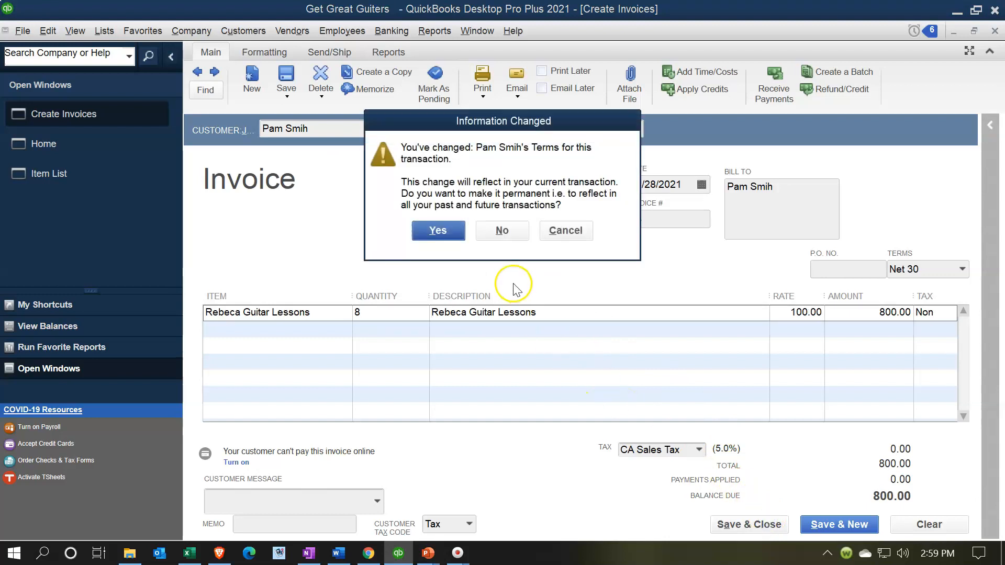
pyautogui.click(445, 230)
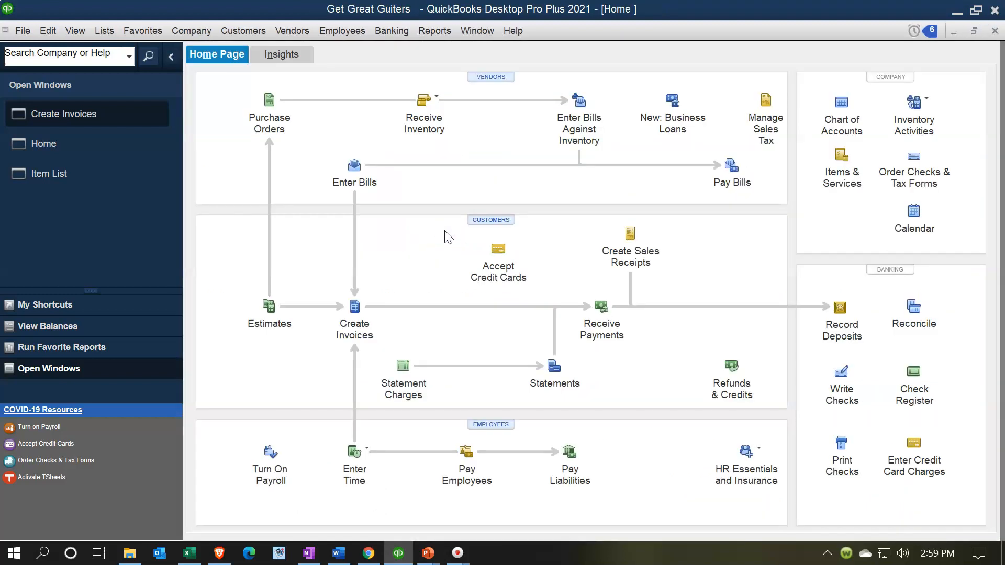
# Step: Run the standard Balance Sheet report with a custom date range from 01/01/2021 to 12/31/2021
pyautogui.click(434, 35)
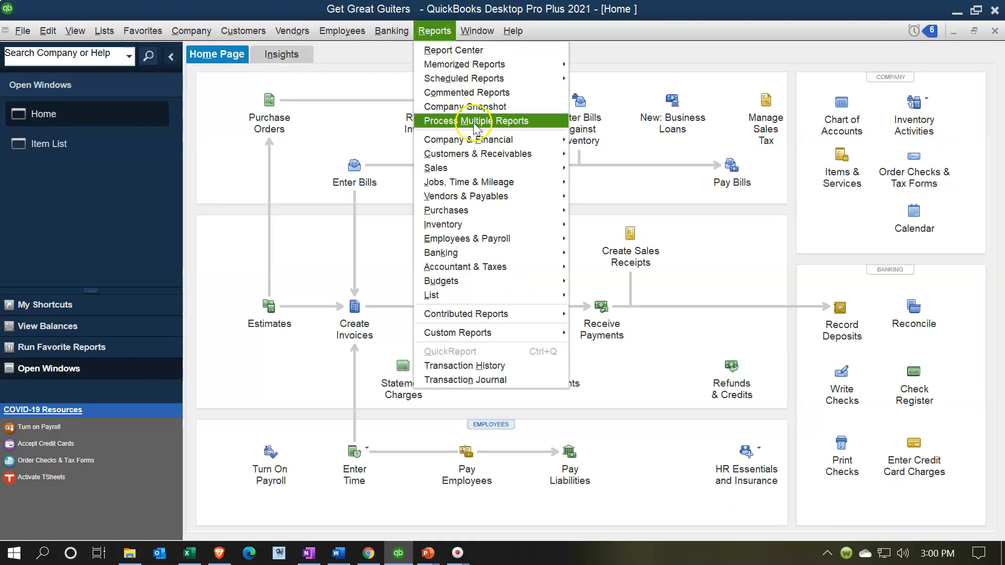
pyautogui.moveTo(482, 139)
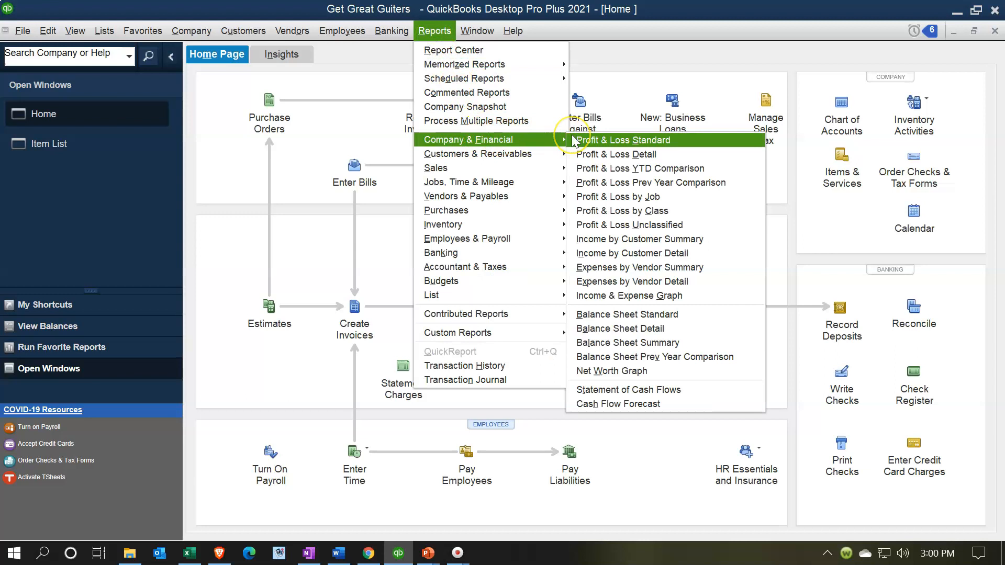
pyautogui.click(623, 314)
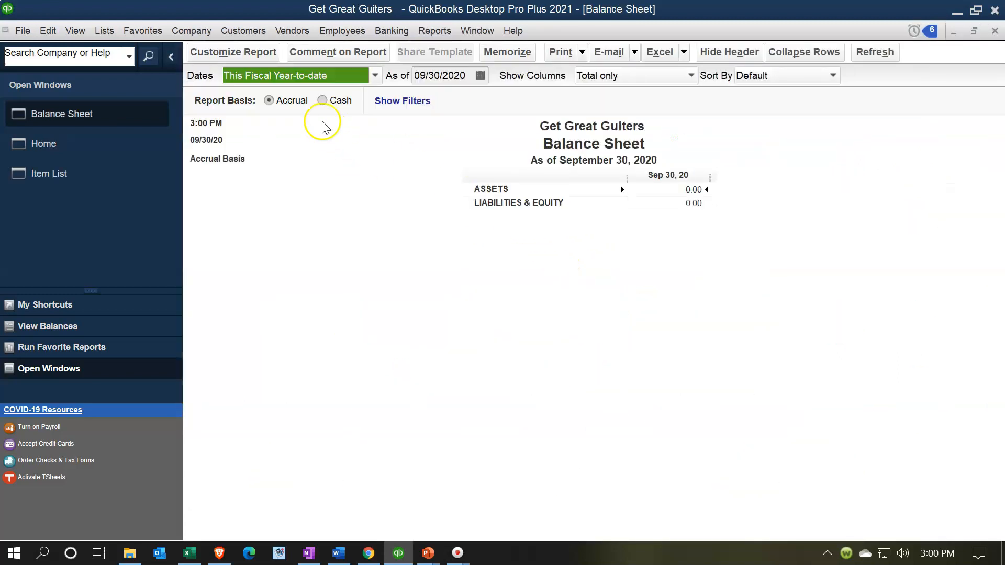
pyautogui.click(240, 54)
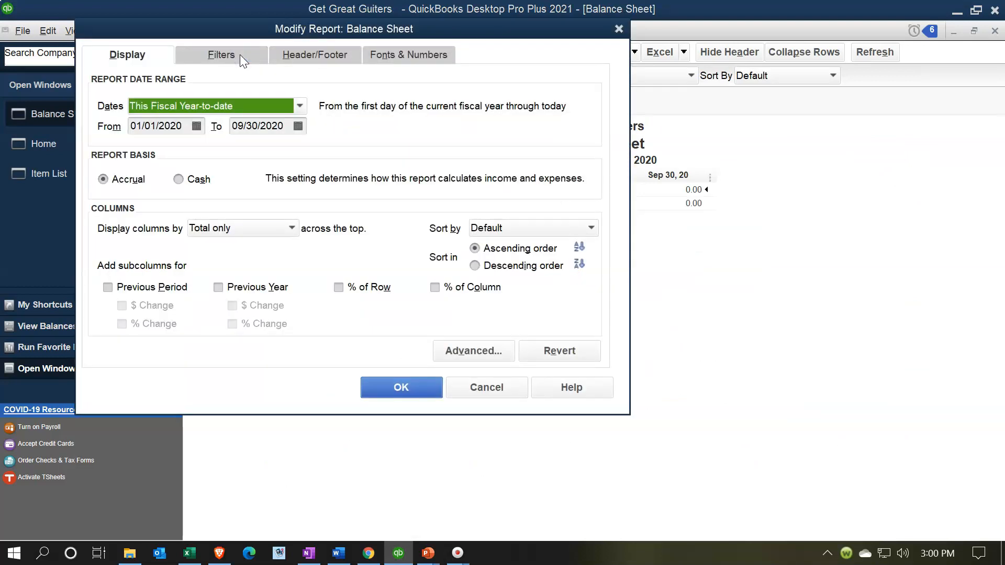
pyautogui.press('Tab')
pyautogui.write('01/01/2021')
pyautogui.press('Tab')
pyautogui.write('123121')
pyautogui.press('Tab')
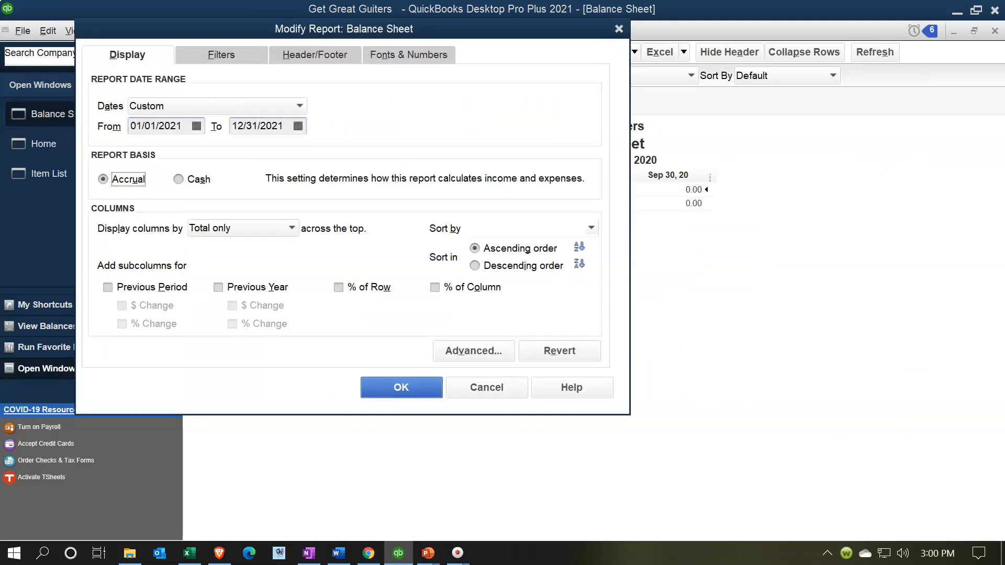
pyautogui.click(384, 387)
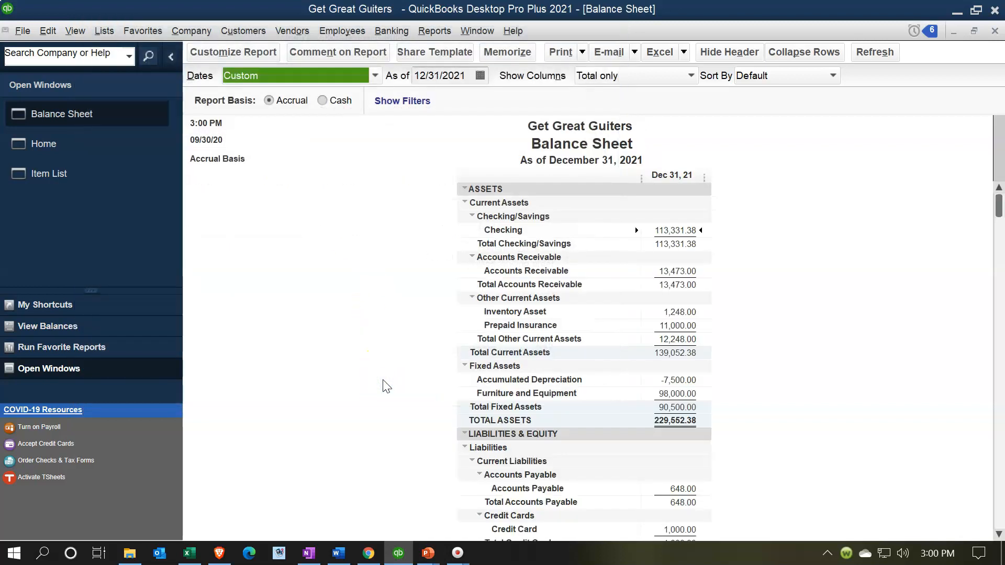
# Step: Examine the transactions behind Accounts Receivable and the source form of invoice 11, and return to the Balance Sheet
pyautogui.click(671, 270)
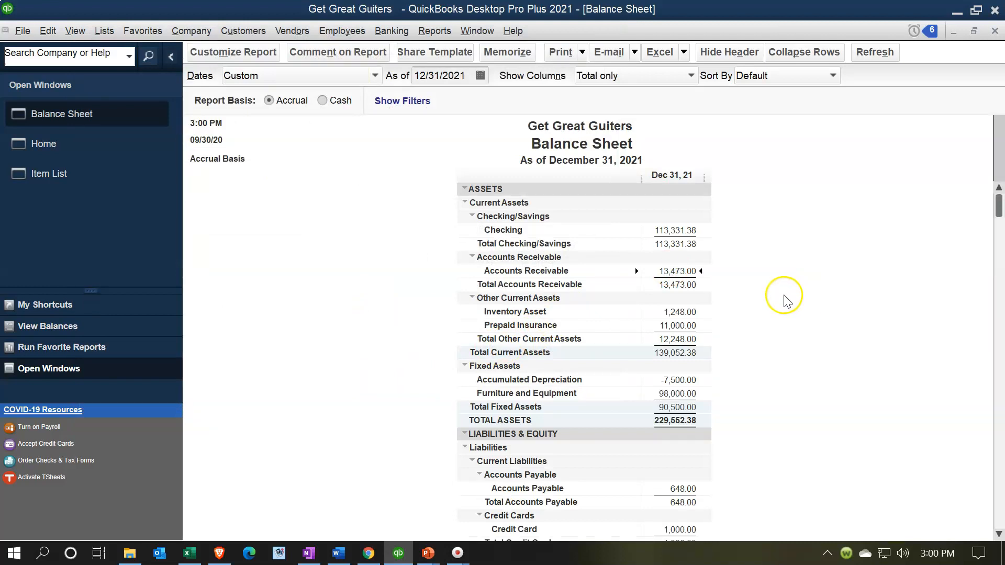
pyautogui.doubleClick(684, 270)
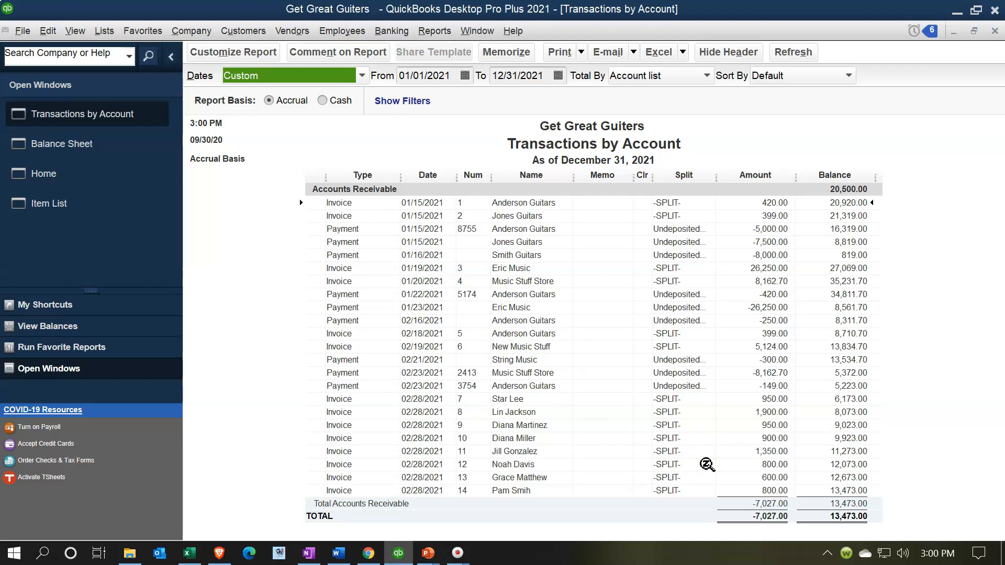
pyautogui.doubleClick(754, 452)
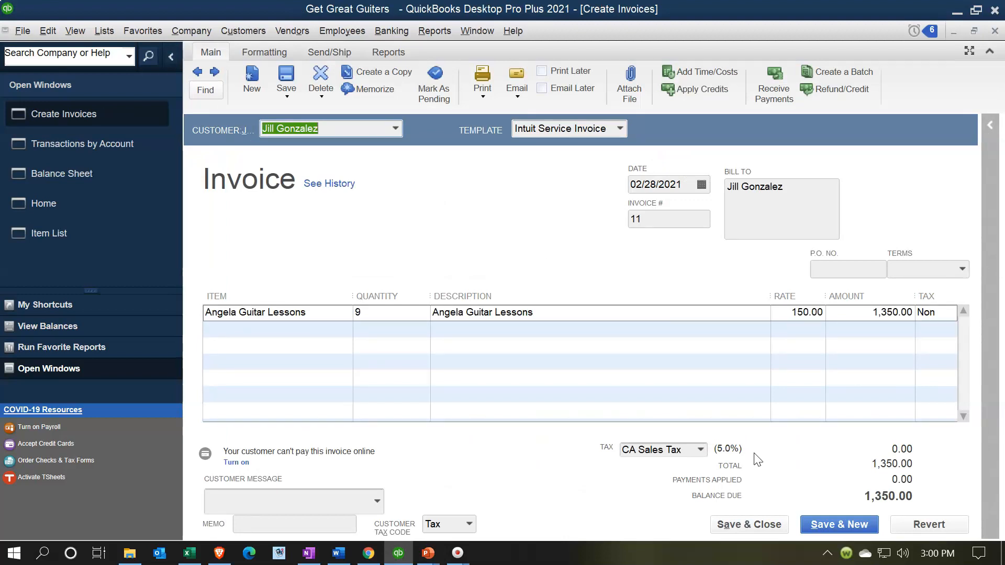
pyautogui.click(993, 33)
pyautogui.click(994, 31)
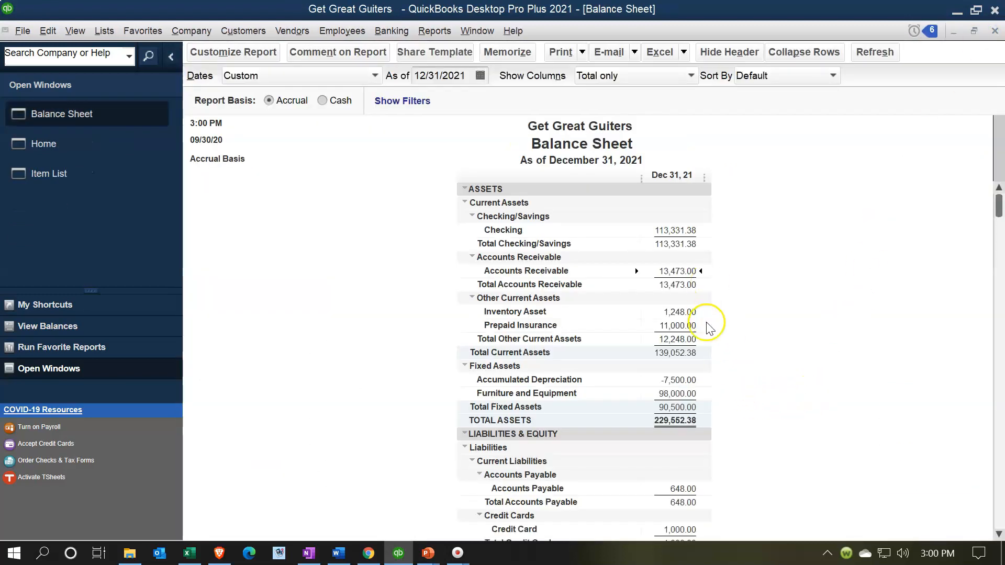
# Step: Review the Customer Balance Detail report down to its total, and go back to the Balance Sheet to compare Accounts Receivable
pyautogui.click(425, 33)
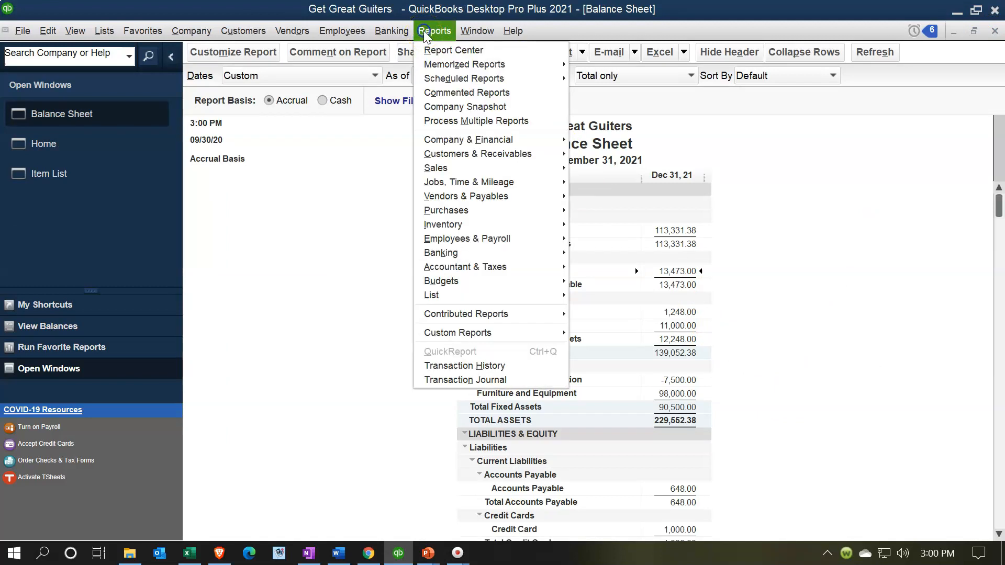
pyautogui.moveTo(502, 154)
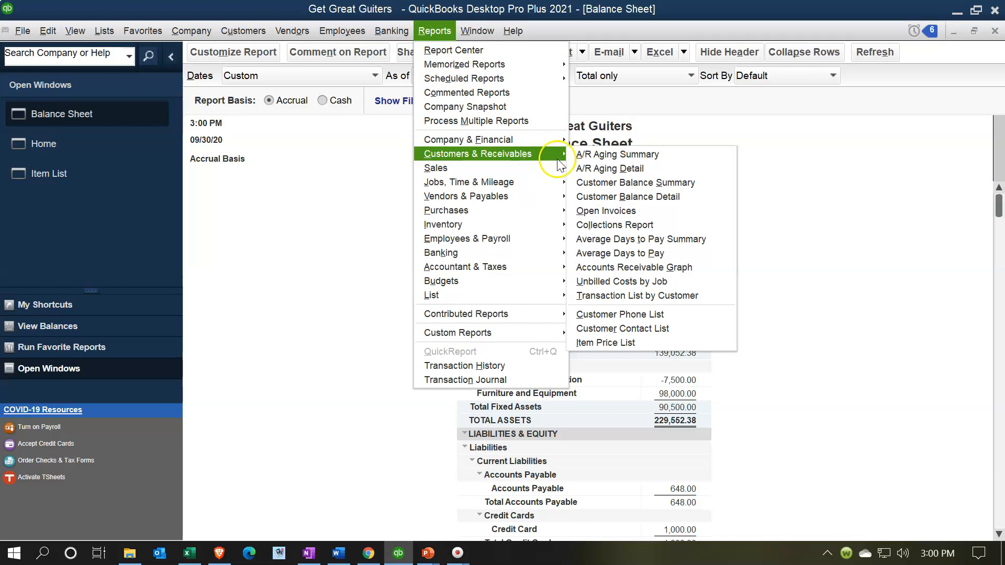
pyautogui.click(584, 197)
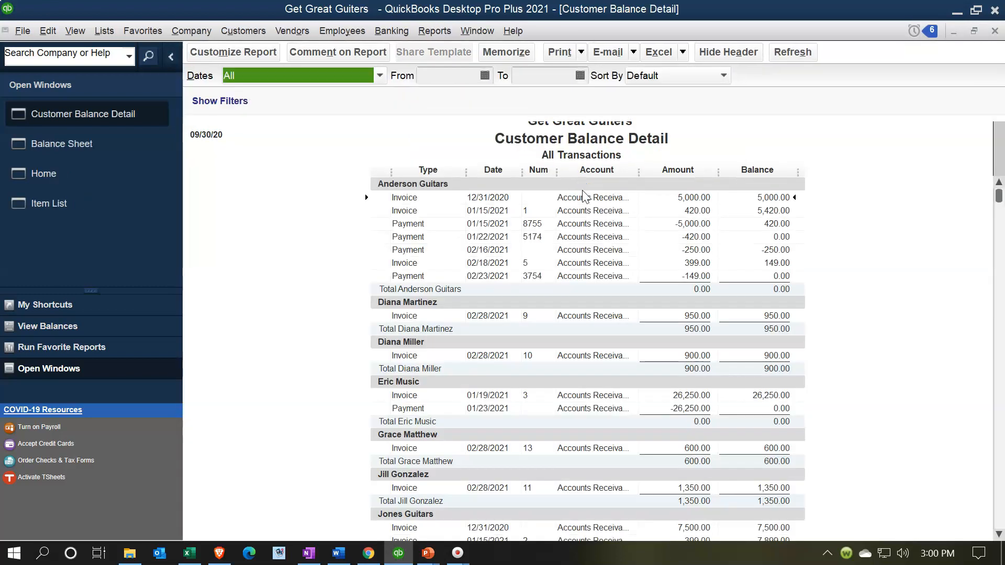
pyautogui.scroll(-1, 373, 255)
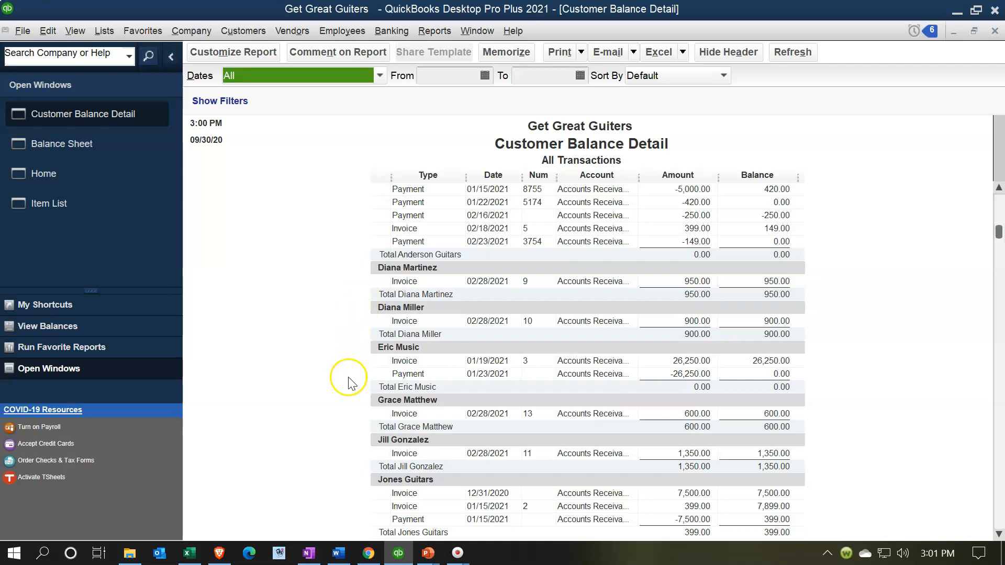
pyautogui.scroll(-1, 351, 406)
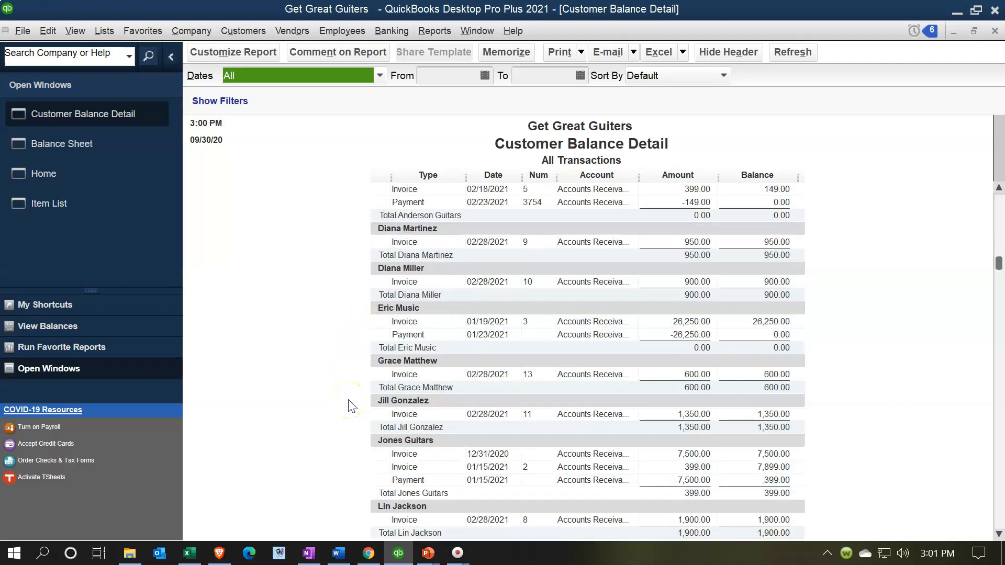
pyautogui.scroll(-8, 351, 406)
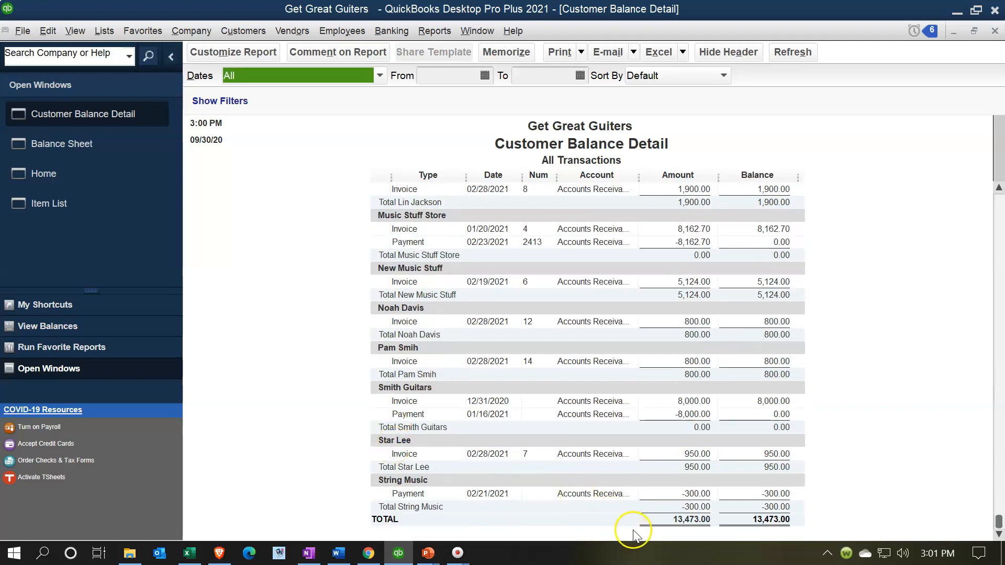
pyautogui.click(83, 142)
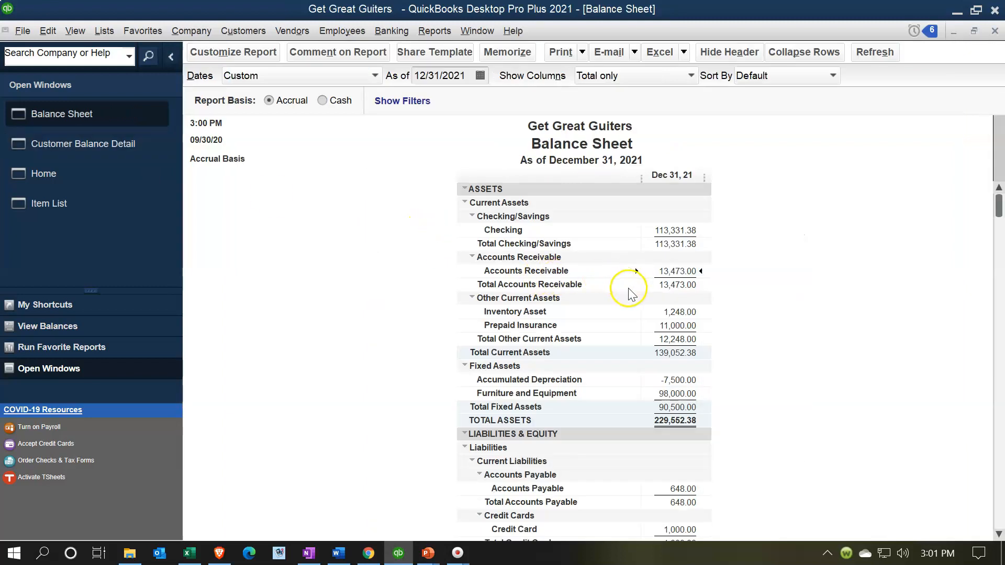
# Step: Run the standard Profit & Loss report with a custom date range from 01/01/2021 to 12/31/2021
pyautogui.click(434, 34)
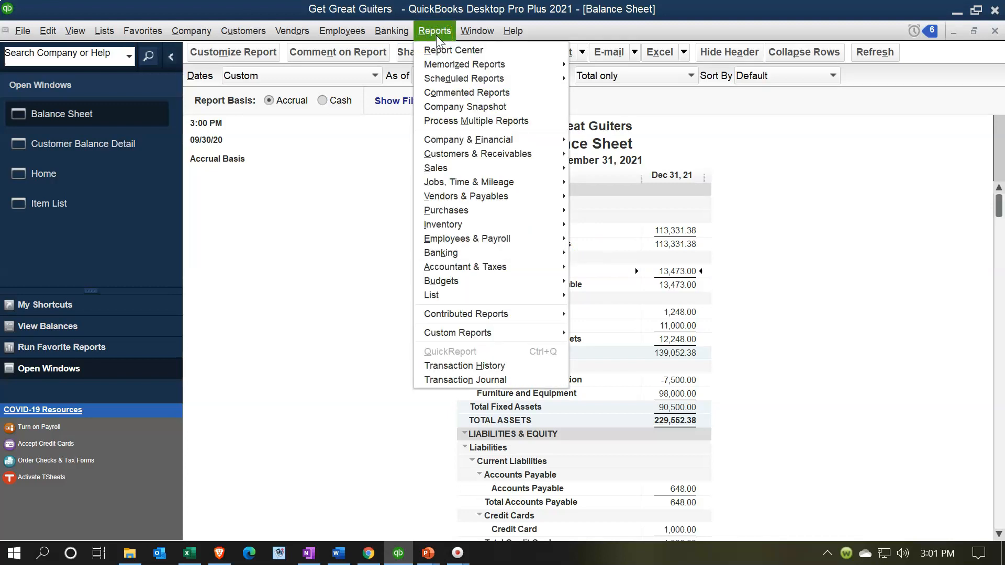
pyautogui.click(483, 141)
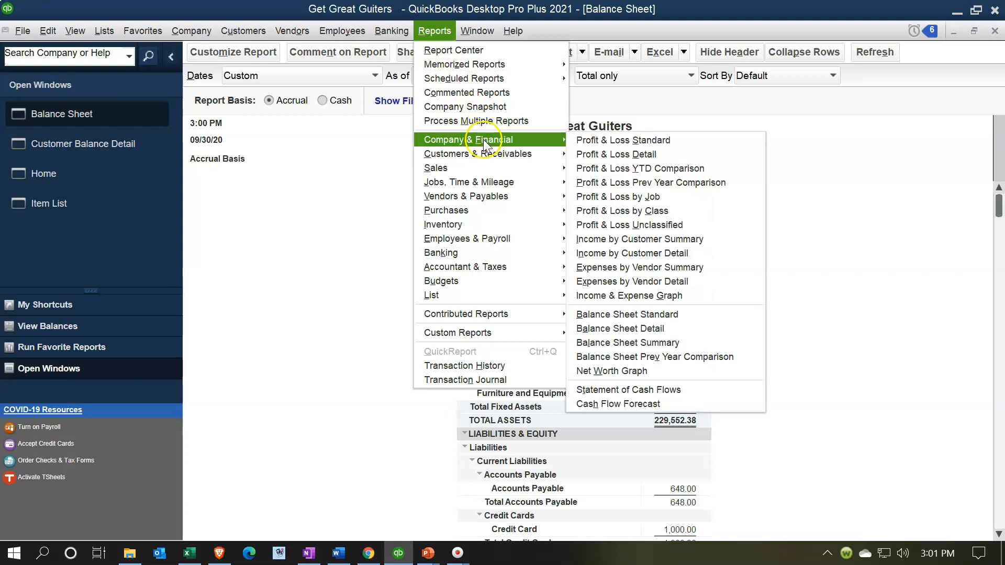
pyautogui.click(617, 142)
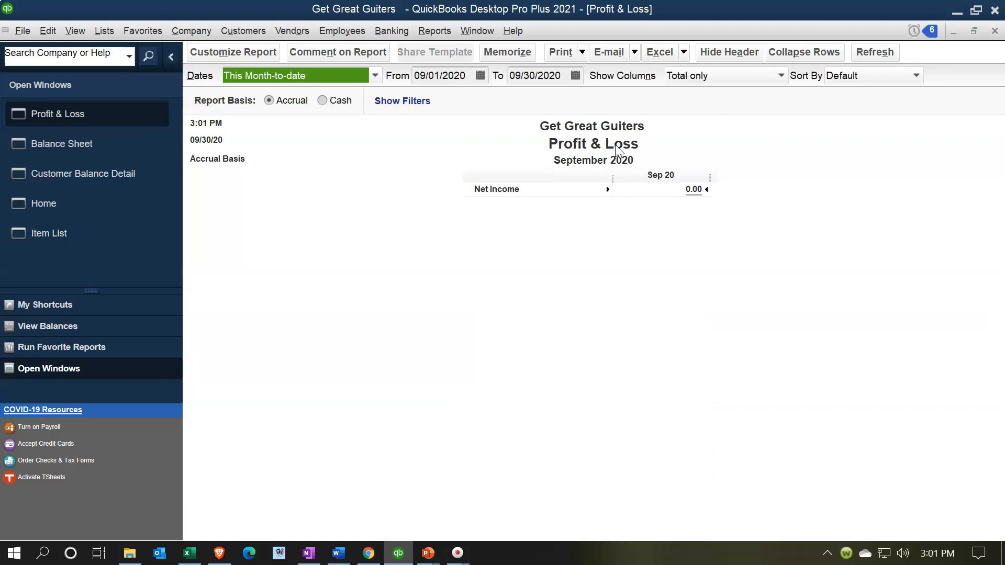
pyautogui.write('01/01/2021')
pyautogui.press('Tab')
pyautogui.write('123121')
pyautogui.press('Tab')
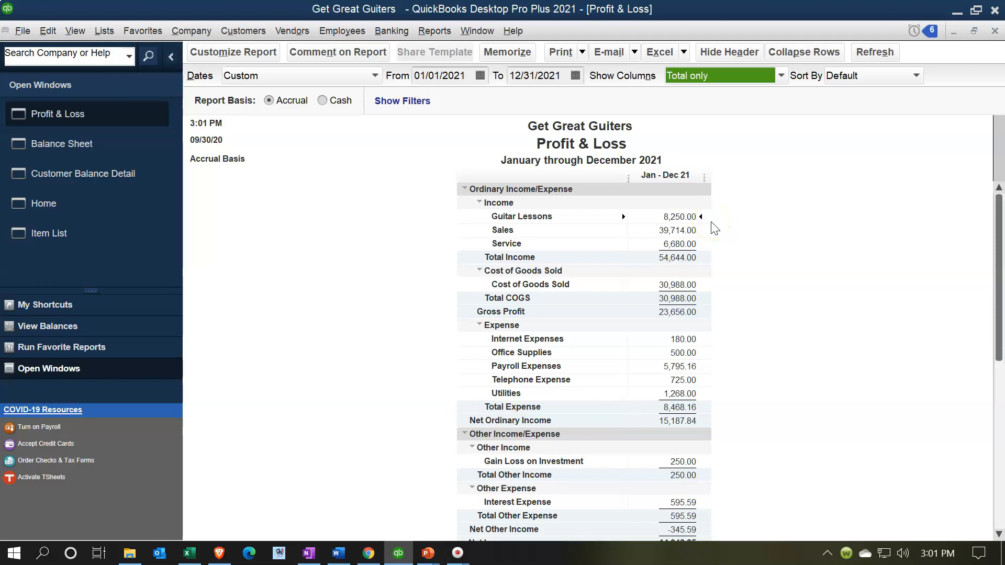
# Step: Examine the Service and Guitar Lessons income lines and the transactions behind Guitar Lessons, and return to the Profit & Loss report
pyautogui.click(679, 243)
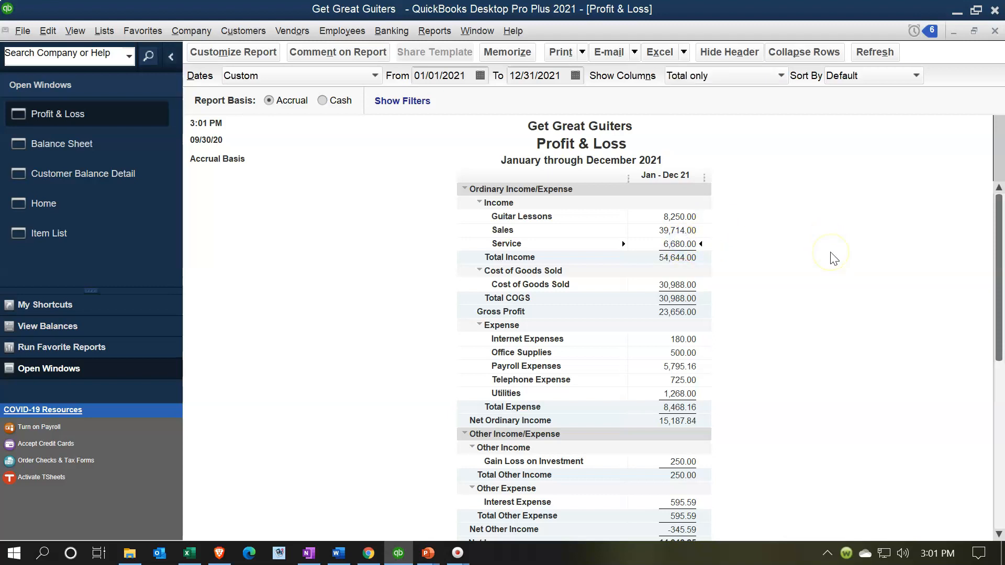
pyautogui.click(683, 216)
pyautogui.doubleClick(676, 217)
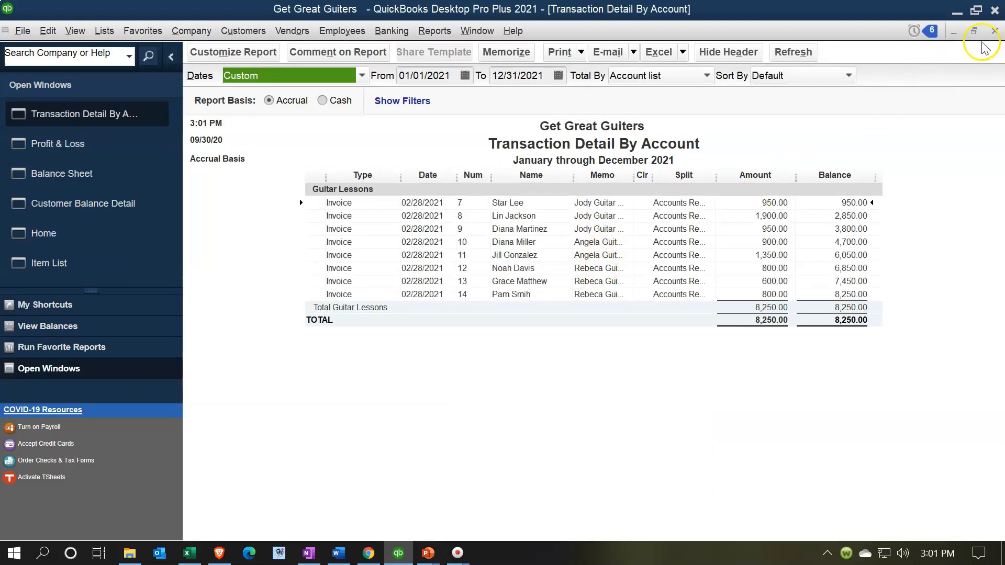
pyautogui.click(995, 32)
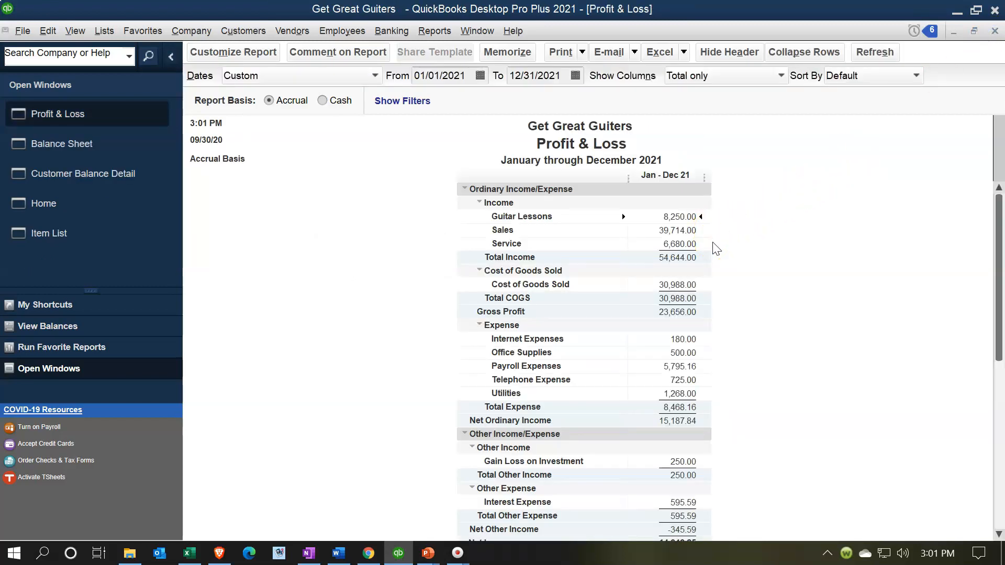
pyautogui.click(724, 213)
# Step: Run the Sales by Item Summary report with a custom date range from 01/01/2021 to 12/31/2021
pyautogui.click(447, 31)
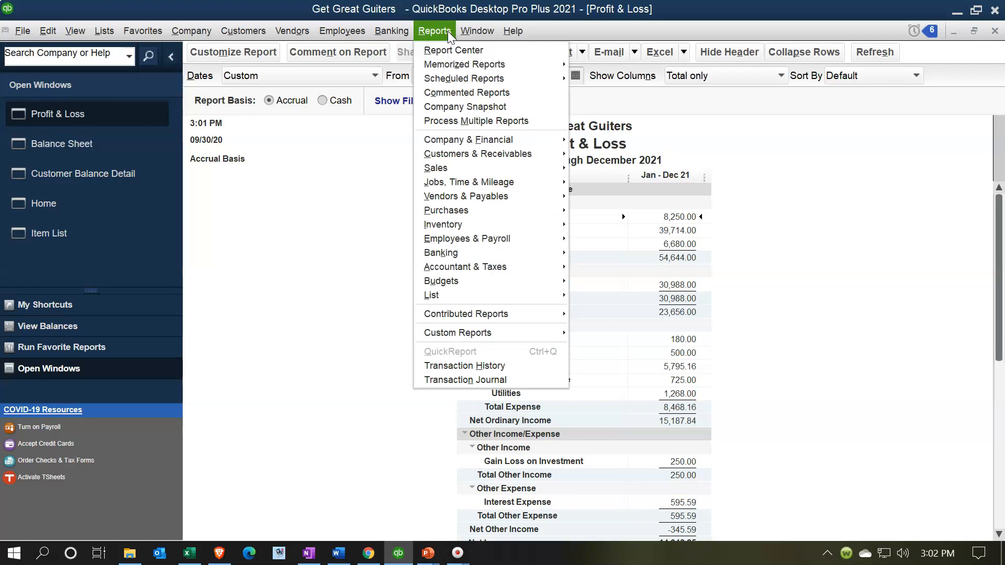
pyautogui.click(481, 167)
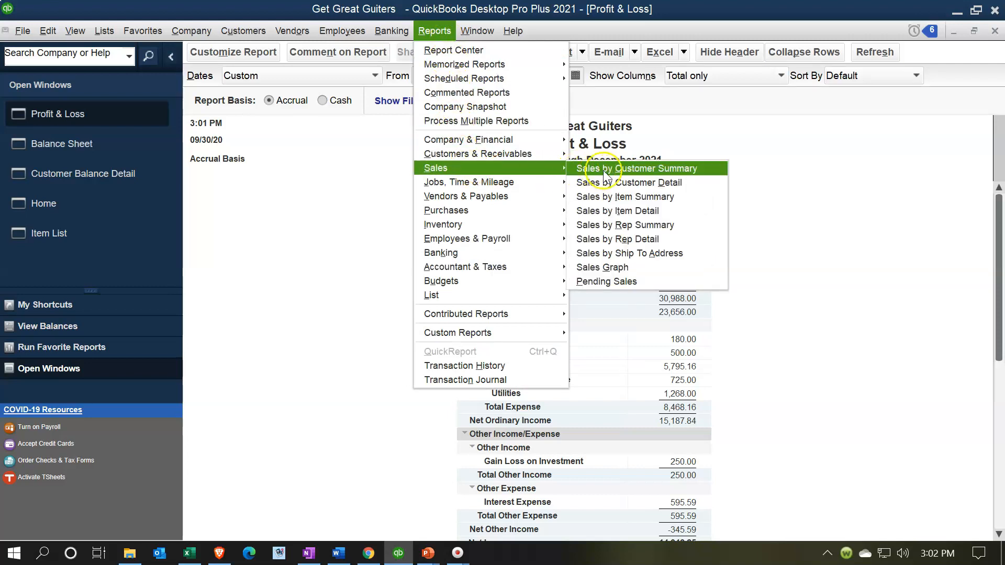
pyautogui.click(671, 197)
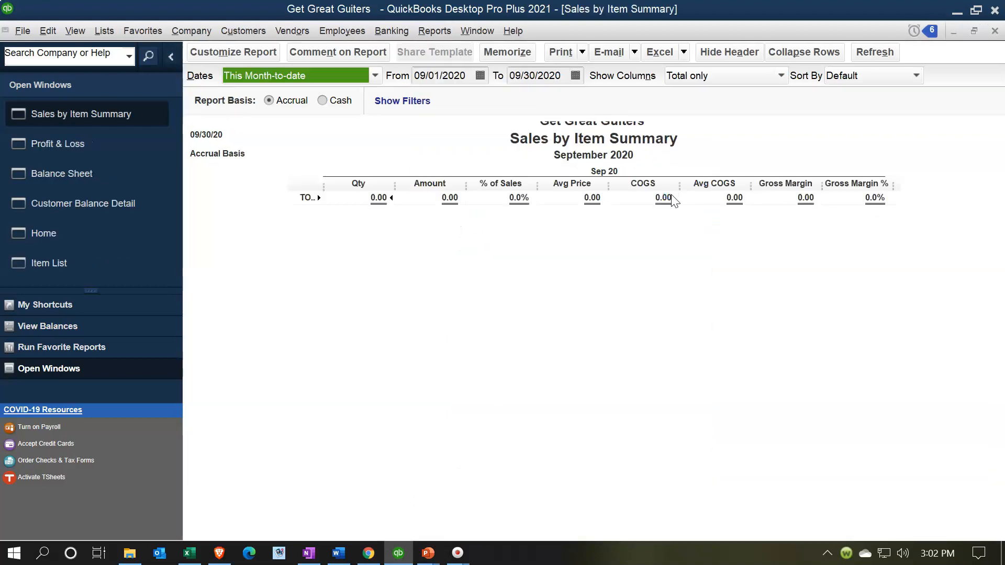
pyautogui.press('Tab')
pyautogui.write('01/01/2021')
pyautogui.press('Tab')
pyautogui.write('123121')
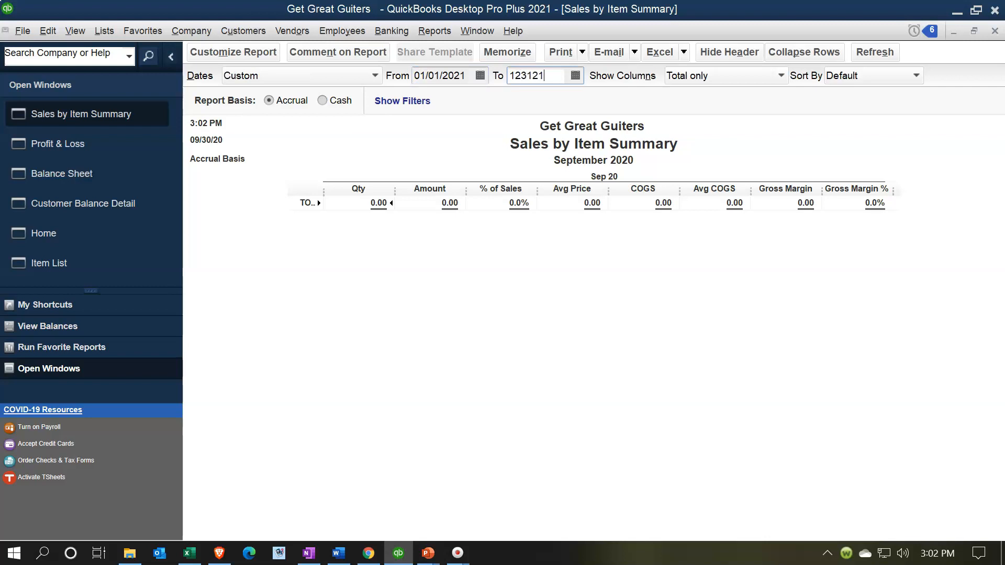
pyautogui.press('Tab')
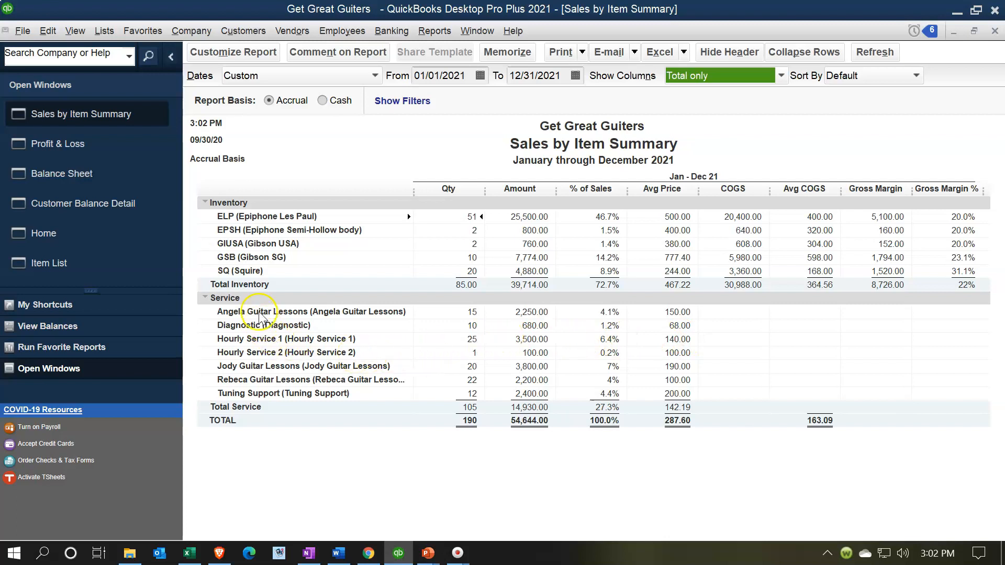
# Step: Examine the sales amounts of the three guitar lesson items and the total for service items
pyautogui.click(538, 312)
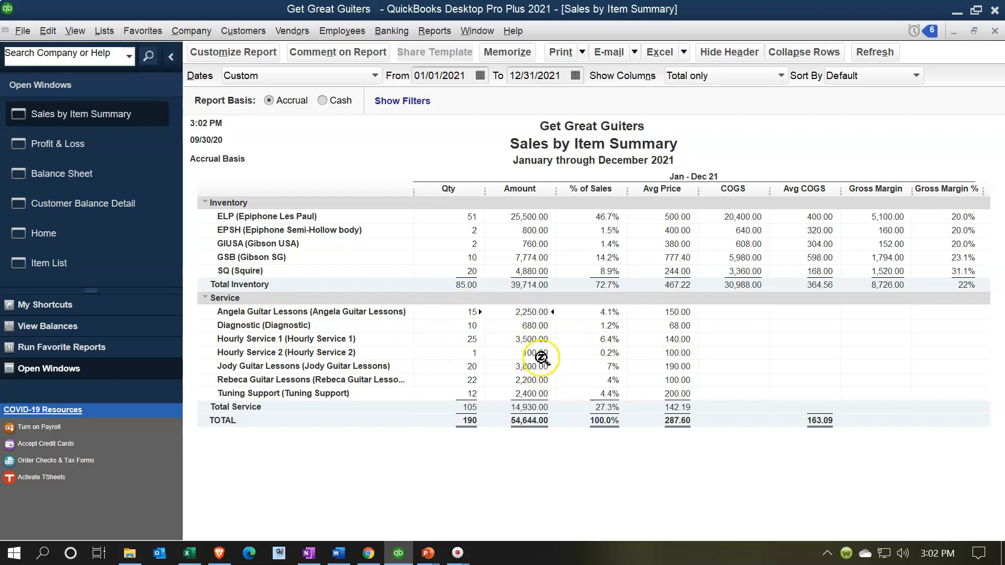
pyautogui.click(489, 381)
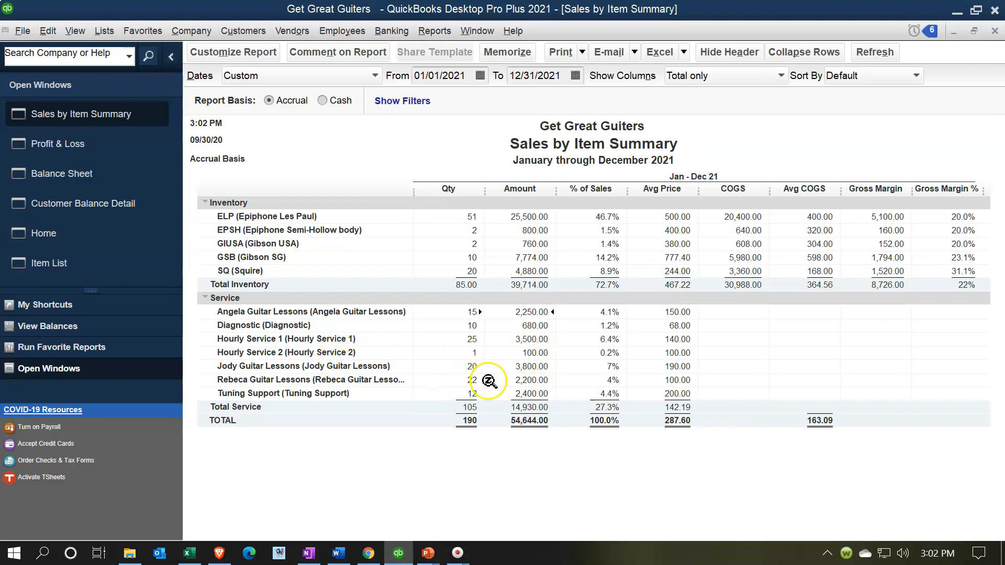
pyautogui.click(525, 383)
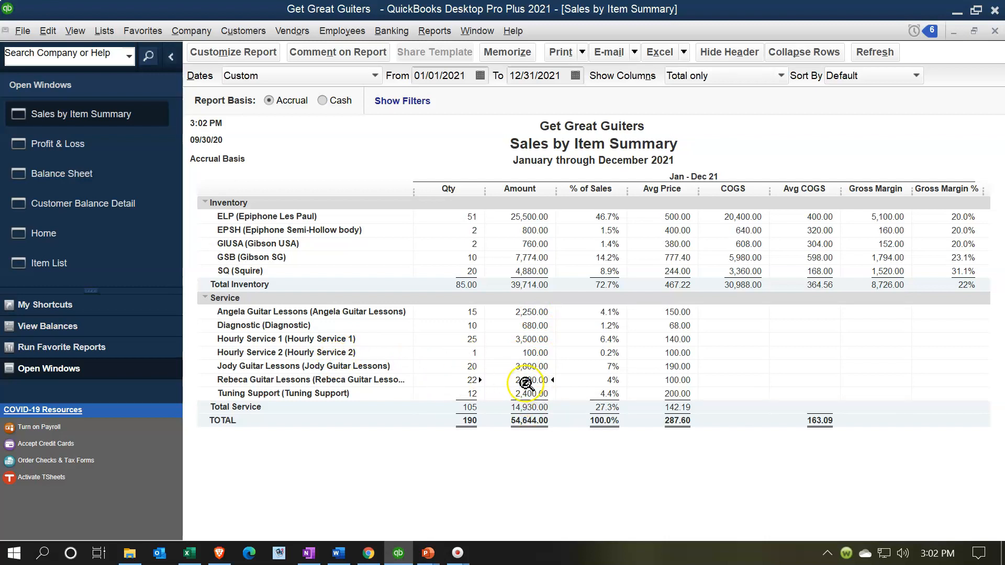
pyautogui.click(528, 366)
pyautogui.click(573, 432)
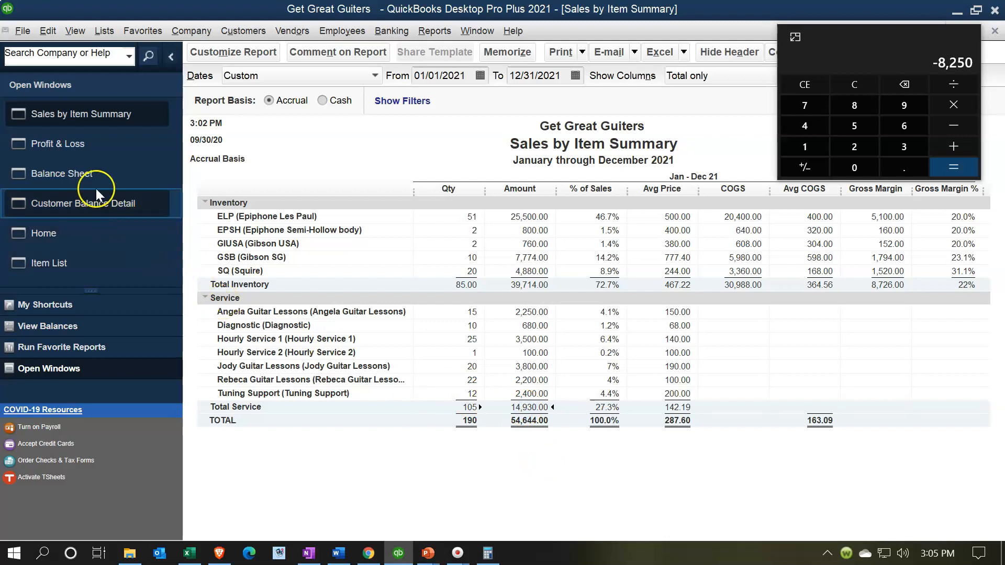
# Step: Return to the Profit & Loss report and add Guitar Lessons and Service income, 8250 + 6680, in the calculator before closing it
pyautogui.click(72, 153)
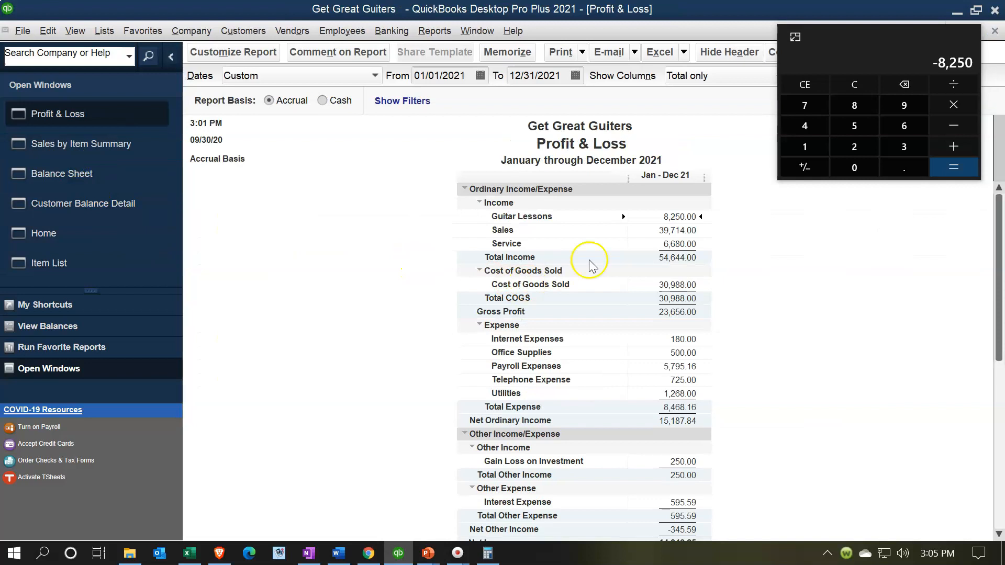
pyautogui.click(846, 89)
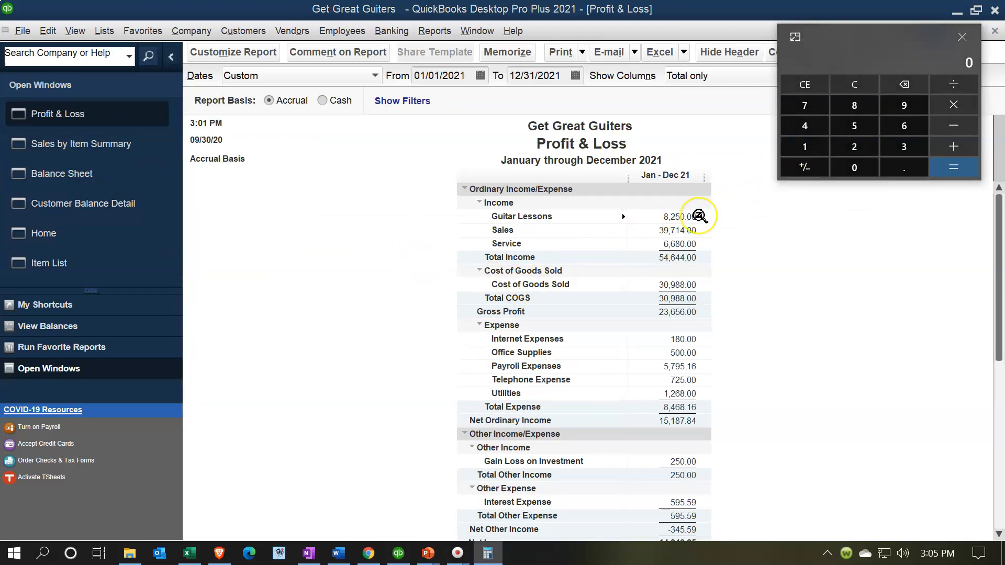
pyautogui.write('8250')
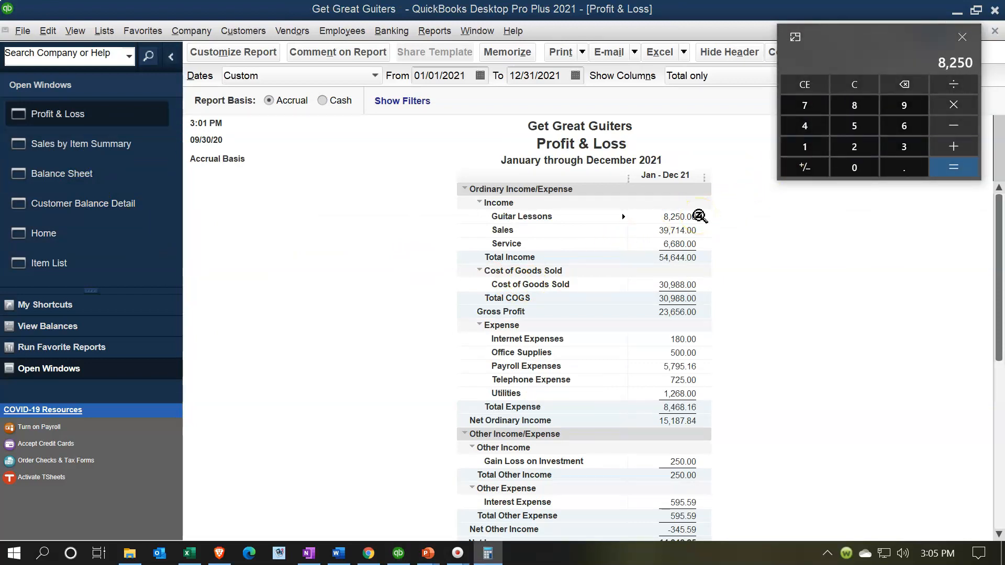
pyautogui.write('+6680')
pyautogui.press('Return')
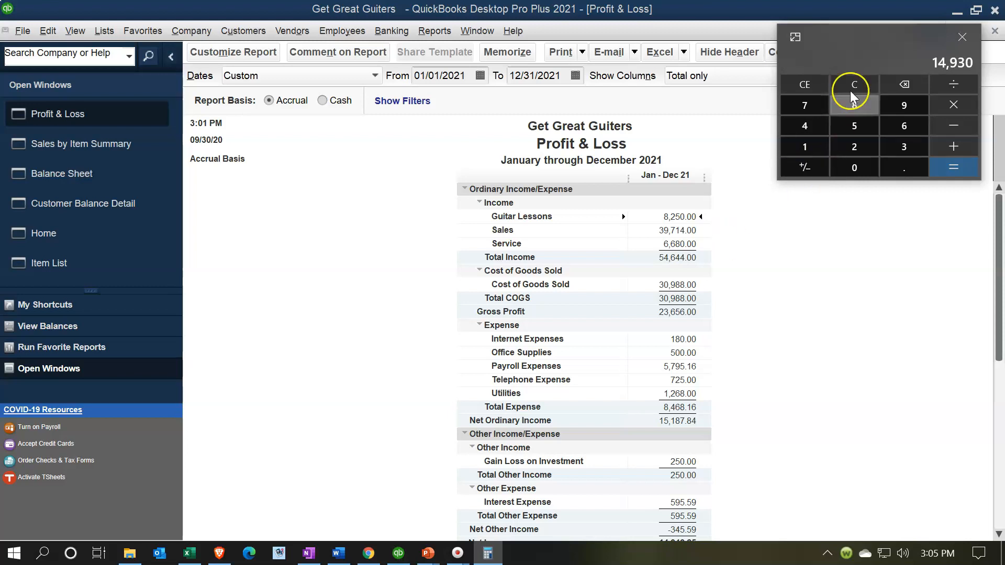
pyautogui.click(963, 35)
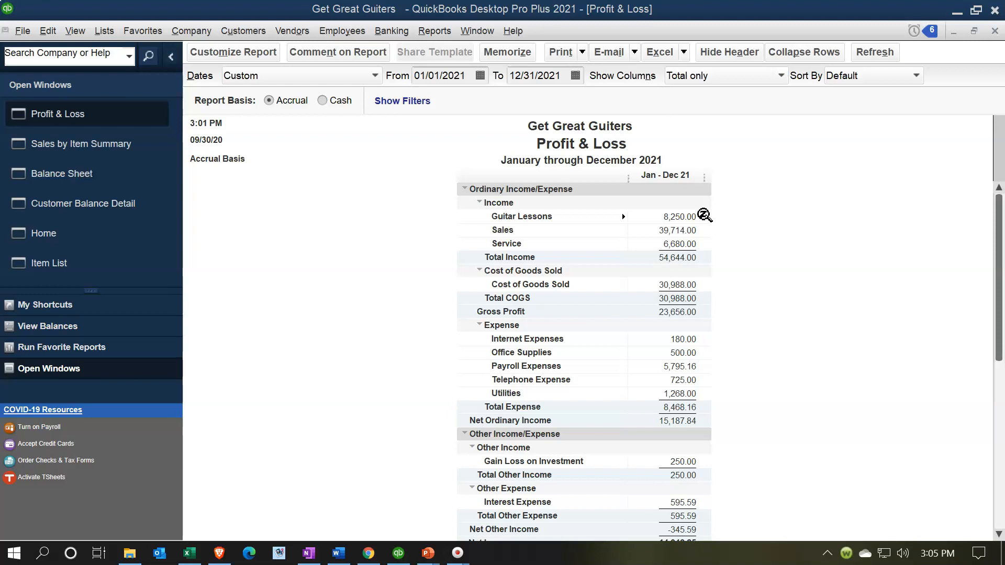
# Step: Review the Profit & Loss report from Guitar Lessons income down to Net Income and back to Total Income
pyautogui.click(680, 217)
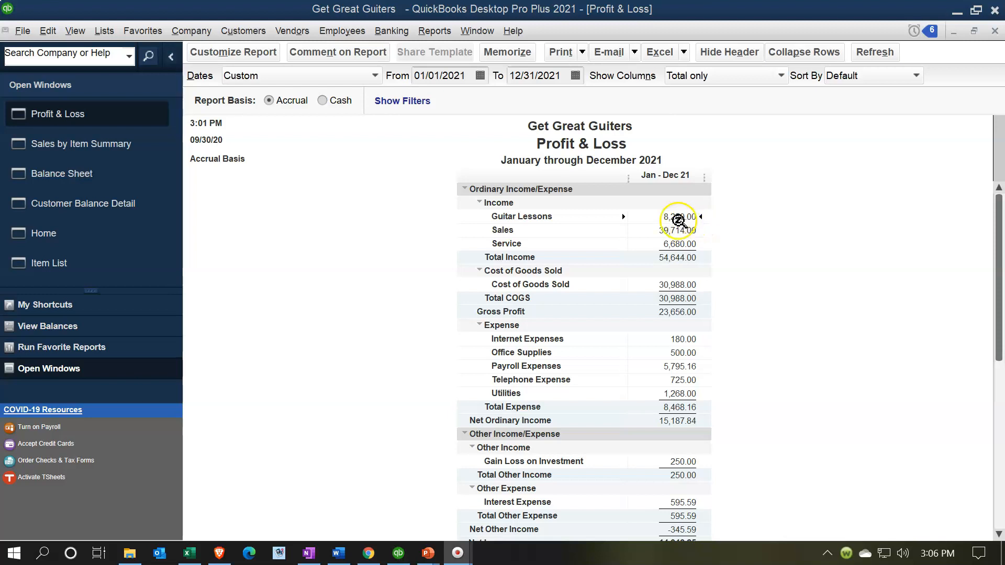
pyautogui.scroll(-1, 738, 308)
pyautogui.click(735, 309)
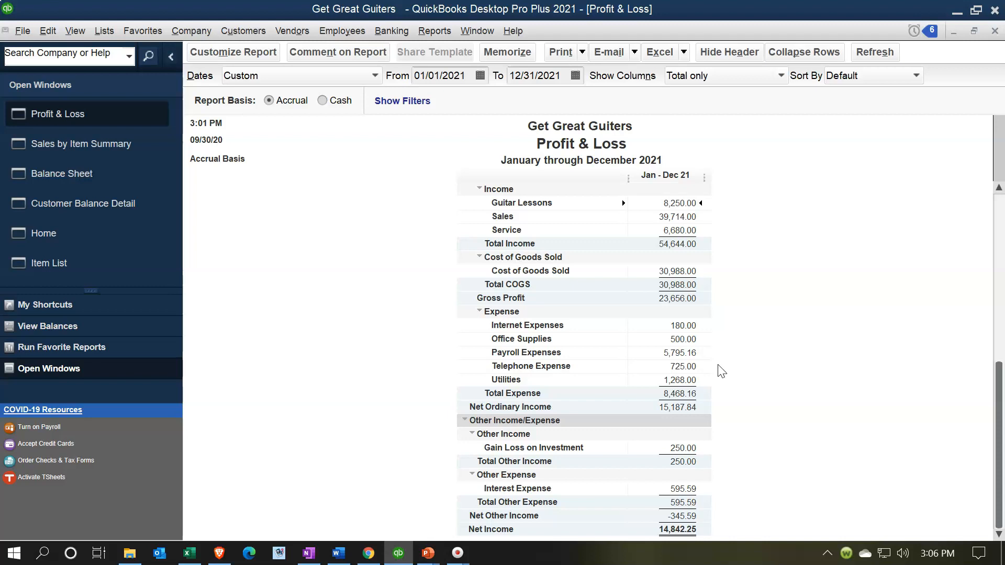
pyautogui.scroll(1, 722, 370)
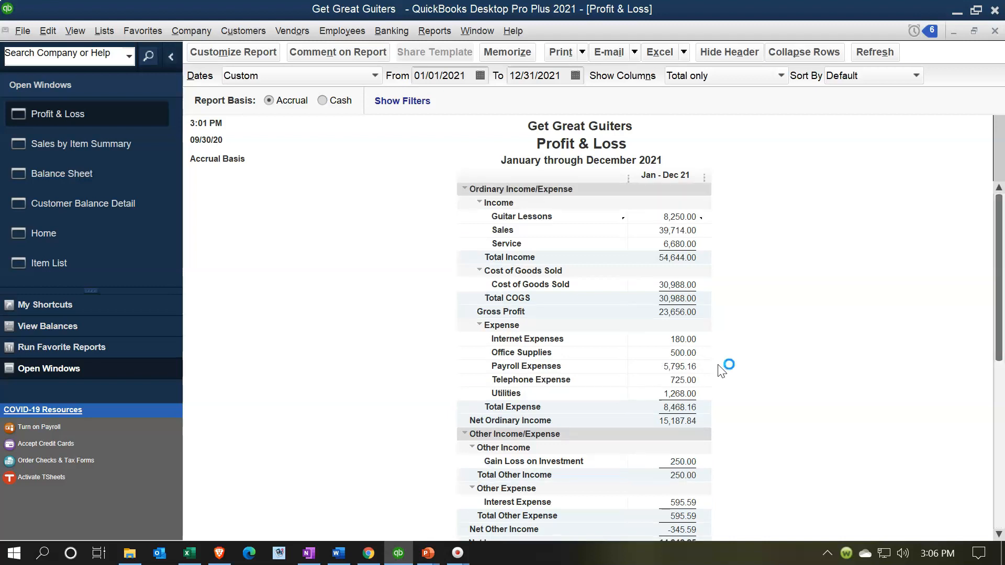
pyautogui.click(722, 257)
# Step: Compare Net Income in the Balance Sheet's equity section with Net Income at the end of the Profit & Loss report
pyautogui.click(90, 174)
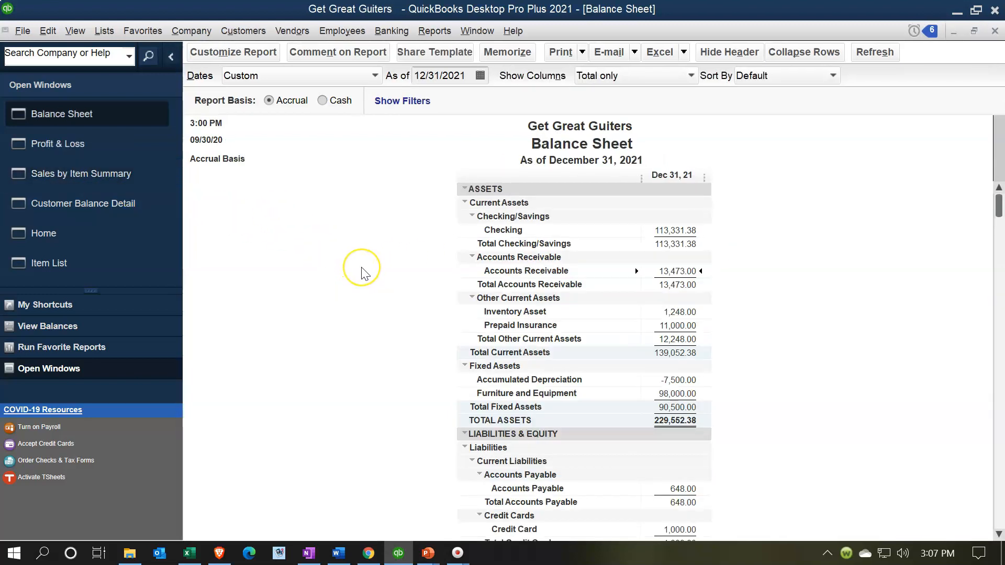
pyautogui.scroll(-4, 365, 273)
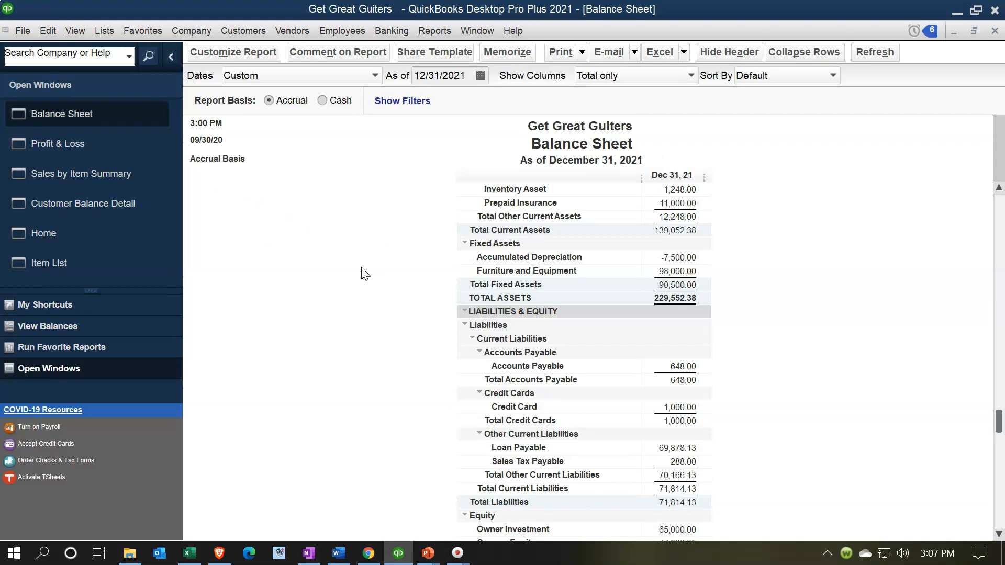
pyautogui.scroll(-1, 365, 273)
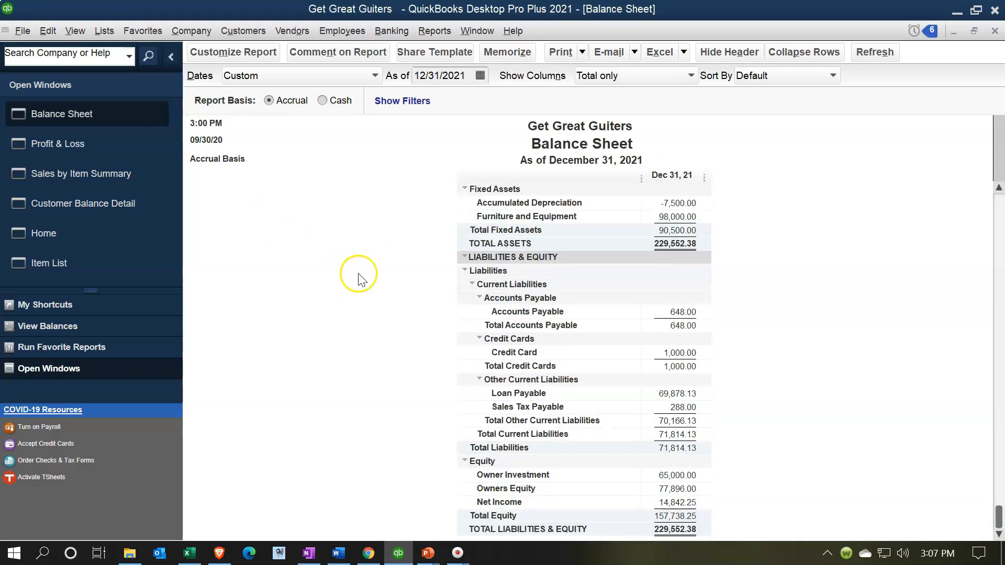
pyautogui.click(77, 146)
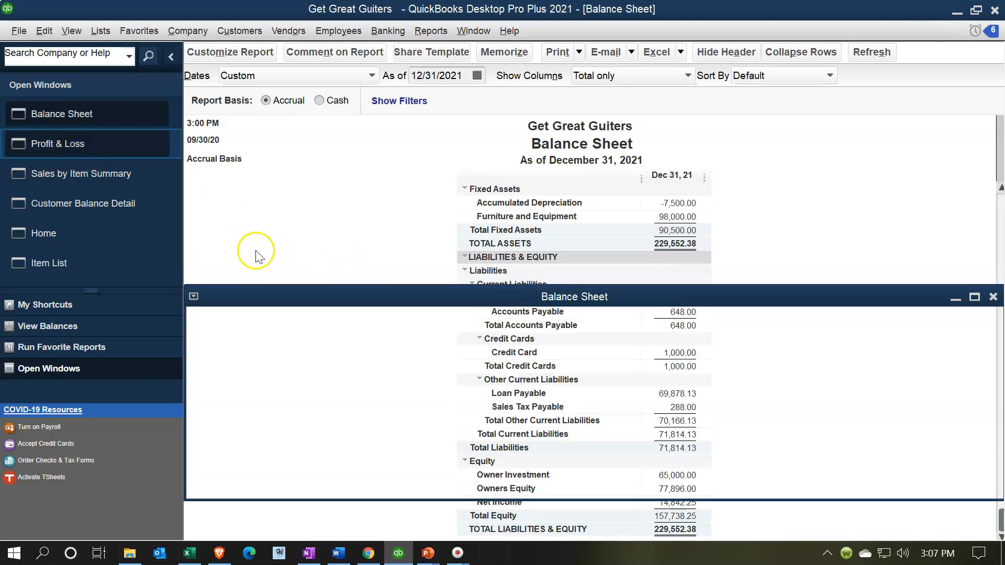
pyautogui.scroll(-1, 299, 248)
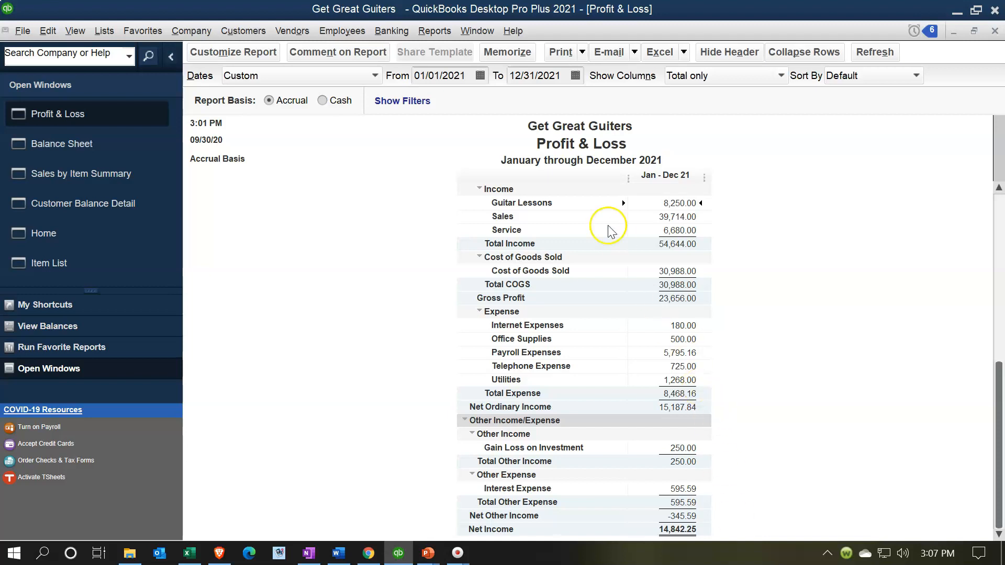
# Step: Run the Trial Balance report from 01/01/2021 to 12/31/2021 and review it down to the debit and credit totals
pyautogui.click(439, 32)
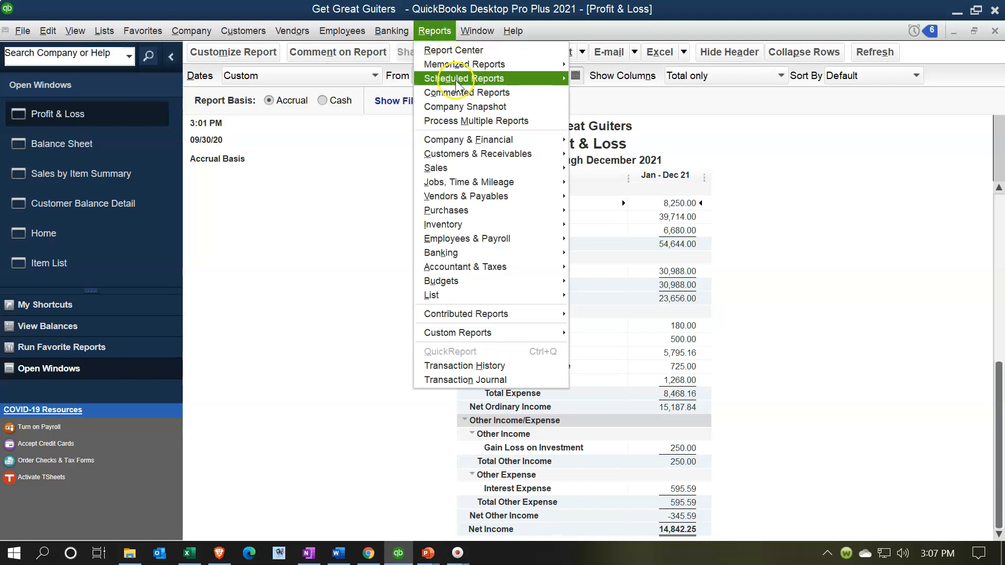
pyautogui.moveTo(482, 140)
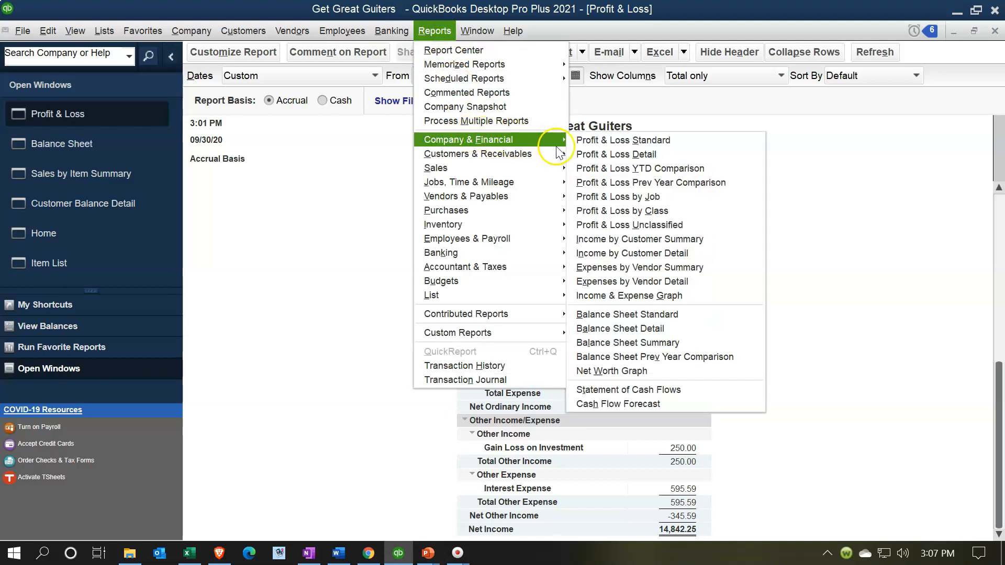
pyautogui.moveTo(557, 266)
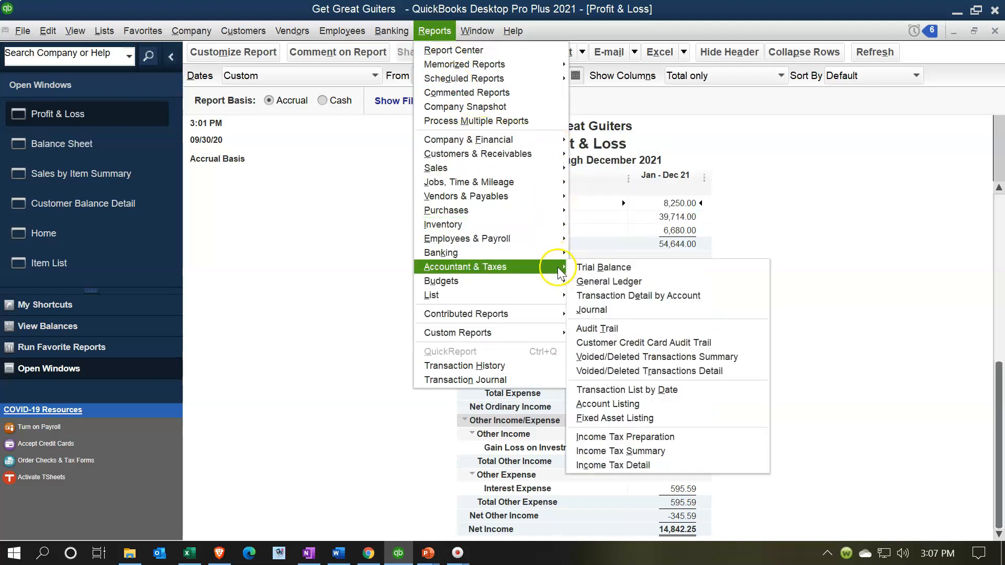
pyautogui.click(592, 267)
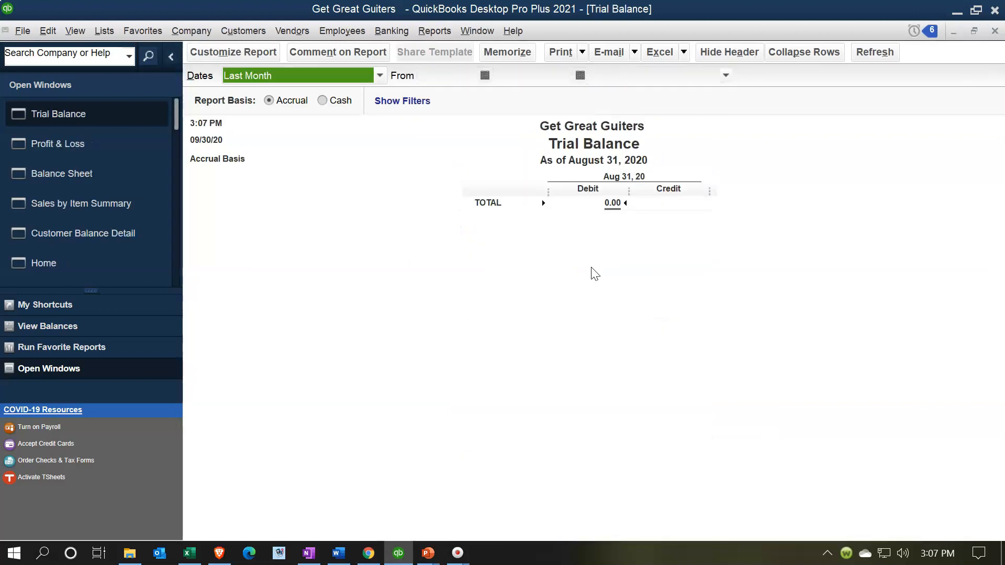
pyautogui.write('01/01/2021')
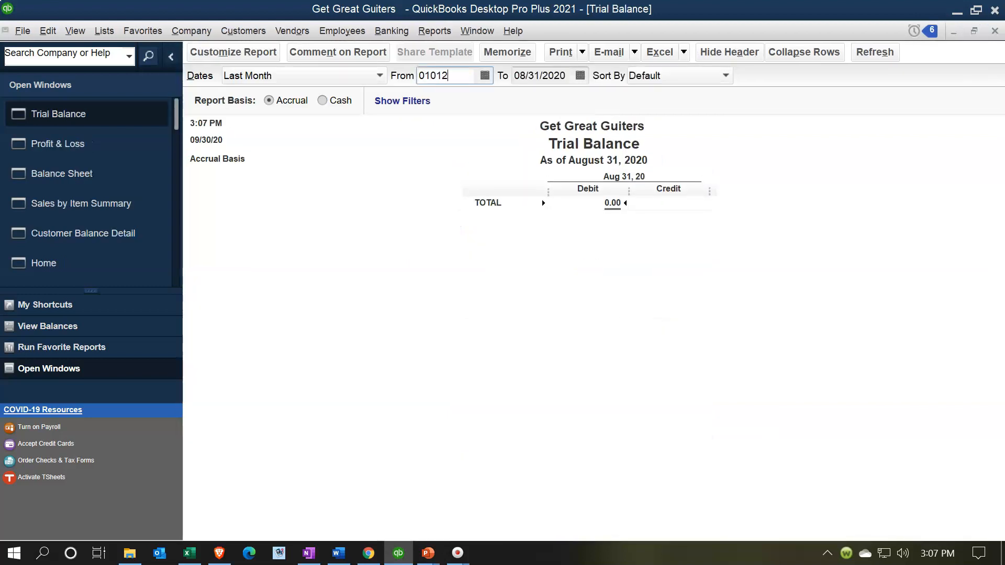
pyautogui.press('Tab')
pyautogui.write('12/31/2021')
pyautogui.press('Tab')
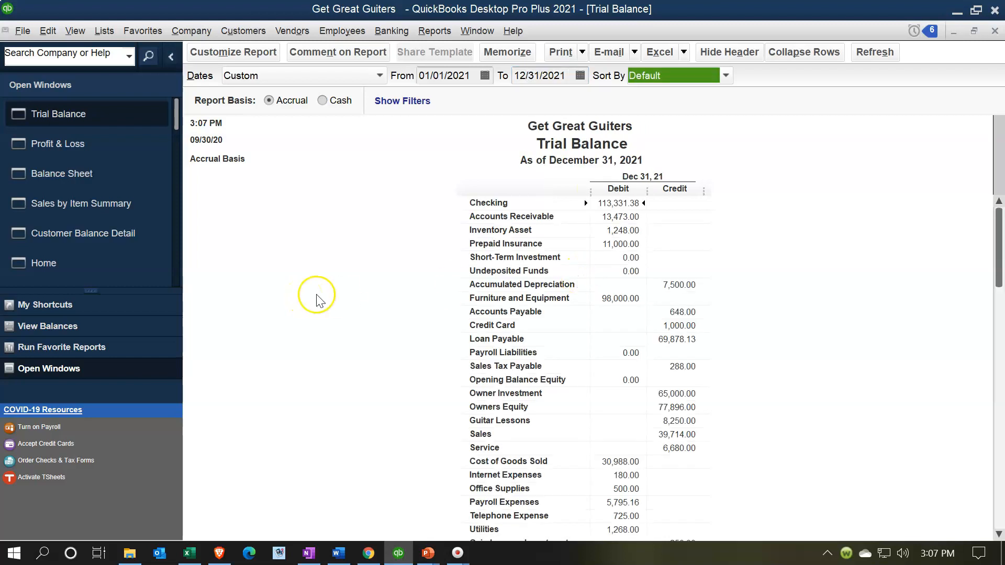
pyautogui.scroll(-2, 317, 300)
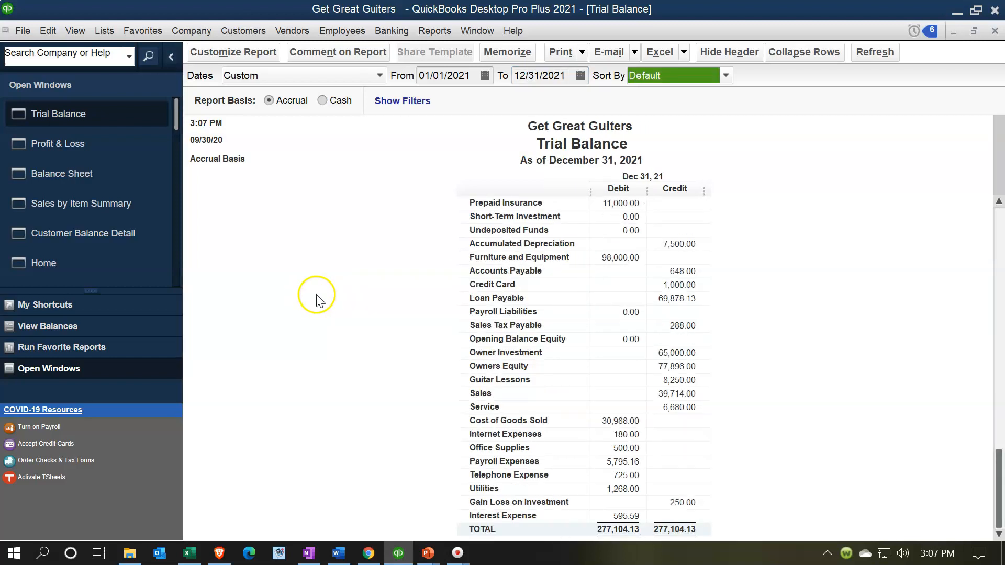